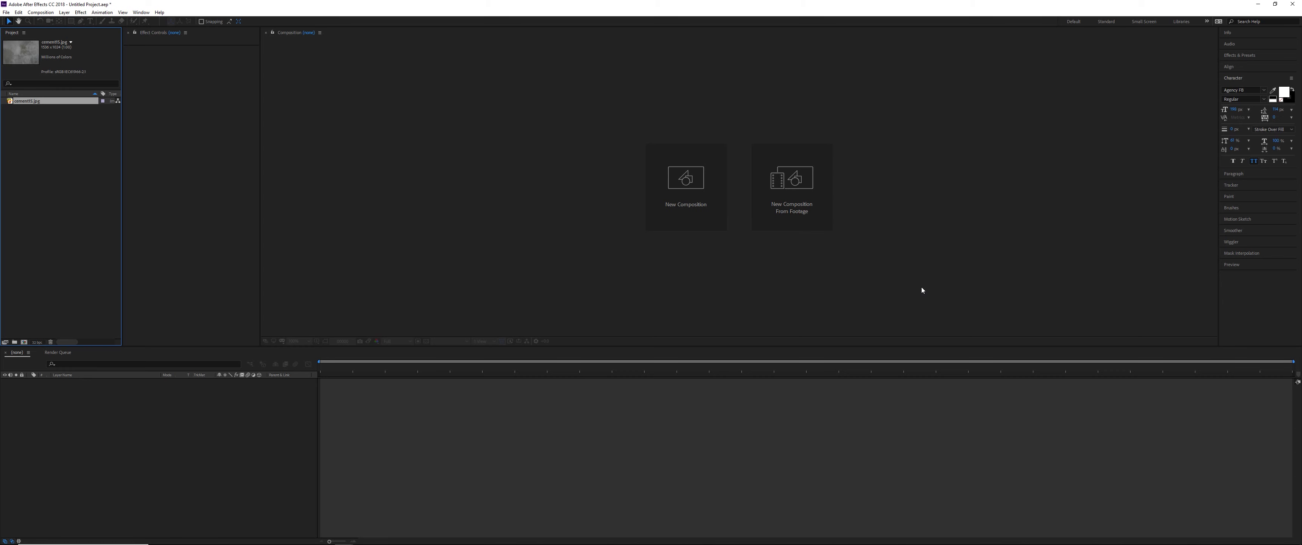
# Create a new composition, keeping the preset composition settings
pyautogui.click(24, 343)
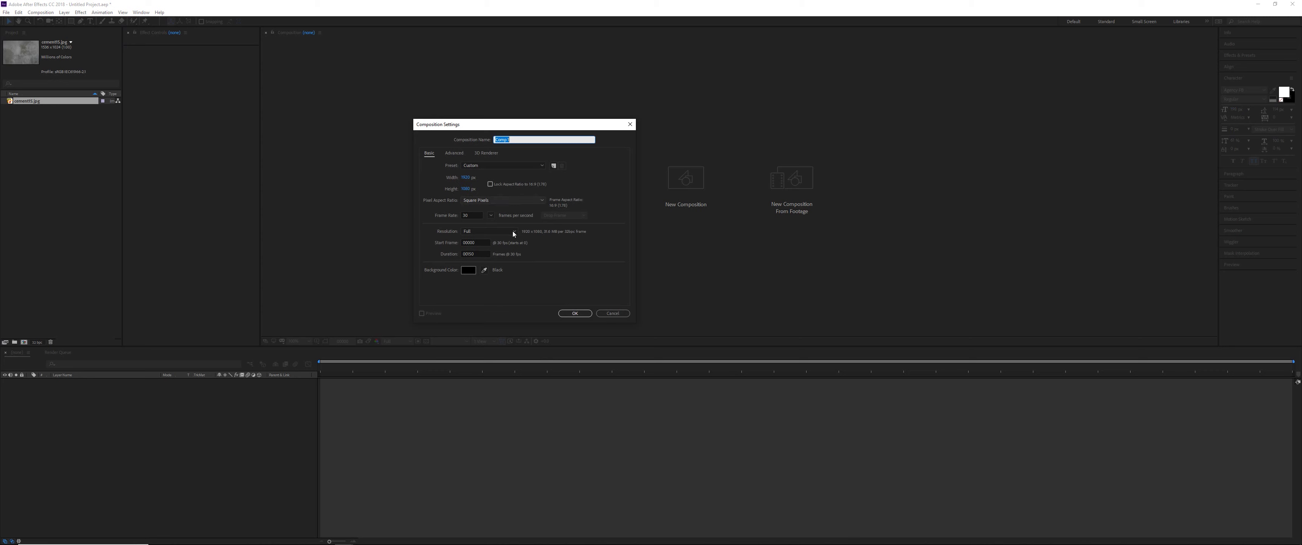
pyautogui.click(575, 313)
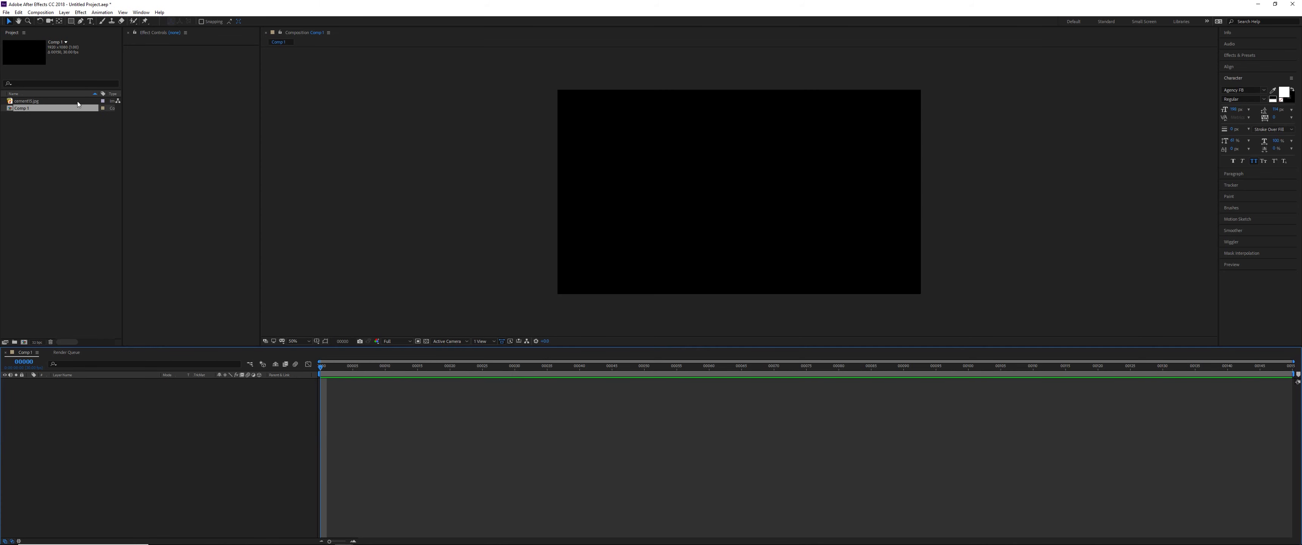
# Add the cement image to the composition and scale it up until it fills the whole frame
pyautogui.moveTo(78, 101); pyautogui.dragTo(241, 446)
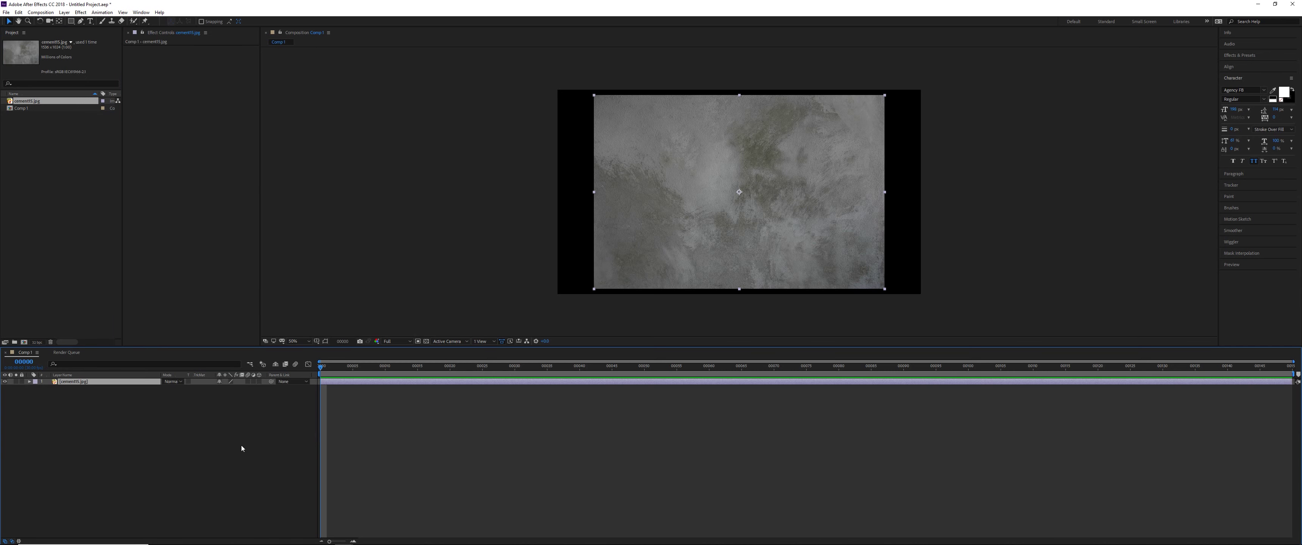
pyautogui.press('s')
pyautogui.moveTo(235, 388); pyautogui.dragTo(244, 387)
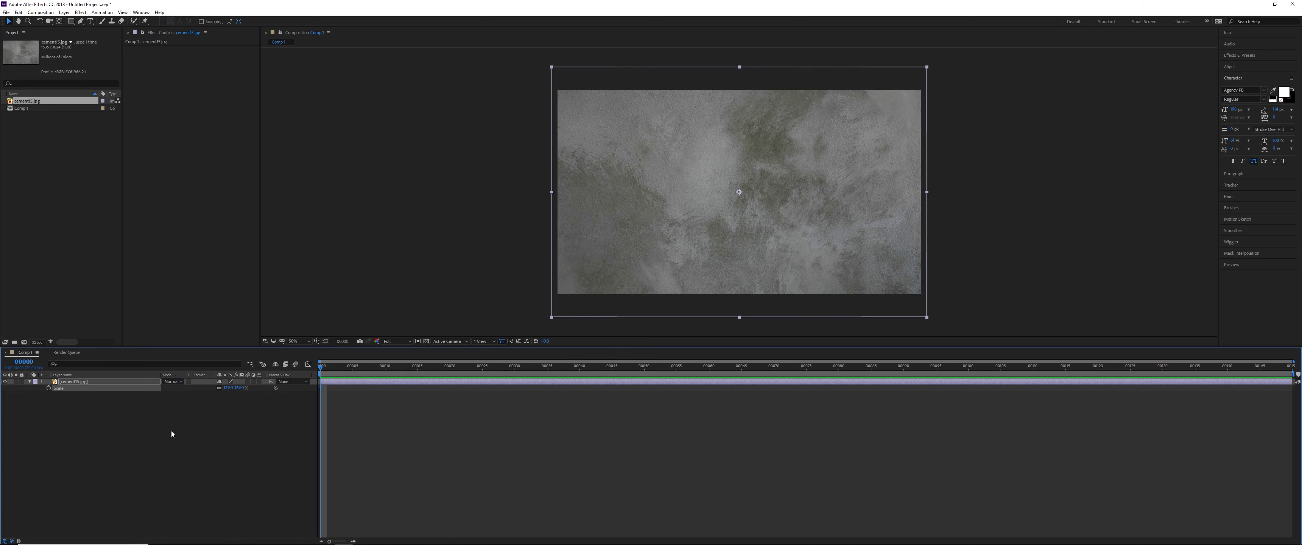
# Create a two-node camera named Main with depth of field disabled
pyautogui.rightClick(208, 428)
pyautogui.moveTo(228, 429)
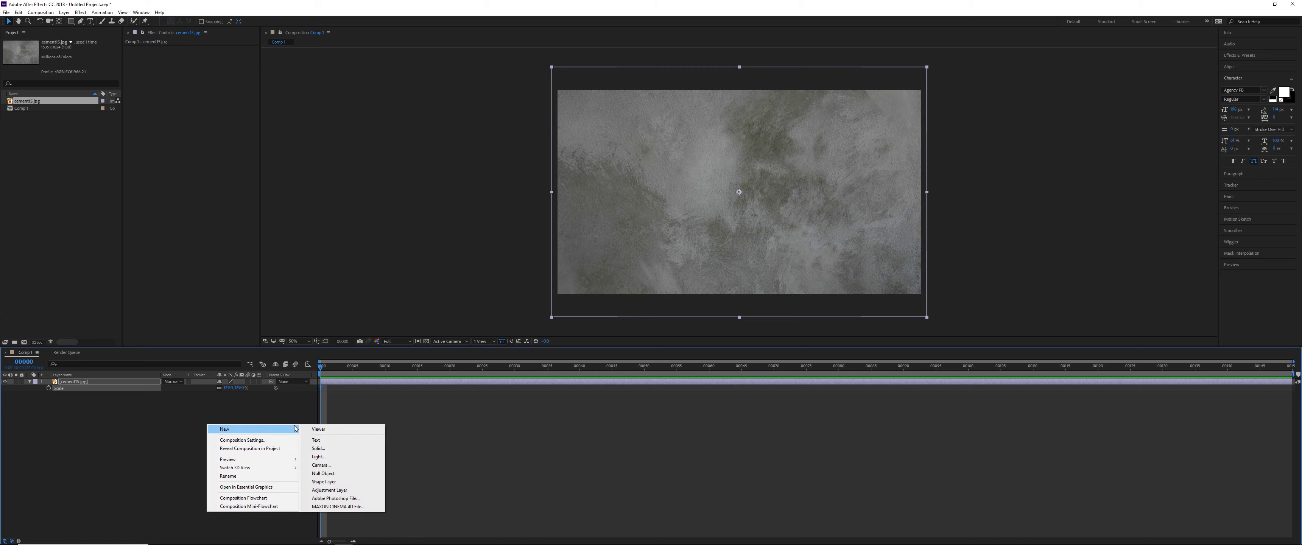
pyautogui.click(347, 466)
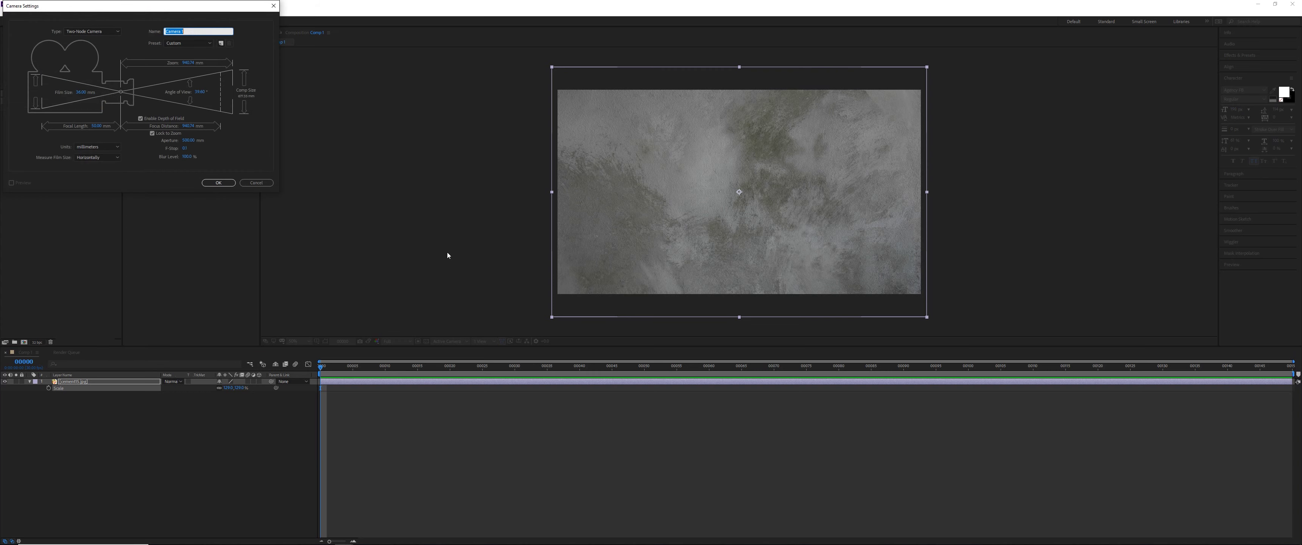
pyautogui.write('Main')
pyautogui.click(155, 119)
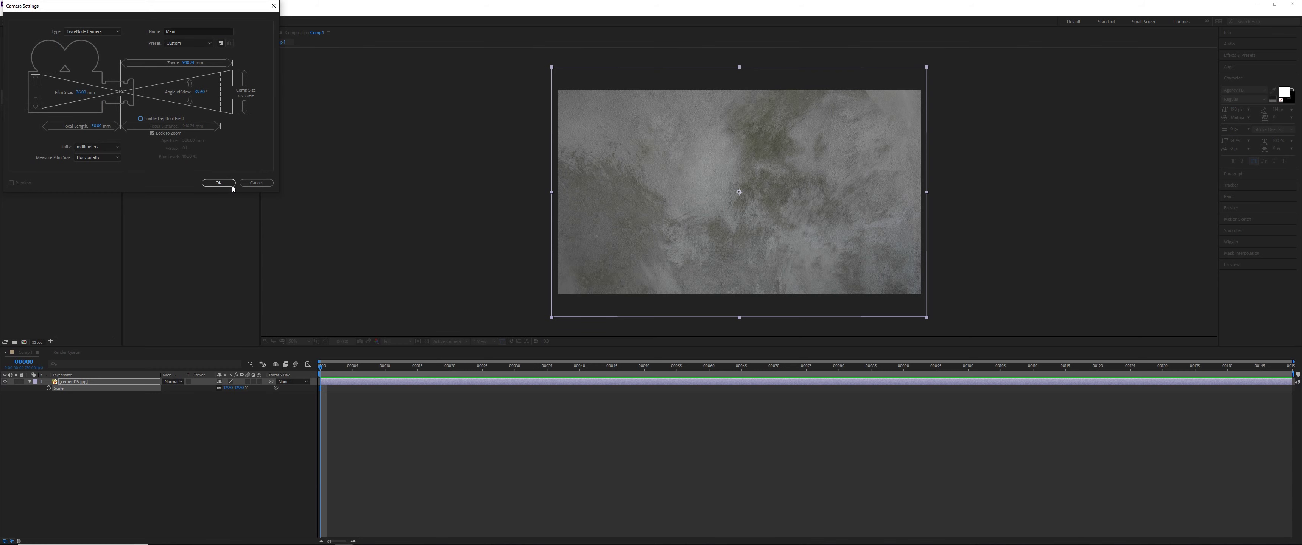
pyautogui.click(220, 183)
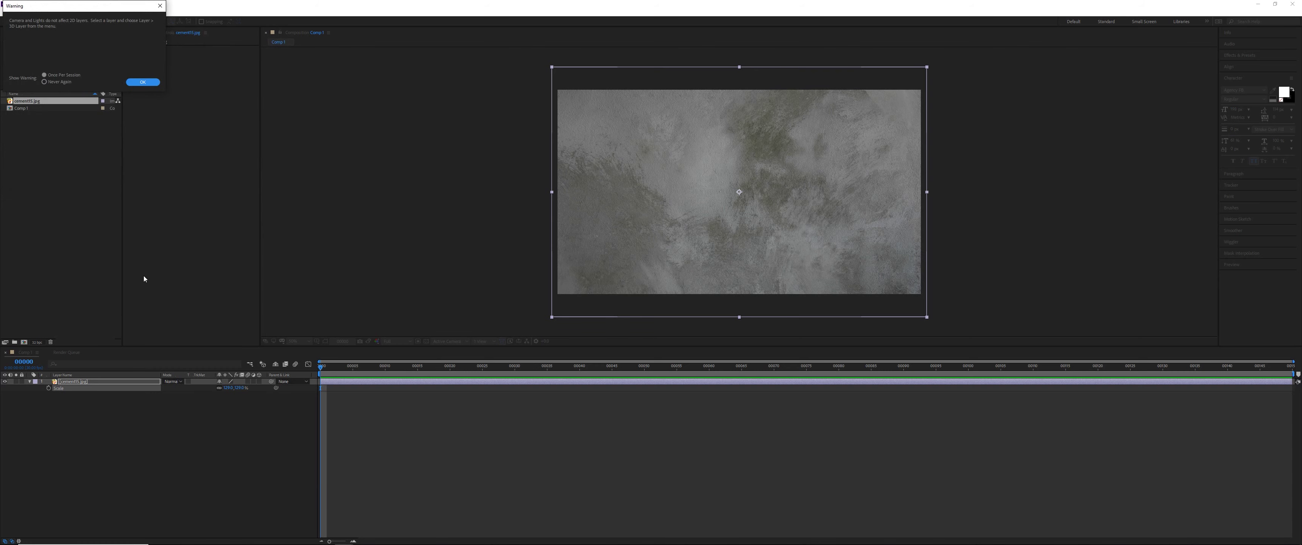
pyautogui.click(140, 82)
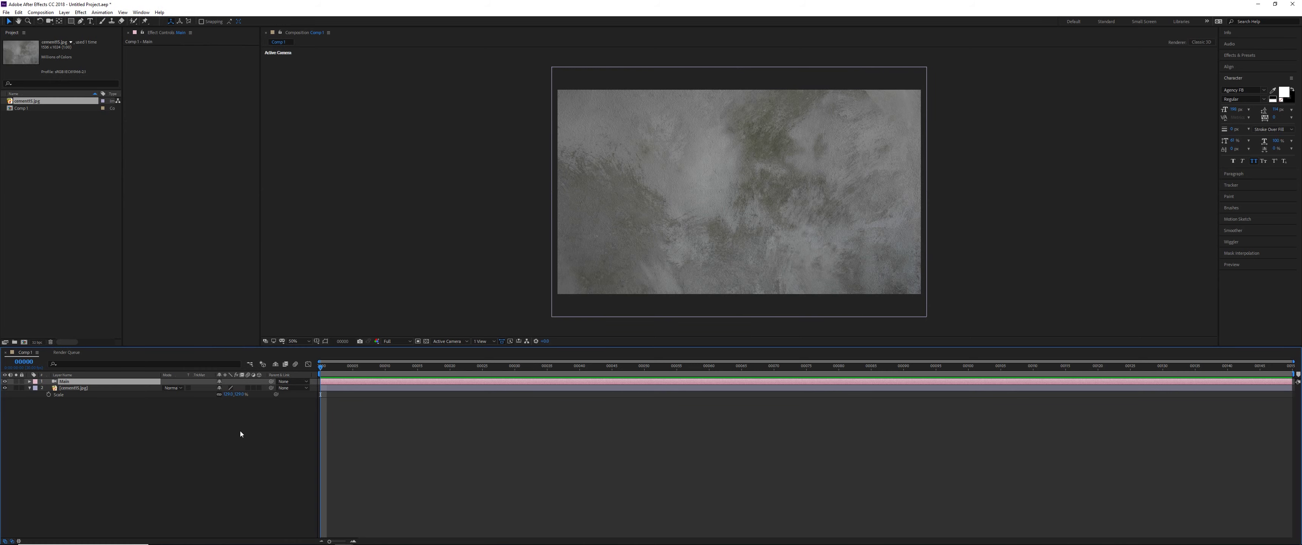
# Duplicate the Main camera, place the copy below the original and rename it Ref
pyautogui.hotkey('ctrl', 'd')
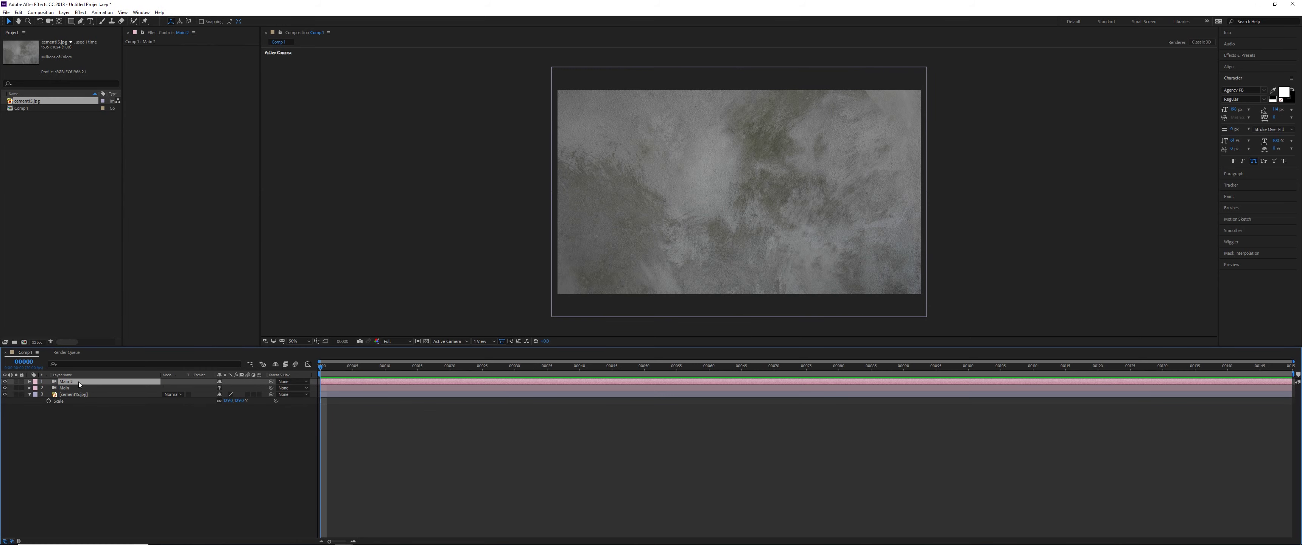
pyautogui.doubleClick(90, 382)
pyautogui.press('Return')
pyautogui.moveTo(89, 382); pyautogui.dragTo(92, 388)
pyautogui.press('Return')
pyautogui.write('Ref')
pyautogui.press('Return')
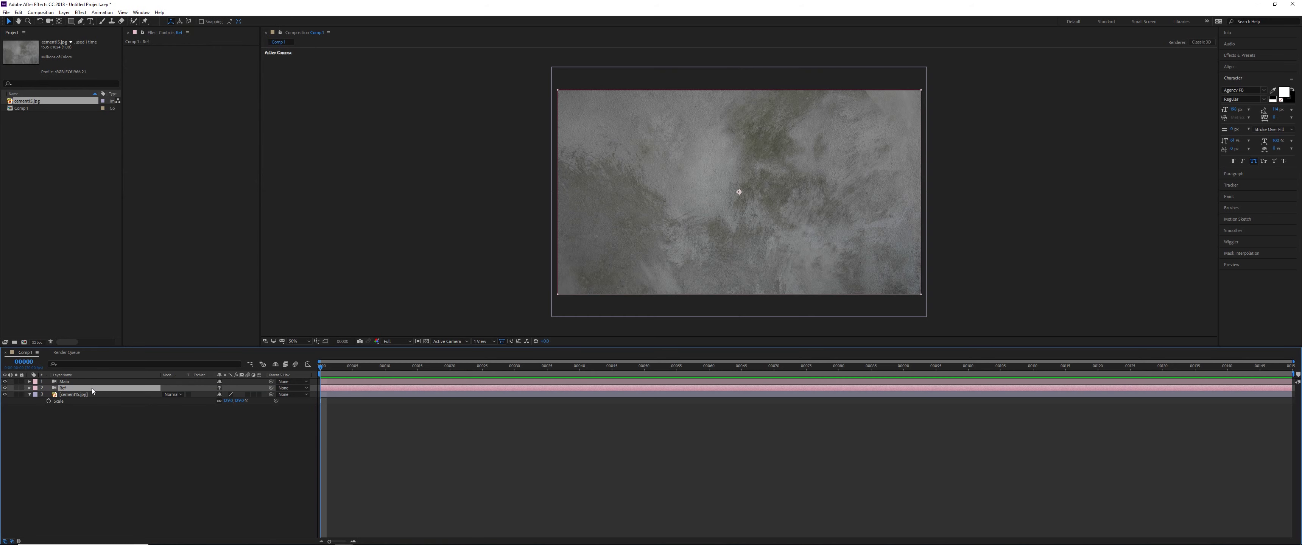
pyautogui.click(72, 383)
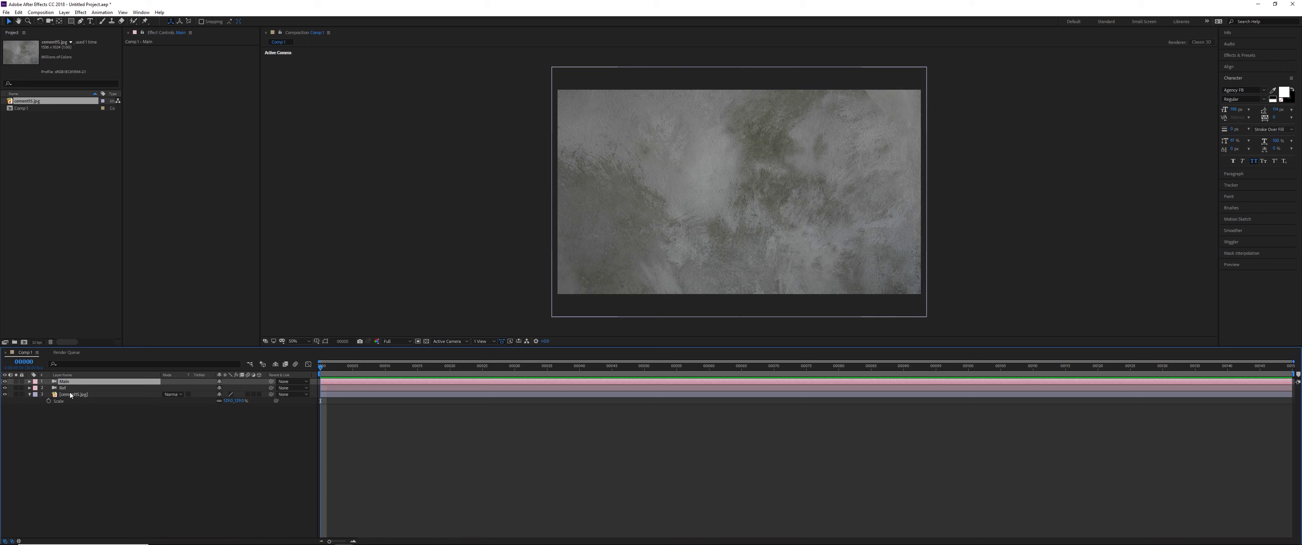
pyautogui.click(74, 388)
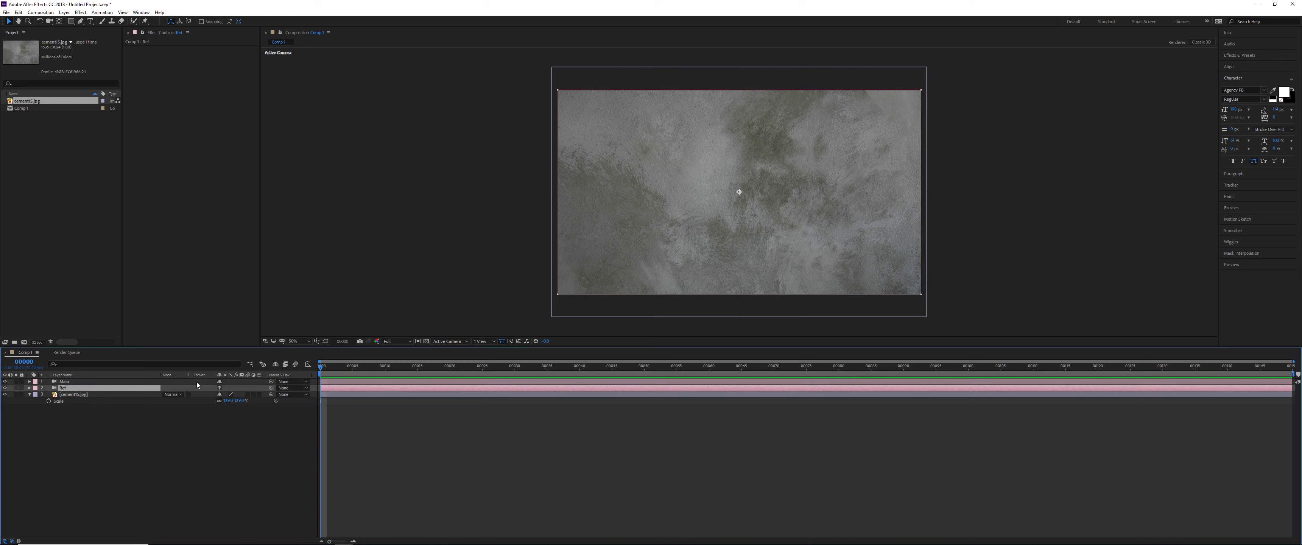
pyautogui.click(62, 383)
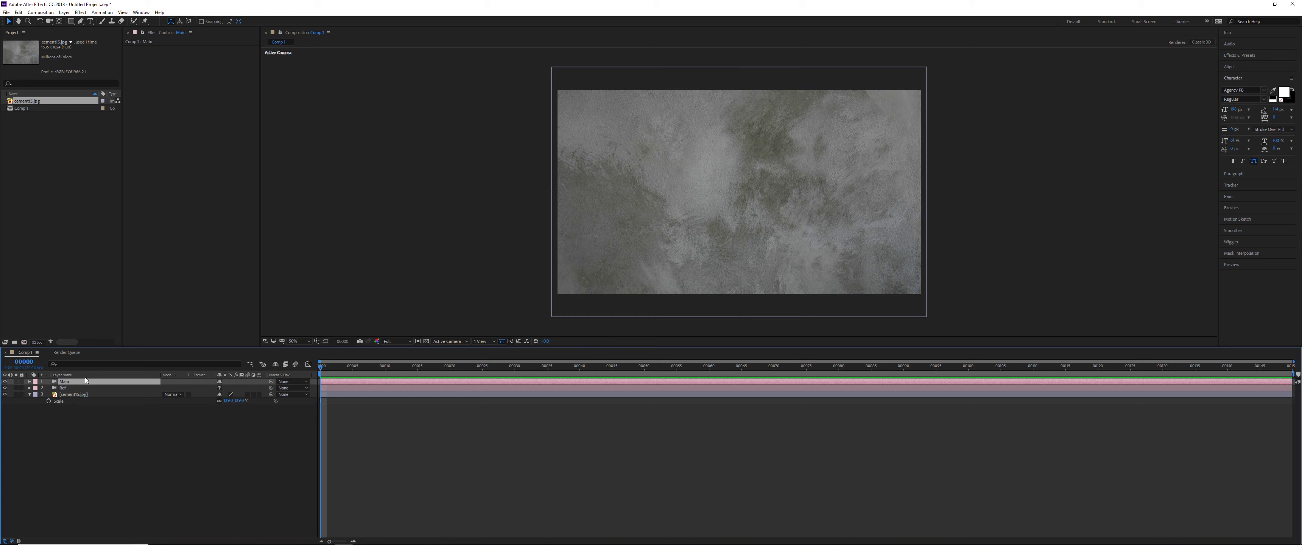
pyautogui.click(63, 389)
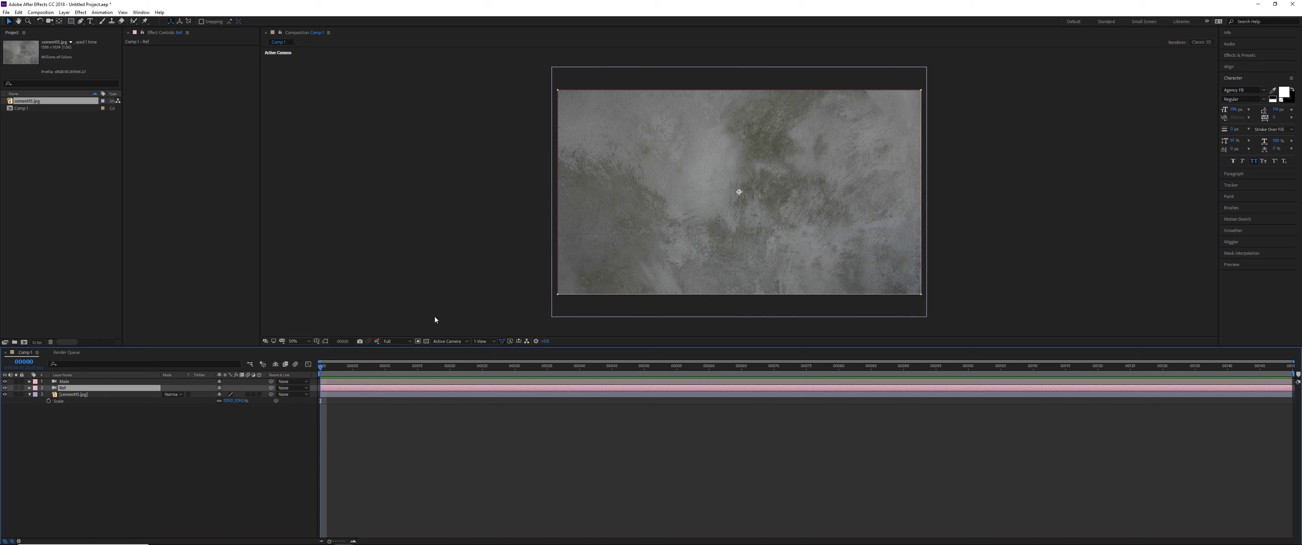
# Split the composition viewer into two horizontal views, one showing the Main camera and the other the Ref camera
pyautogui.click(493, 341)
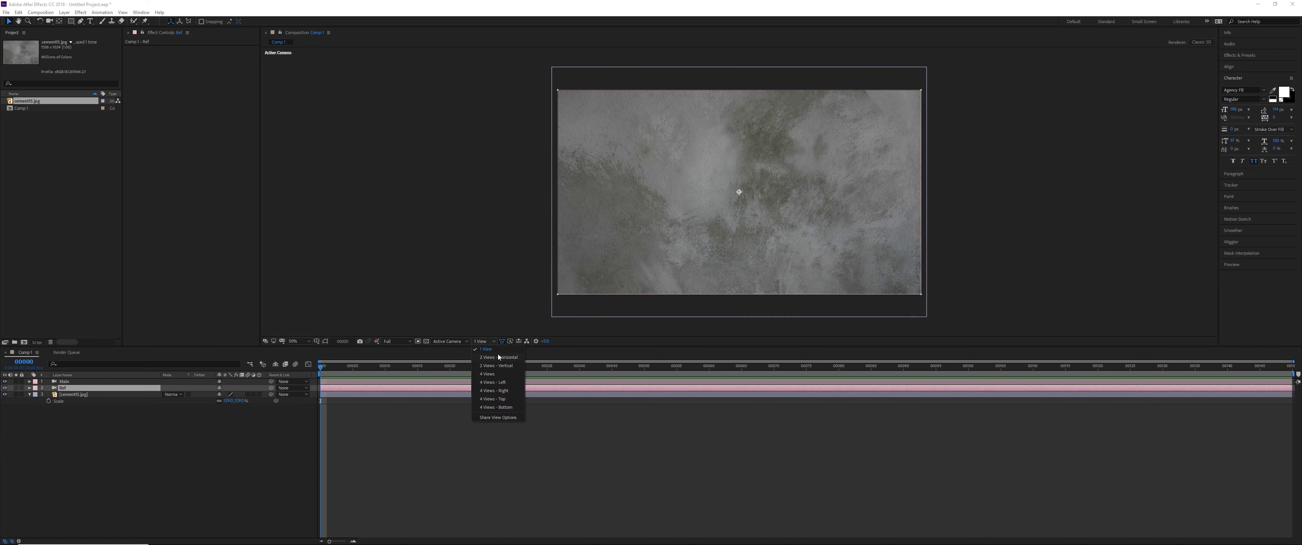
pyautogui.click(498, 357)
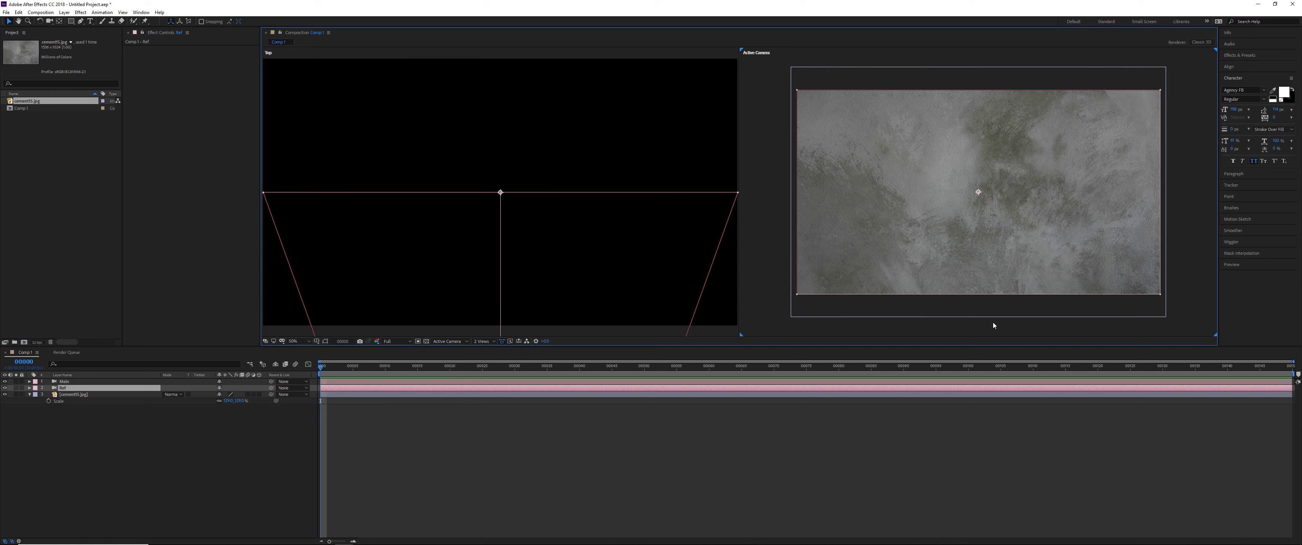
pyautogui.click(553, 232)
pyautogui.click(449, 341)
pyautogui.click(445, 359)
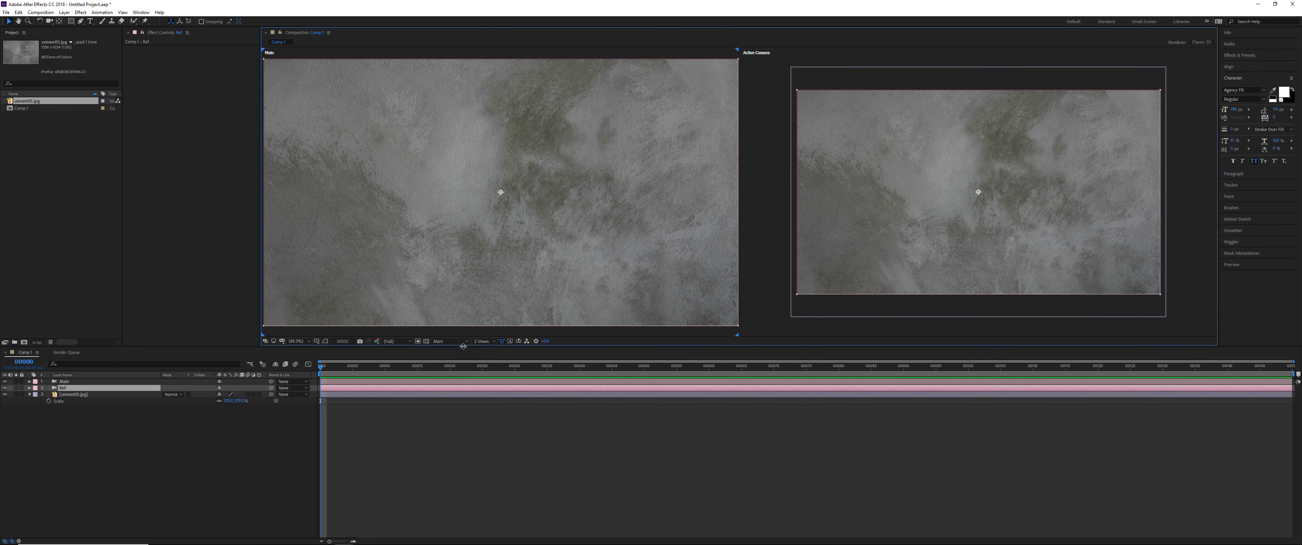
pyautogui.click(898, 161)
pyautogui.click(462, 343)
pyautogui.click(443, 368)
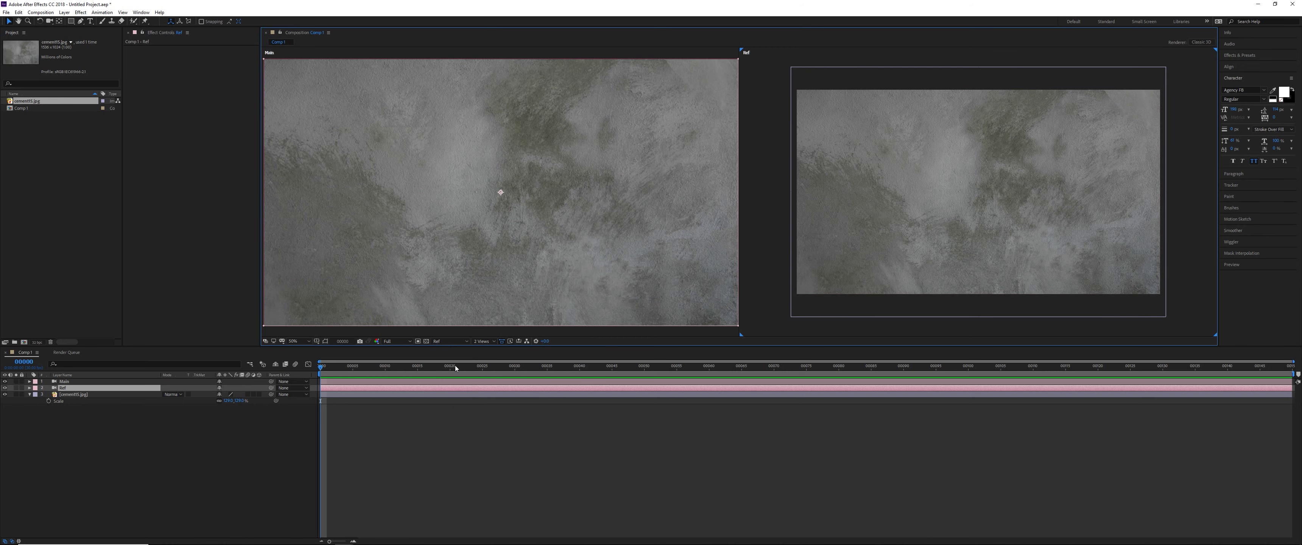
# Turn the cement image into a 3D layer
pyautogui.click(73, 394)
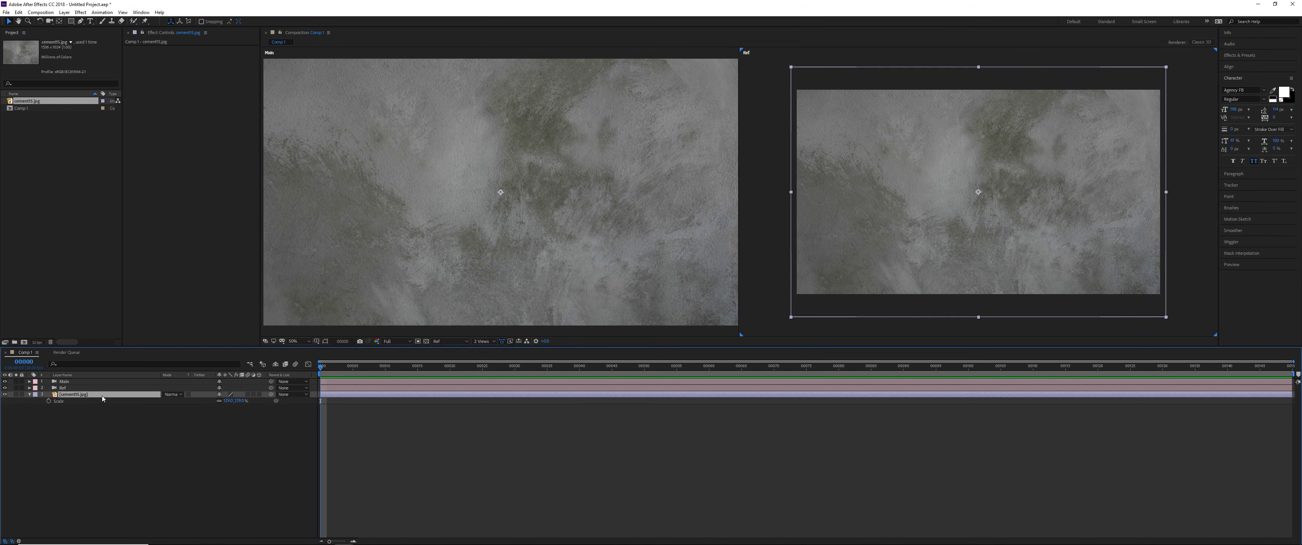
pyautogui.click(260, 395)
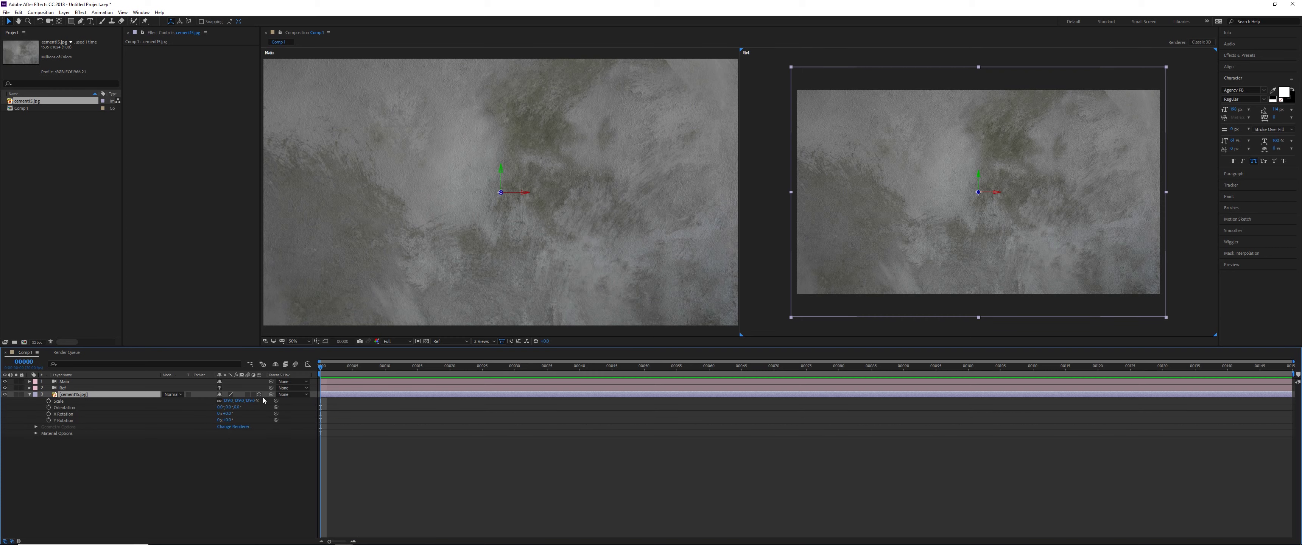
# Use the Unified Camera Tool to orbit and pull back the Ref camera until the cement plane and the Main camera are seen from the side
pyautogui.click(461, 239)
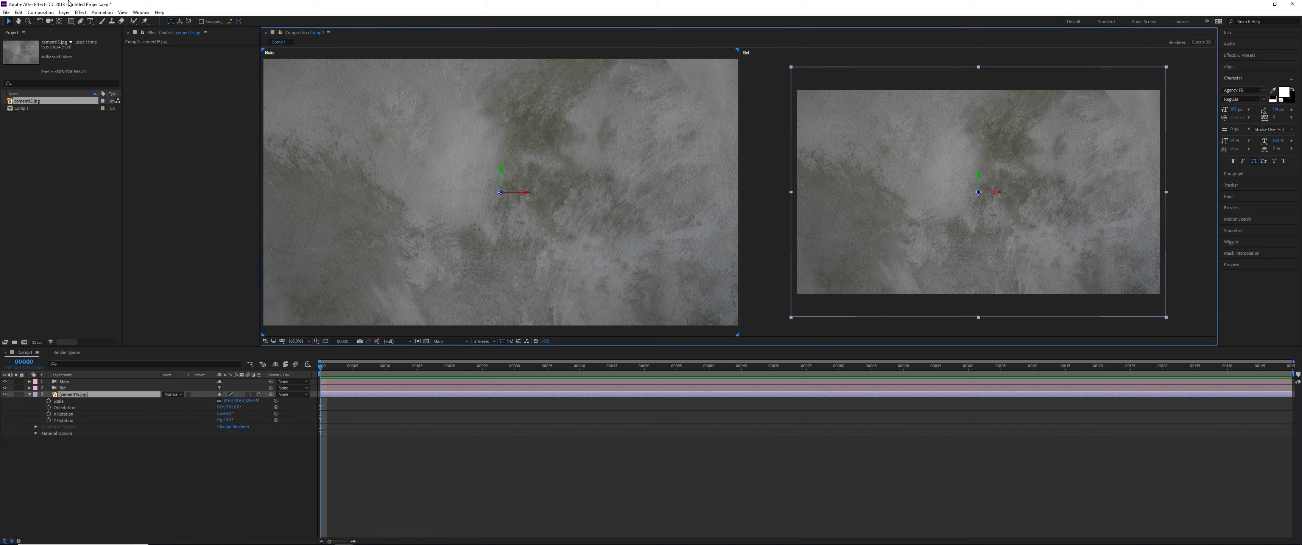
pyautogui.click(54, 23)
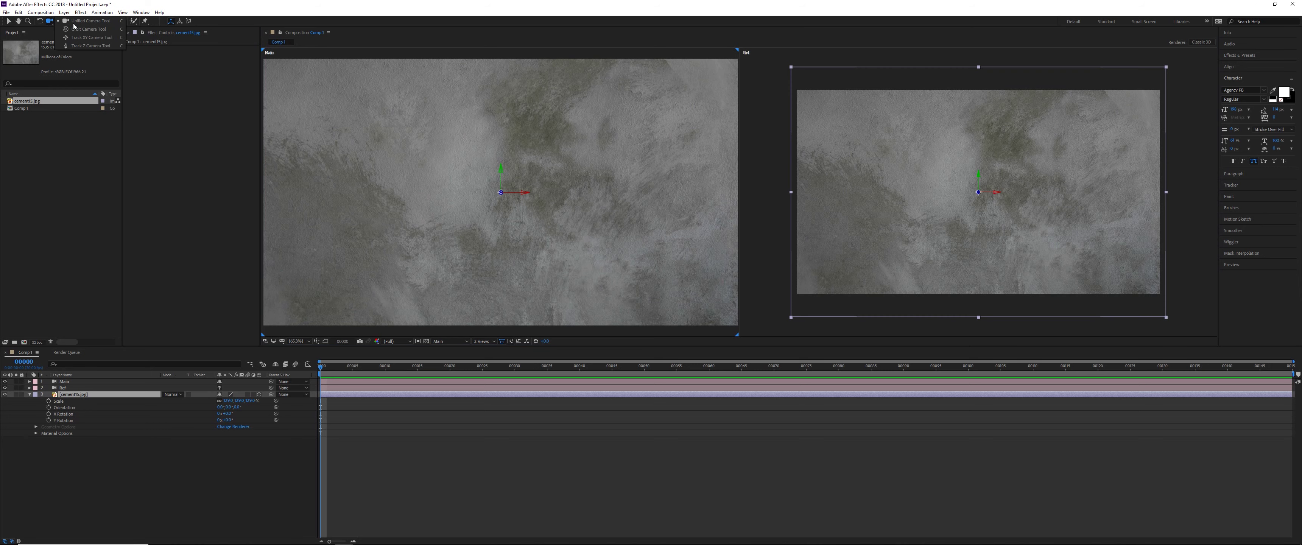
pyautogui.click(88, 23)
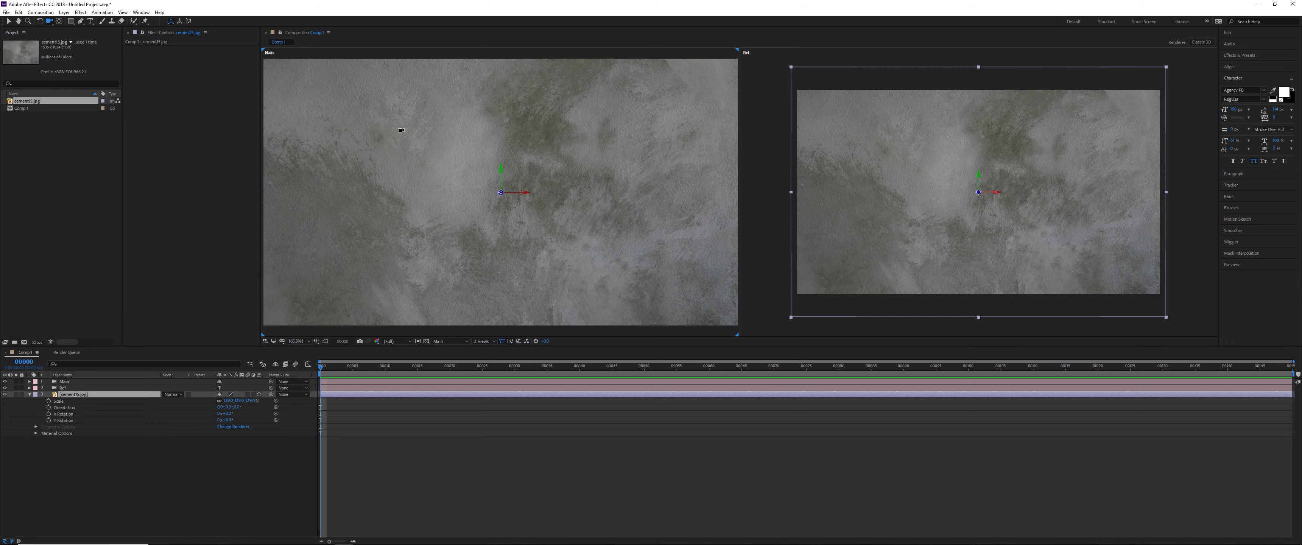
pyautogui.moveTo(401, 128); pyautogui.dragTo(561, 154)
pyautogui.click(892, 138)
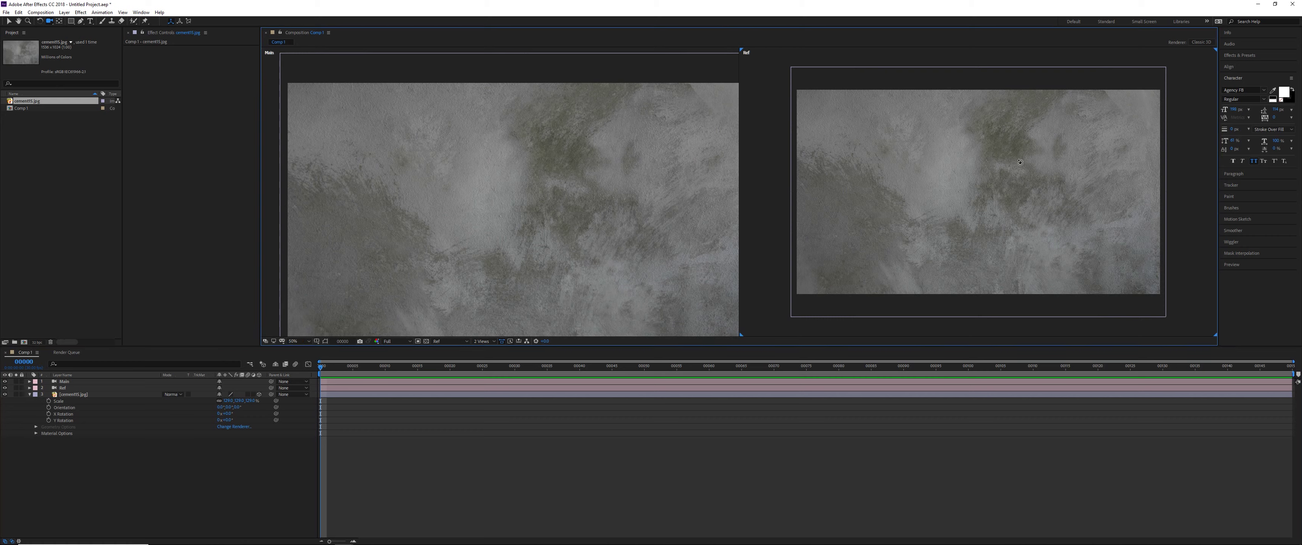
pyautogui.moveTo(1020, 161); pyautogui.dragTo(995, 185)
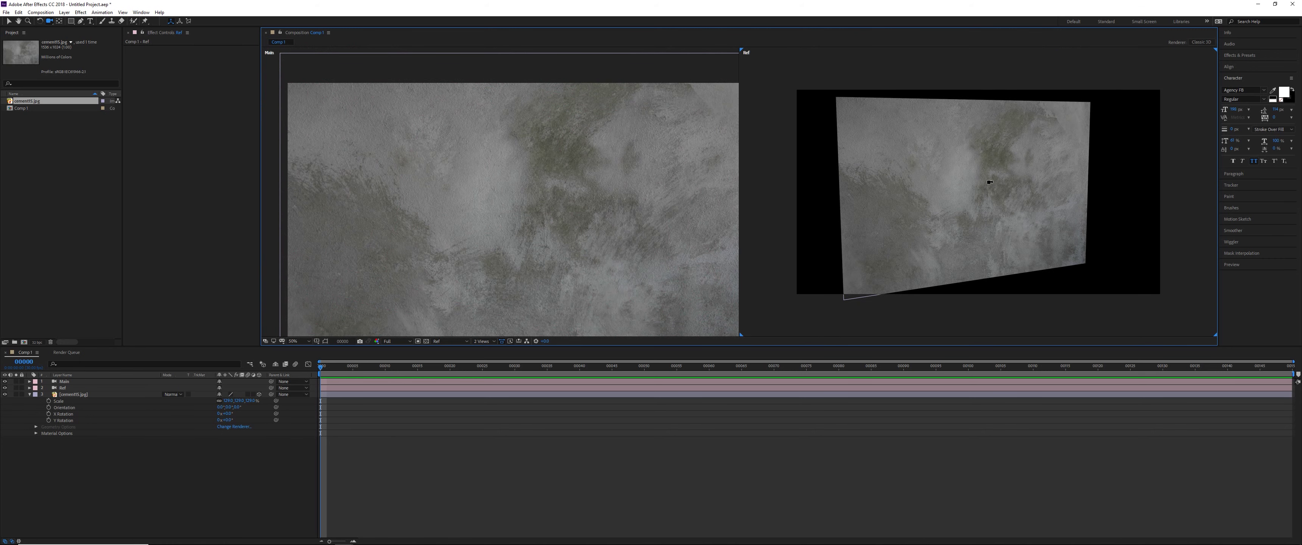
pyautogui.moveTo(983, 185); pyautogui.dragTo(915, 163)
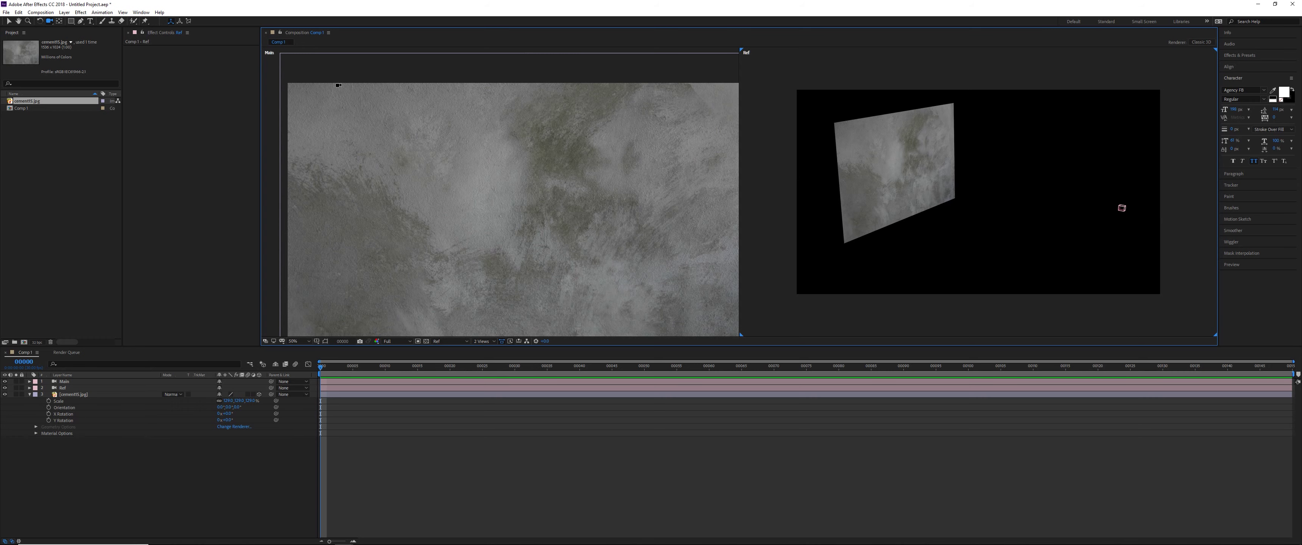
# Create a white spot light with 100% intensity, no falloff and shadow casting enabled
pyautogui.rightClick(205, 465)
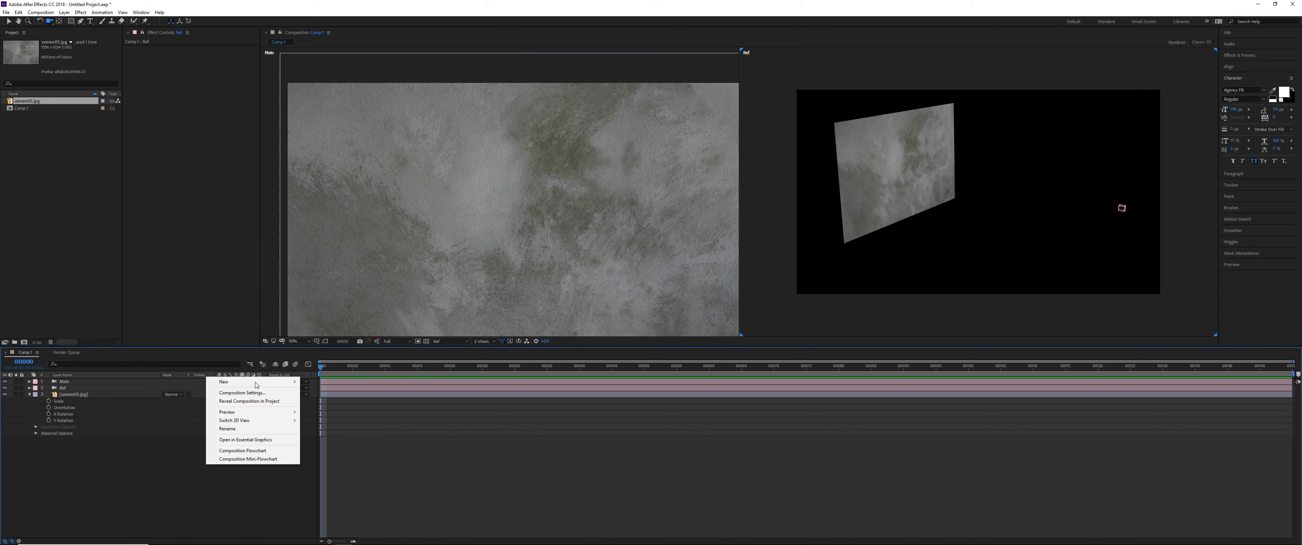
pyautogui.moveTo(273, 382)
pyautogui.click(359, 411)
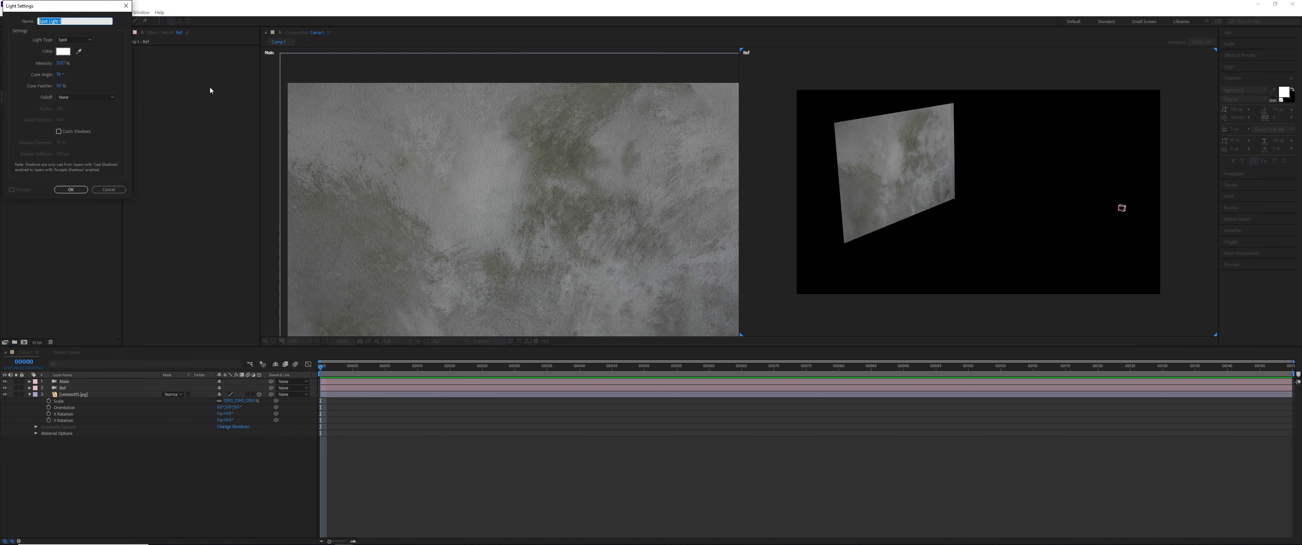
pyautogui.click(87, 19)
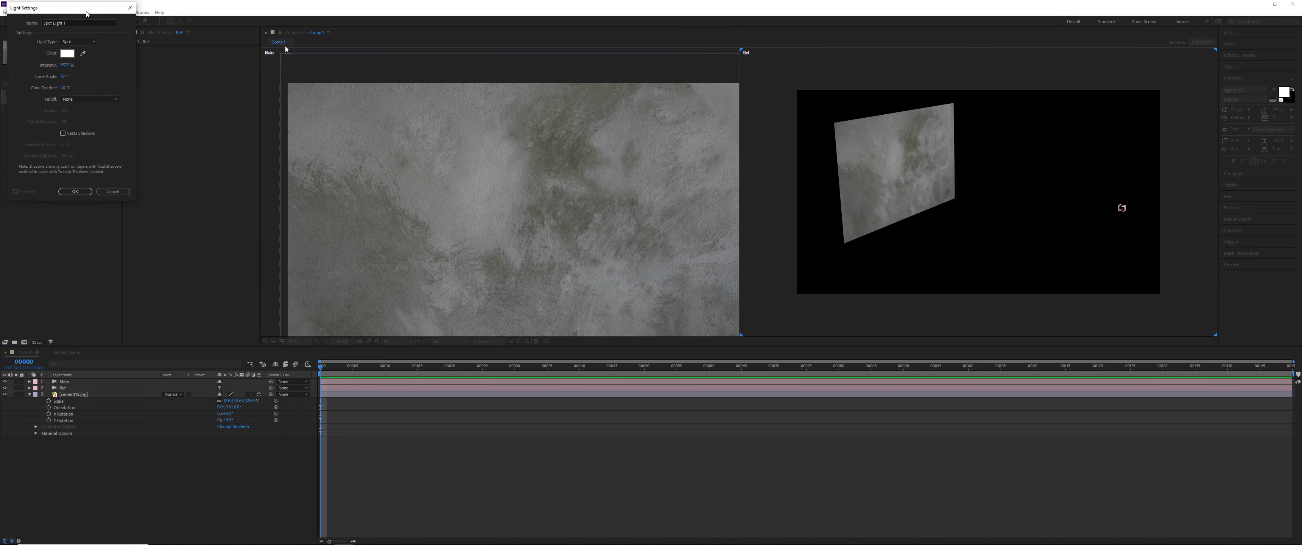
pyautogui.click(471, 127)
pyautogui.write('1')
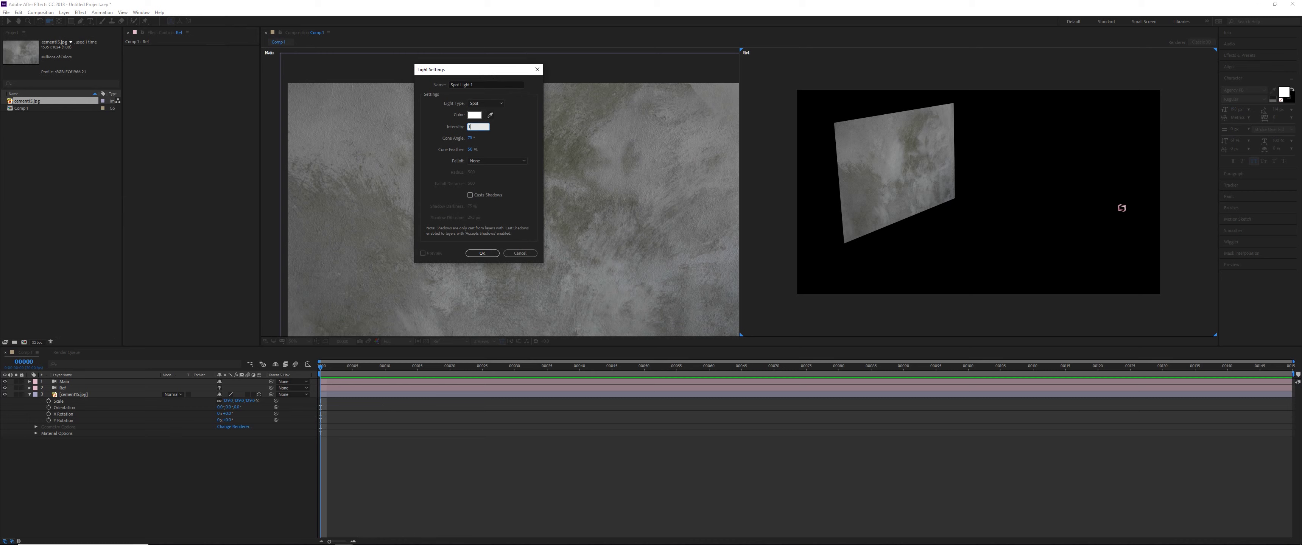
pyautogui.write('00')
pyautogui.press('Return')
pyautogui.click(487, 198)
pyautogui.click(482, 253)
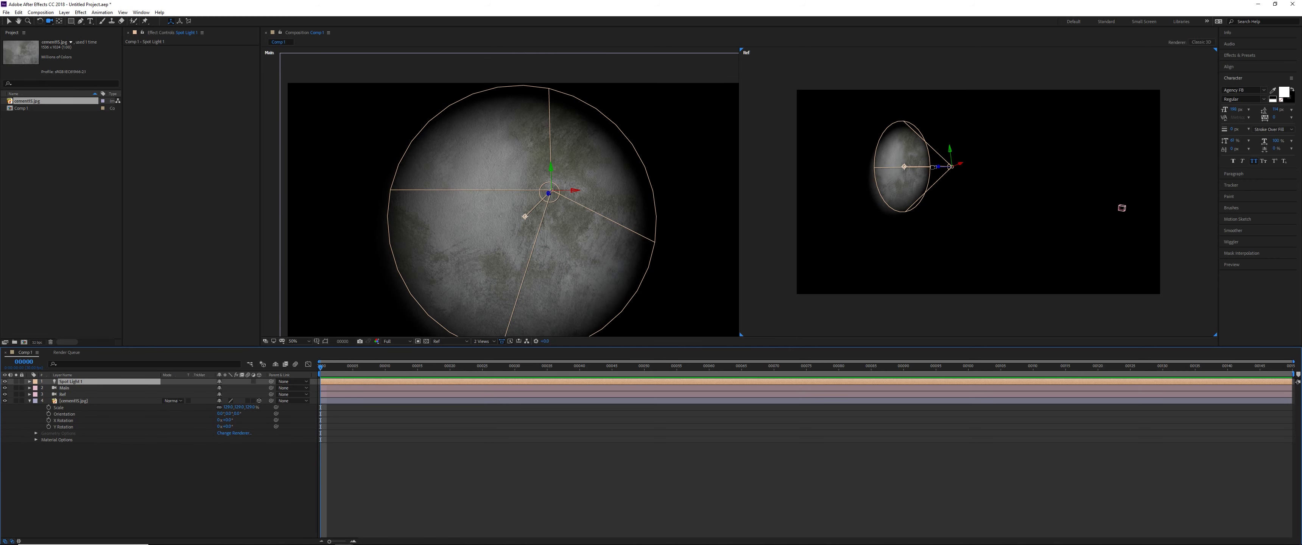
# Move the spot light away from the cement plane to just beyond the Main camera, keeping the light selected
pyautogui.press('v')
pyautogui.moveTo(938, 168); pyautogui.dragTo(1264, 208)
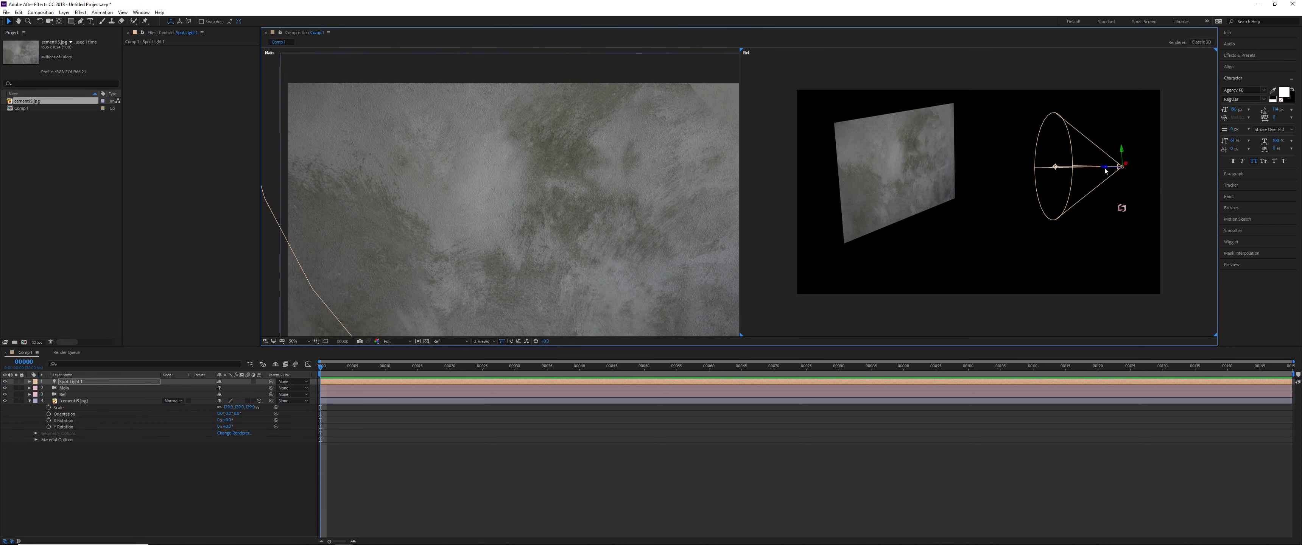
pyautogui.moveTo(1106, 172); pyautogui.dragTo(1137, 172)
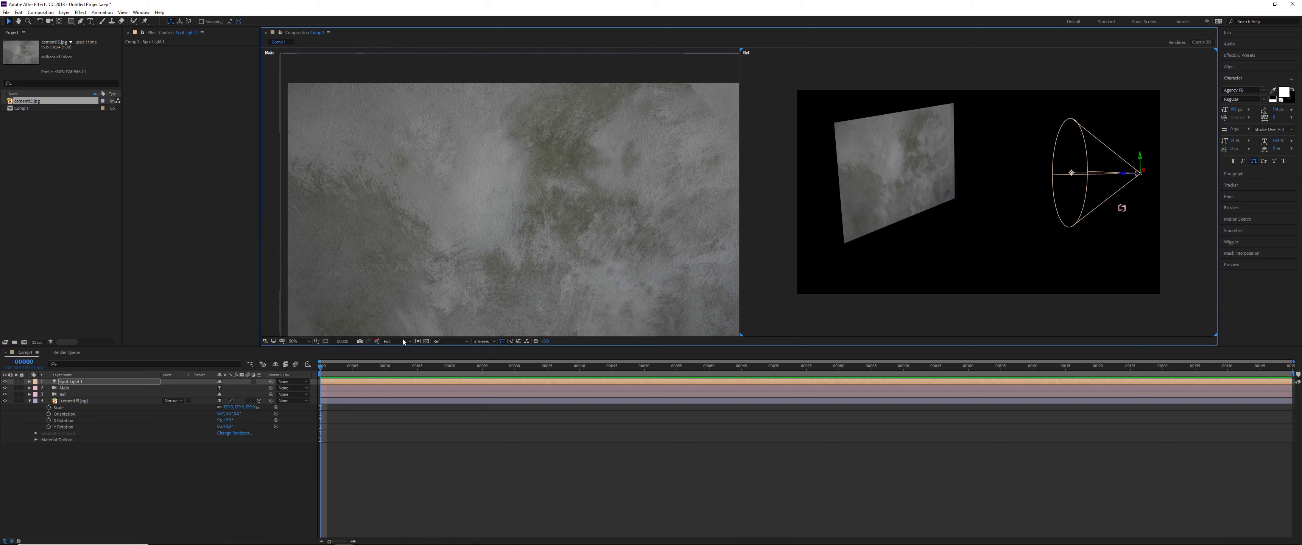
pyautogui.click(91, 383)
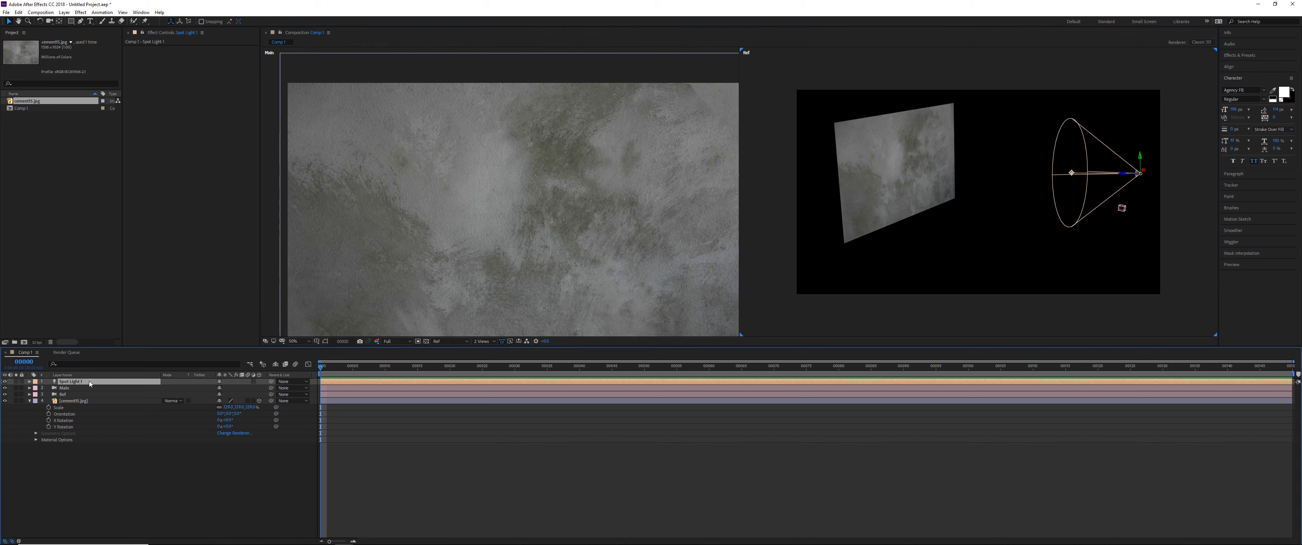
# Show the spot light's Light Options and narrow its cone angle so the cement plane's corners fall into shadow
pyautogui.press('a')
pyautogui.press('a')
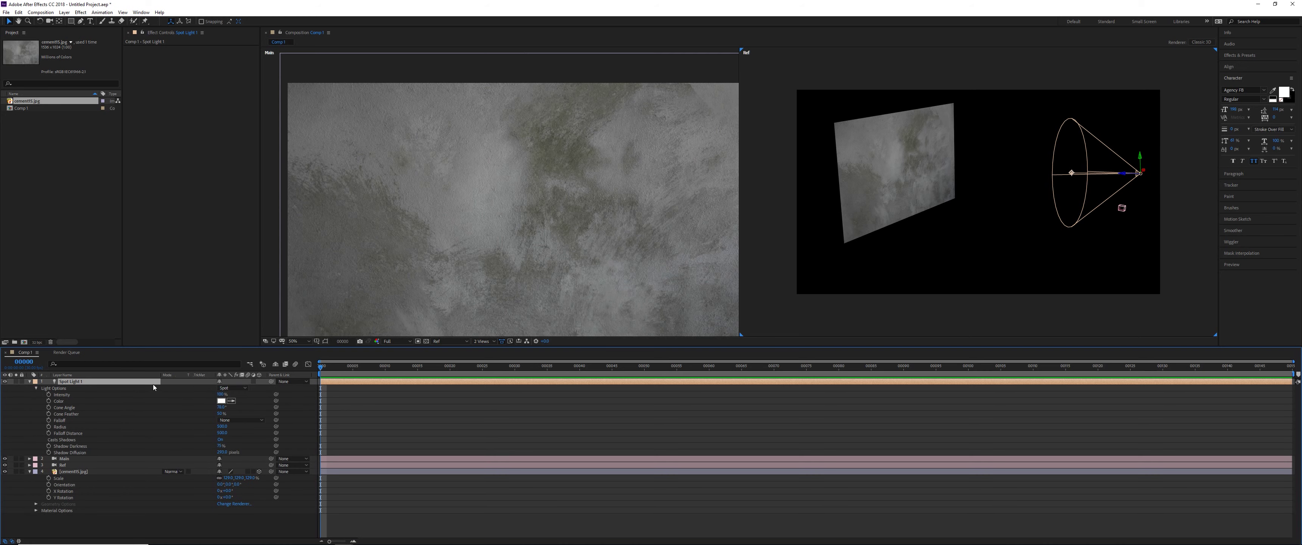
pyautogui.doubleClick(151, 382)
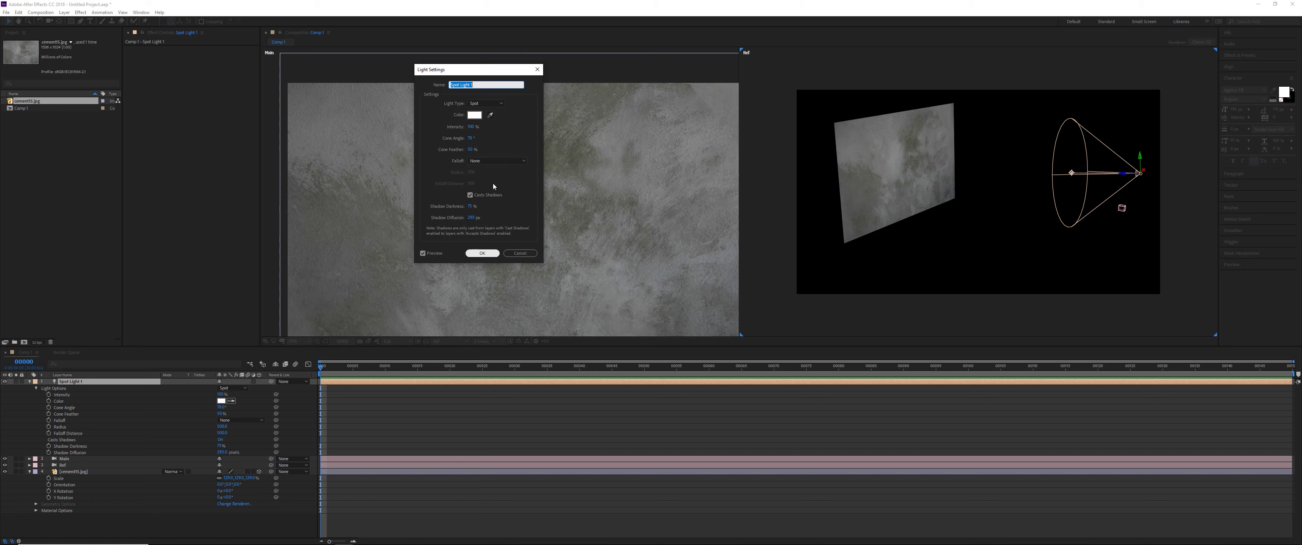
pyautogui.click(482, 253)
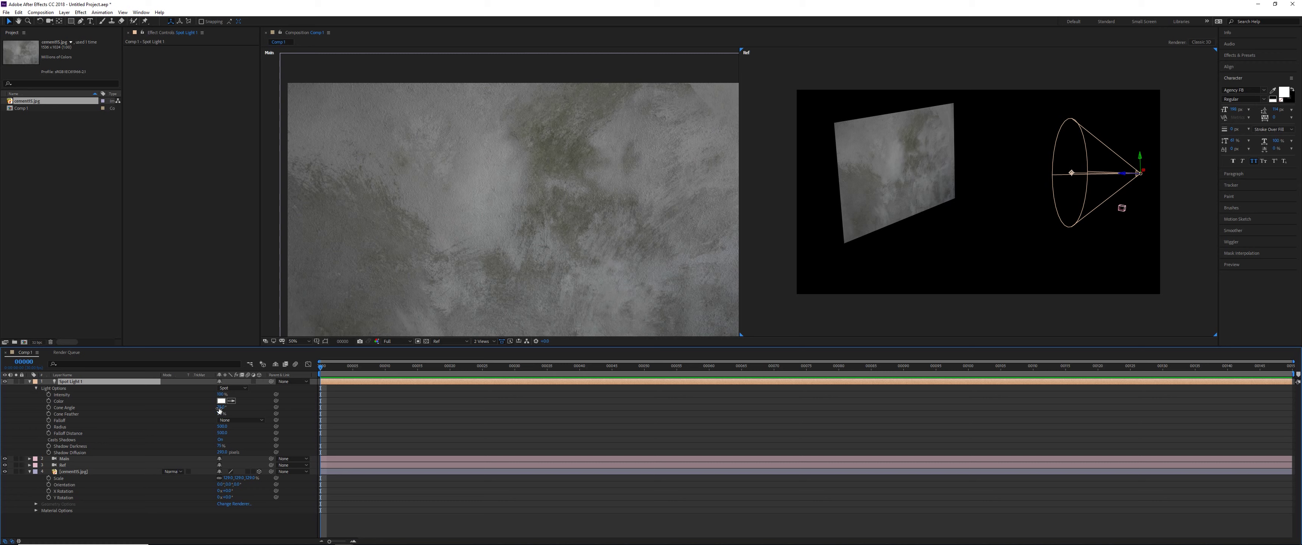
pyautogui.moveTo(218, 410); pyautogui.dragTo(207, 411)
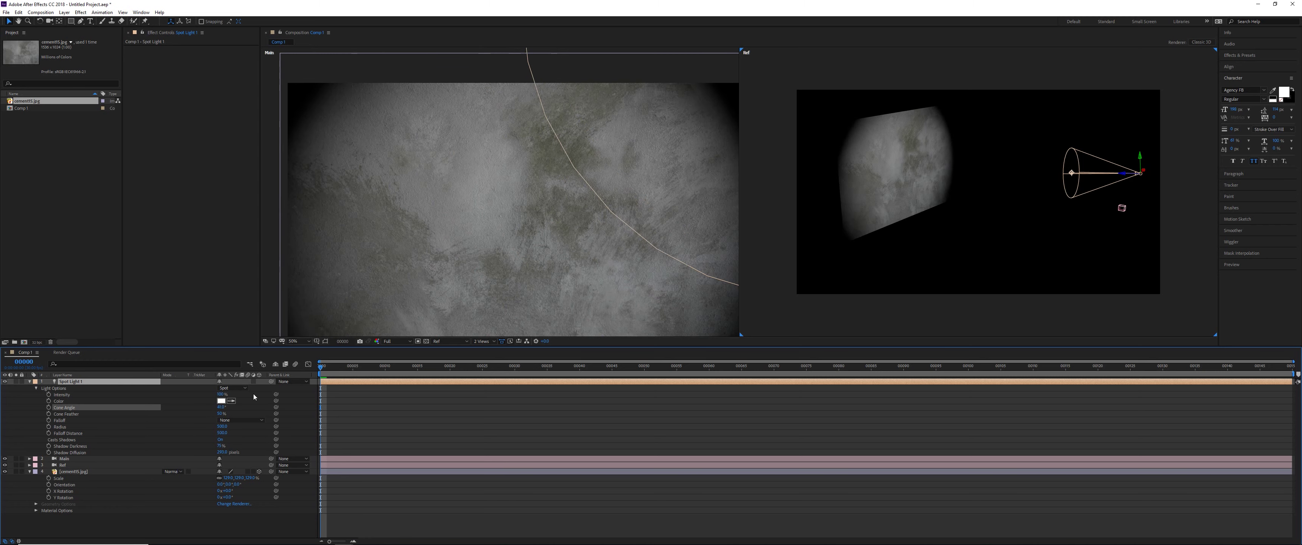
# Orbit the Main camera slightly downward with the Unified Camera Tool so it looks at the cement plane from a lower angle
pyautogui.click(596, 219)
pyautogui.scroll(1, 596, 218)
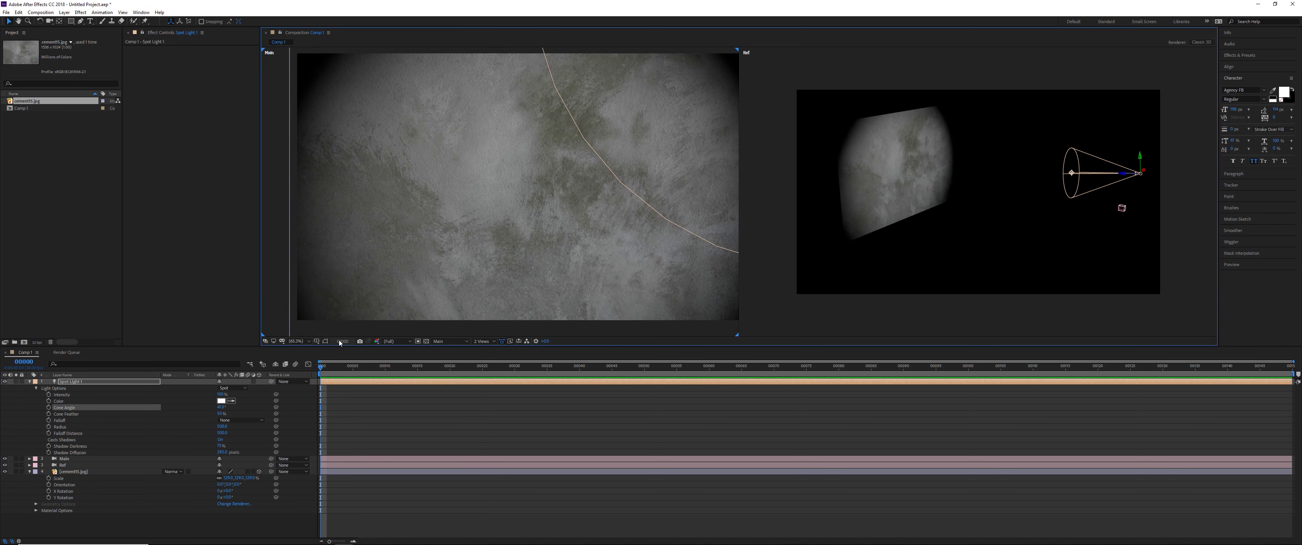
pyautogui.press('c')
pyautogui.scroll(2, 508, 219)
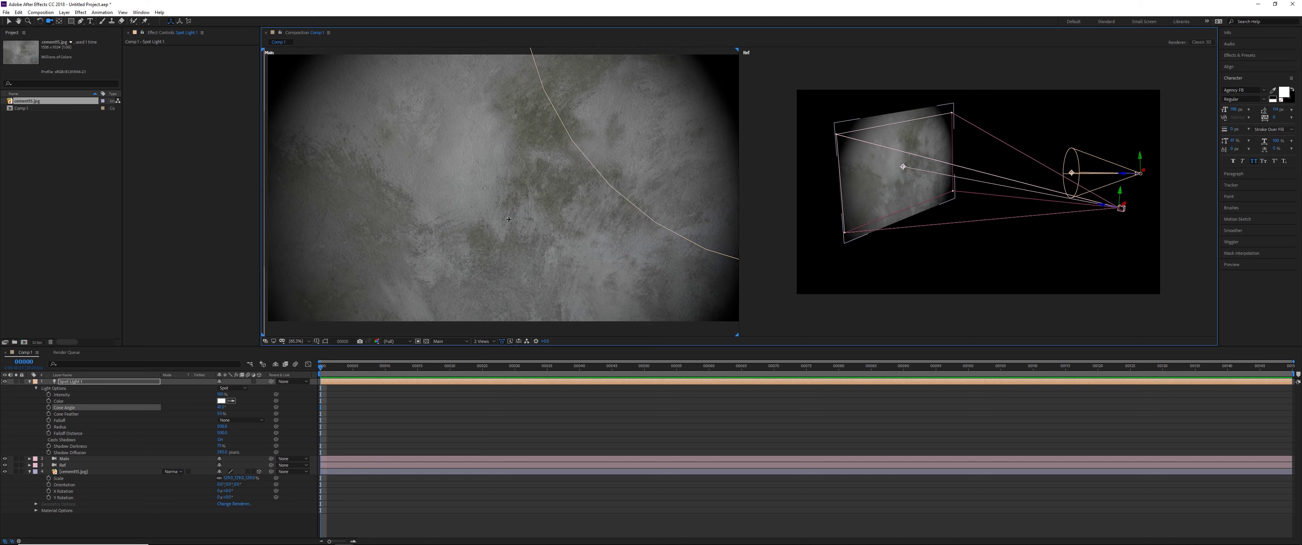
pyautogui.moveTo(508, 219); pyautogui.dragTo(504, 169)
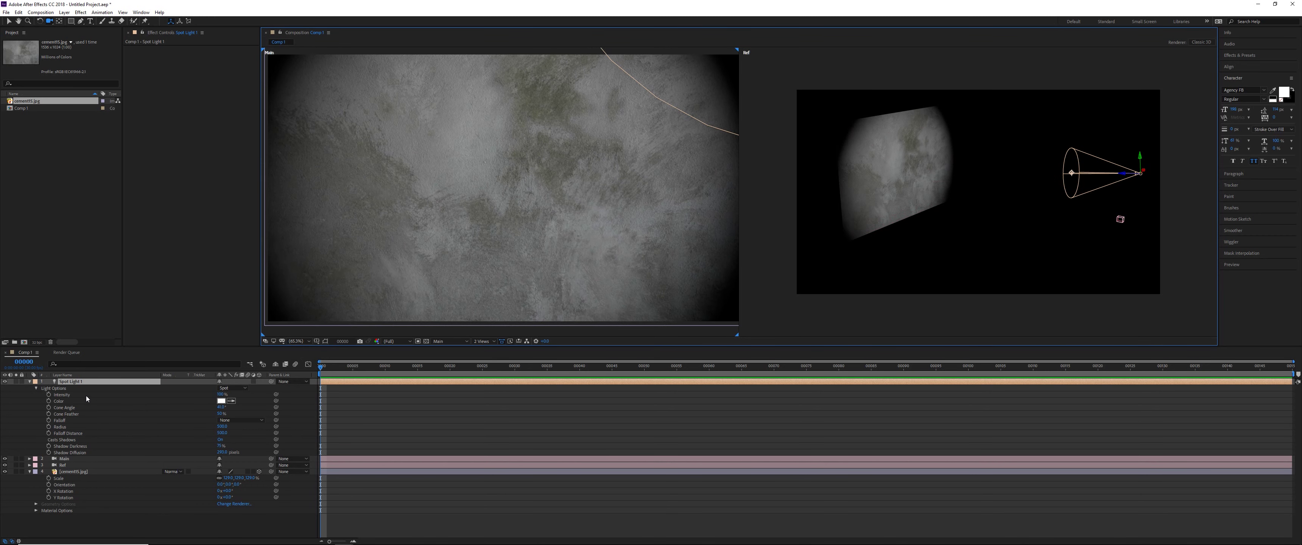
# Increase the spot light's cone feather and widen its cone angle for a softer, broader pool of light on the cement
pyautogui.moveTo(218, 415); pyautogui.dragTo(229, 414)
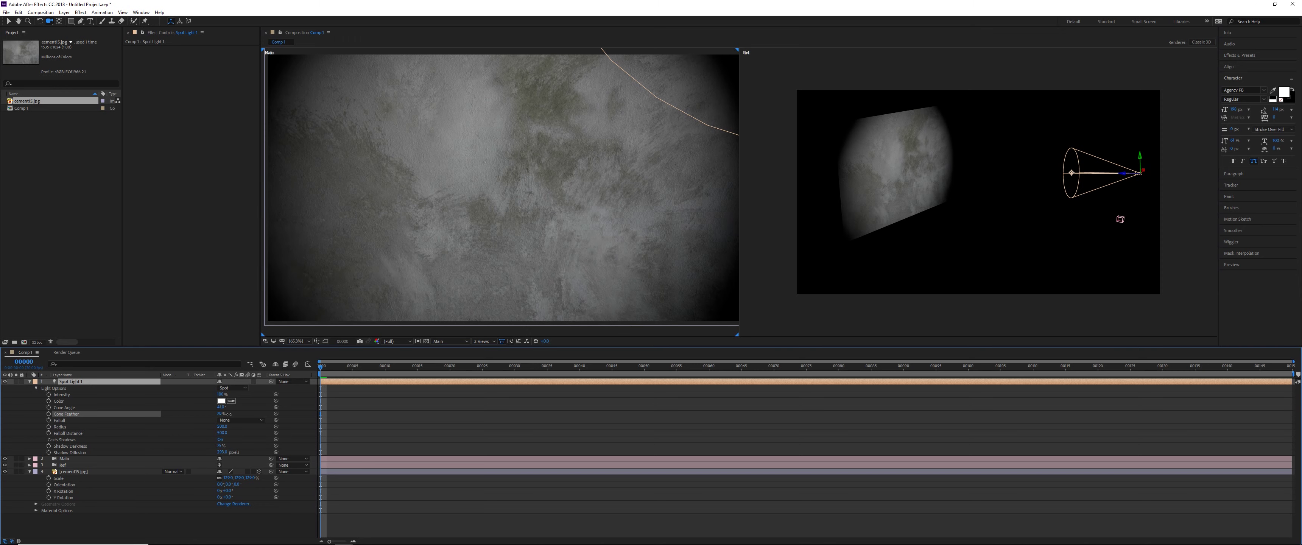
pyautogui.moveTo(220, 407)
pyautogui.mouseDown()
pyautogui.moveTo(200, 408)
pyautogui.moveTo(232, 411)
pyautogui.moveTo(219, 408)
pyautogui.mouseUp()
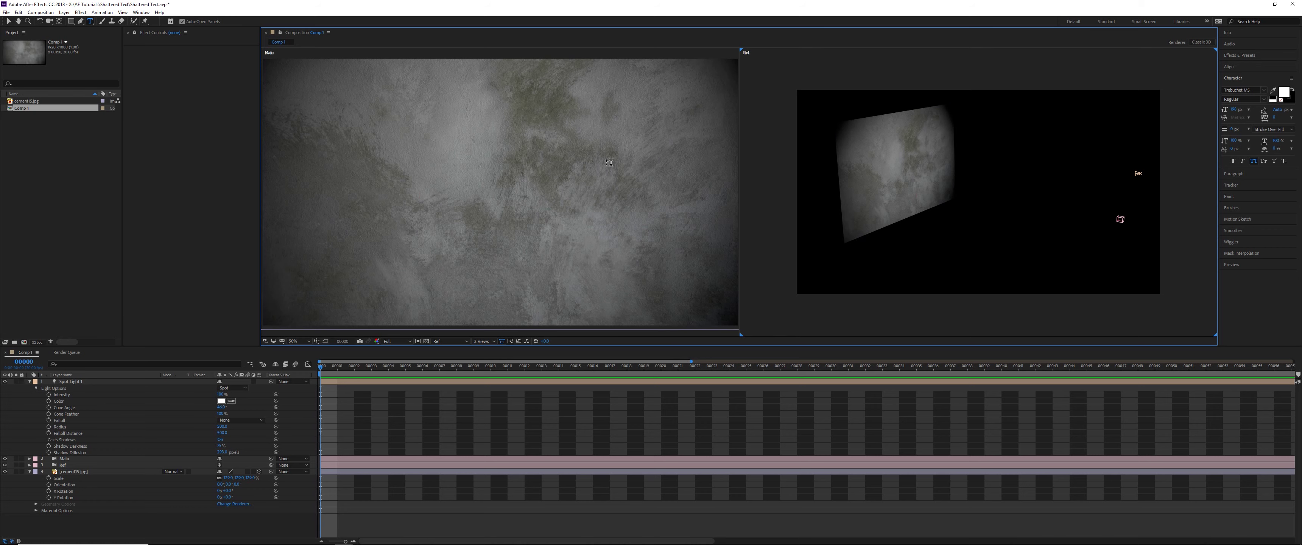
# Add a white text layer reading SHARDS over the cement in the Main view and enlarge its font size
pyautogui.click(429, 192)
pyautogui.write('SHARDS')
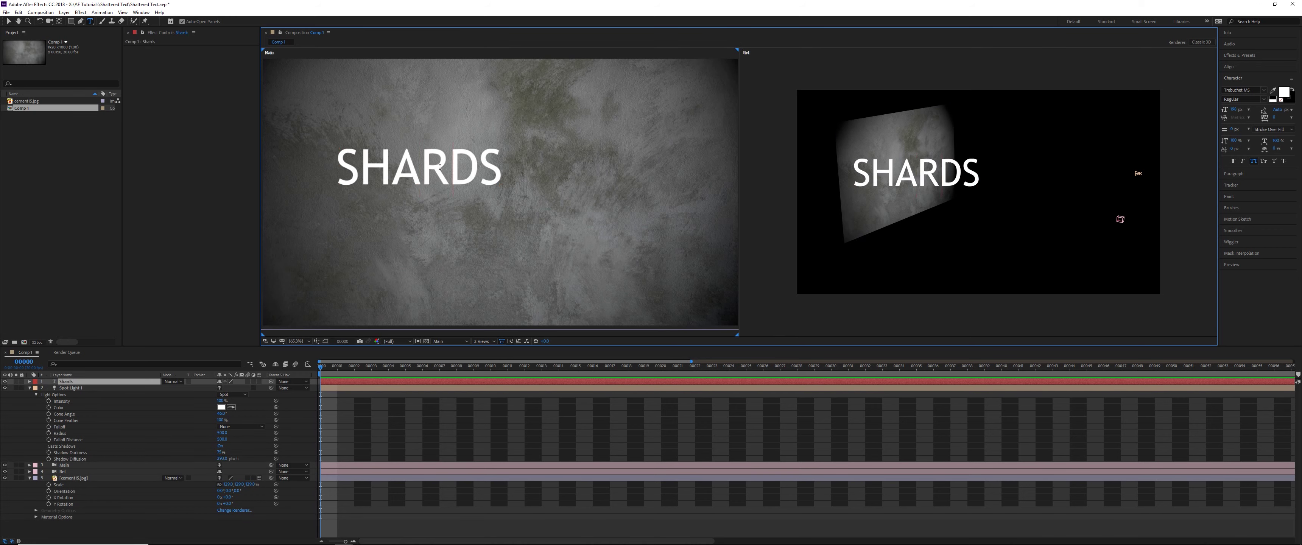
pyautogui.hotkey('ctrl', 'a')
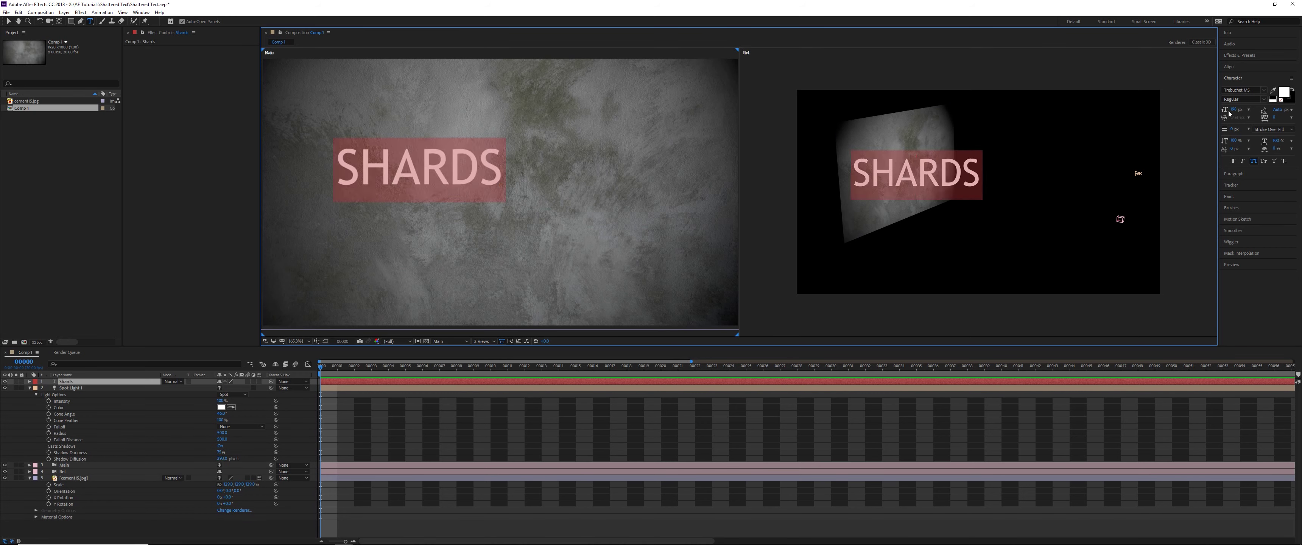
pyautogui.moveTo(1230, 113); pyautogui.dragTo(1277, 112)
# Centre the SHARDS layer's anchor point in the text and centre the layer in the composition
pyautogui.press('Escape')
pyautogui.press('v')
pyautogui.hotkey('ctrl', 'alt', 'Home')
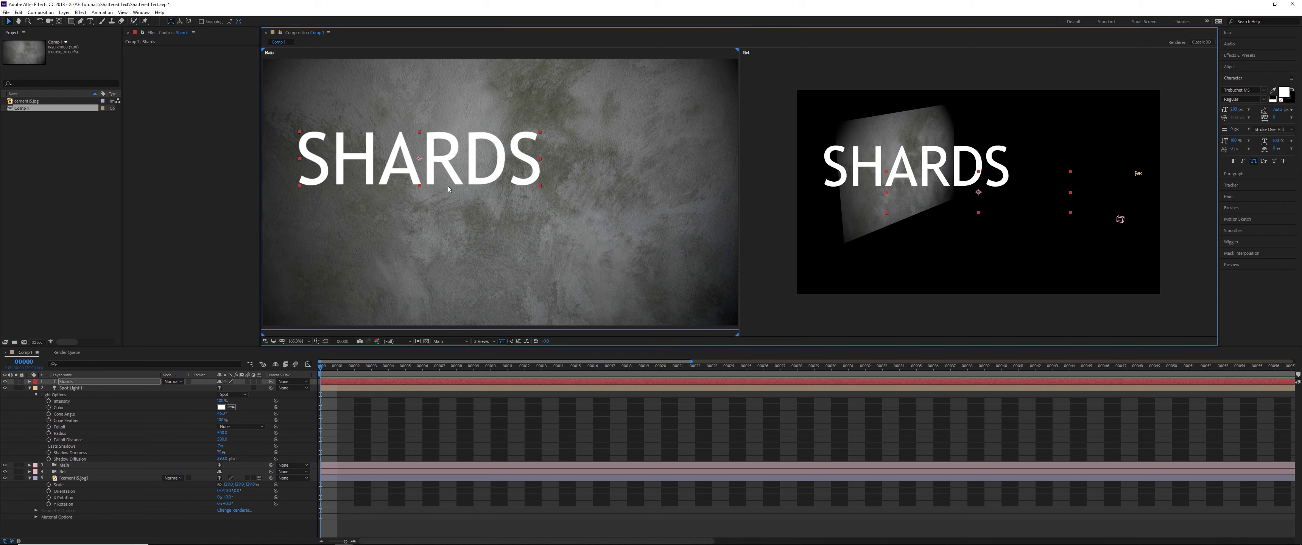
pyautogui.hotkey('ctrl', 'Home')
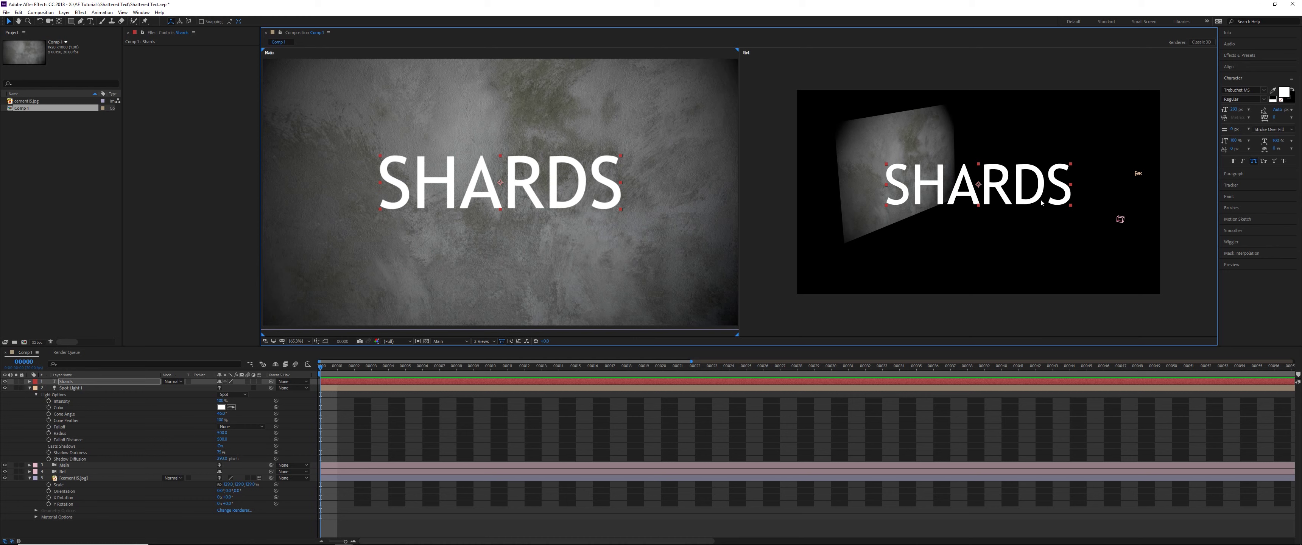
# Make the SHARDS text a 3D layer and orbit the Ref camera to check its place at the cement plane
pyautogui.click(259, 382)
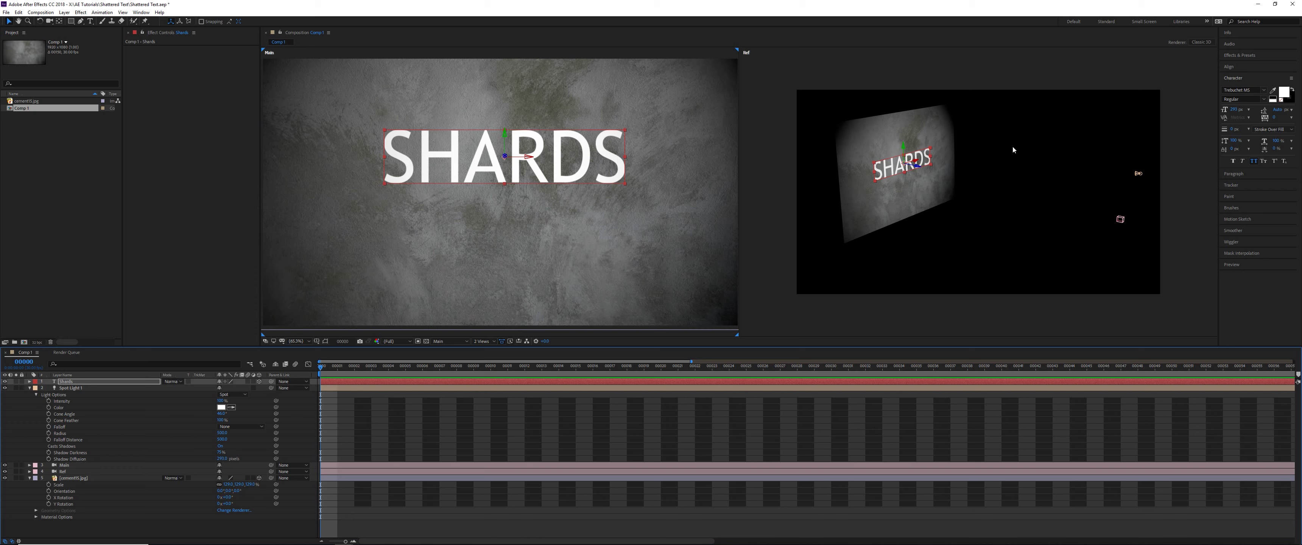
pyautogui.press('c')
pyautogui.moveTo(992, 170); pyautogui.dragTo(1082, 156)
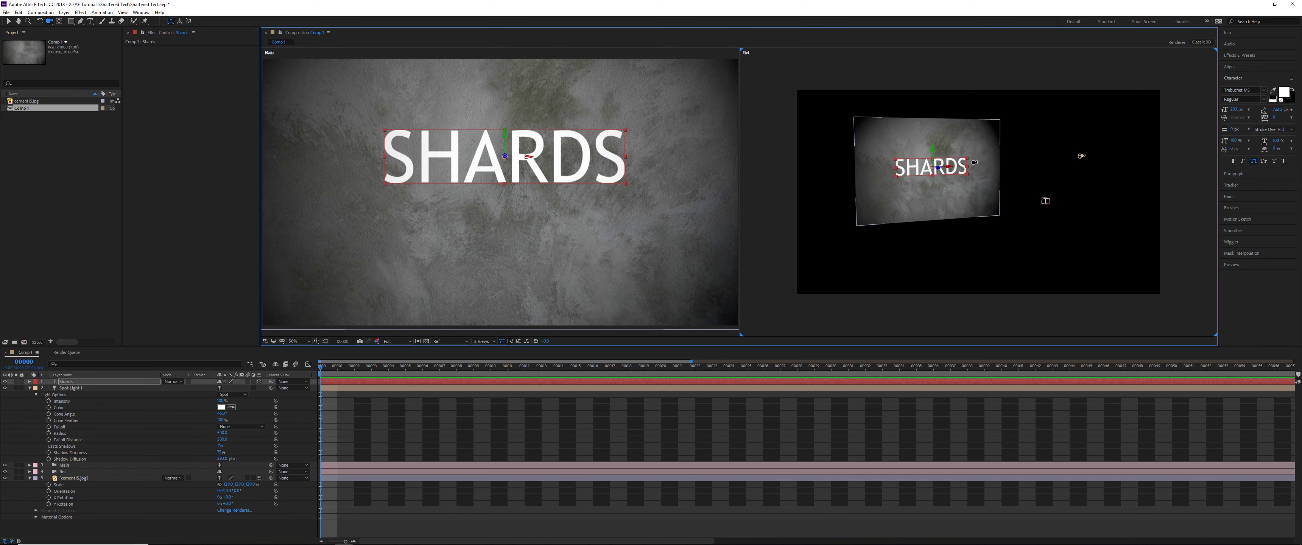
# Move the SHARDS text along Z away from the cement until it is out of the Main view, and keyframe its Position at frame 0
pyautogui.press('v')
pyautogui.press('c')
pyautogui.moveTo(955, 170); pyautogui.dragTo(1120, 187)
pyautogui.press('v')
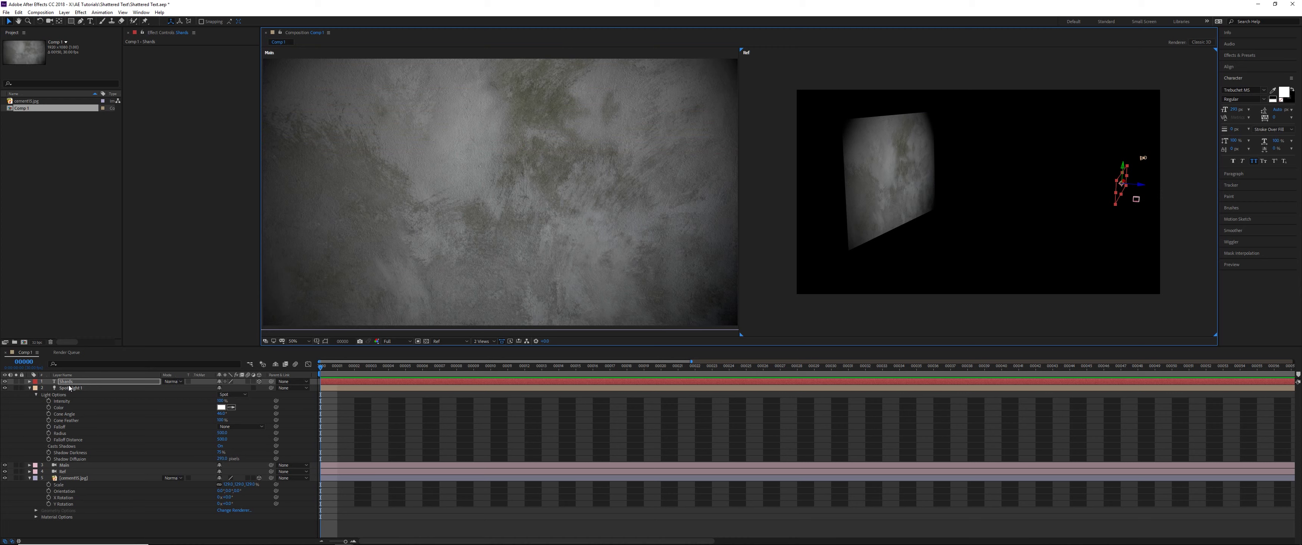
pyautogui.press('p')
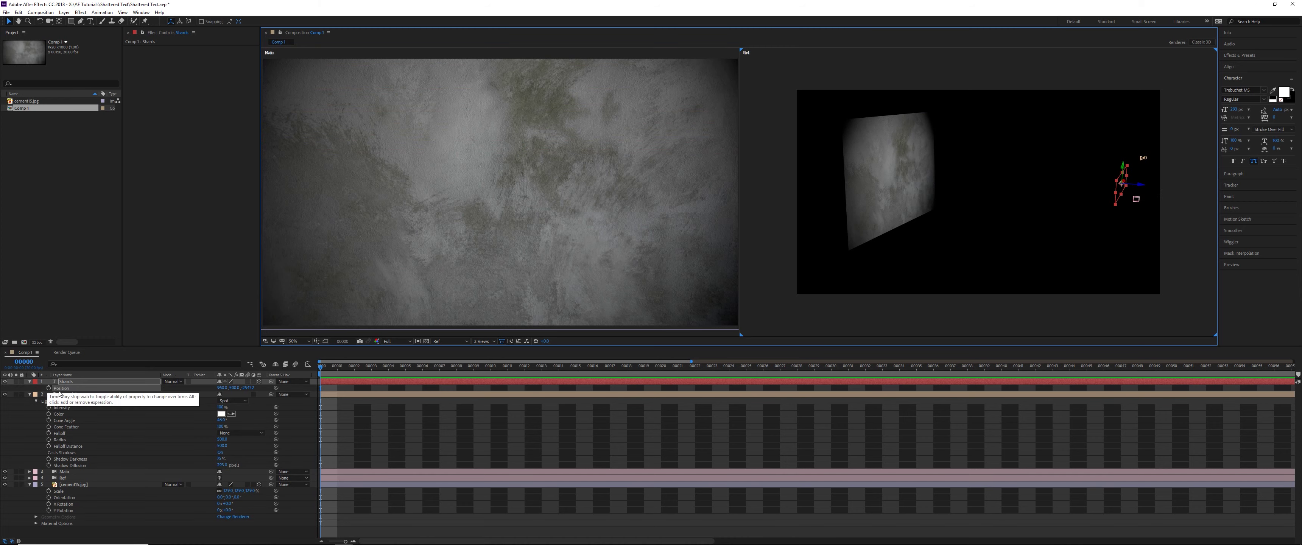
pyautogui.click(50, 388)
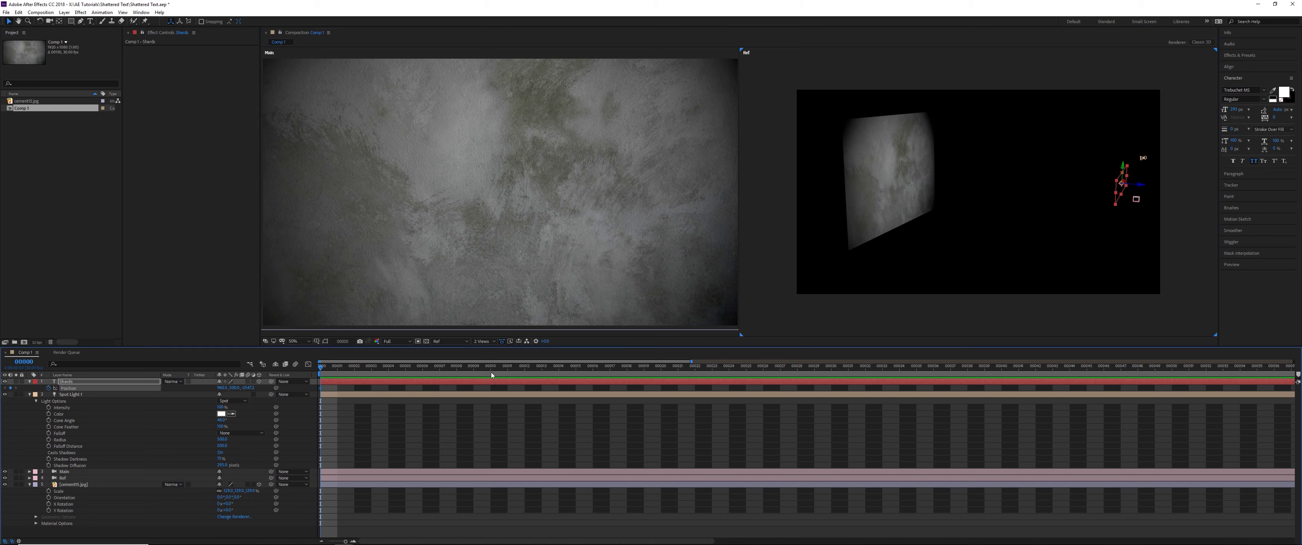
# At frame 60, set the SHARDS text's Z position to 0 so it lands on the cement plane
pyautogui.moveTo(484, 369); pyautogui.dragTo(710, 344)
pyautogui.press('-')
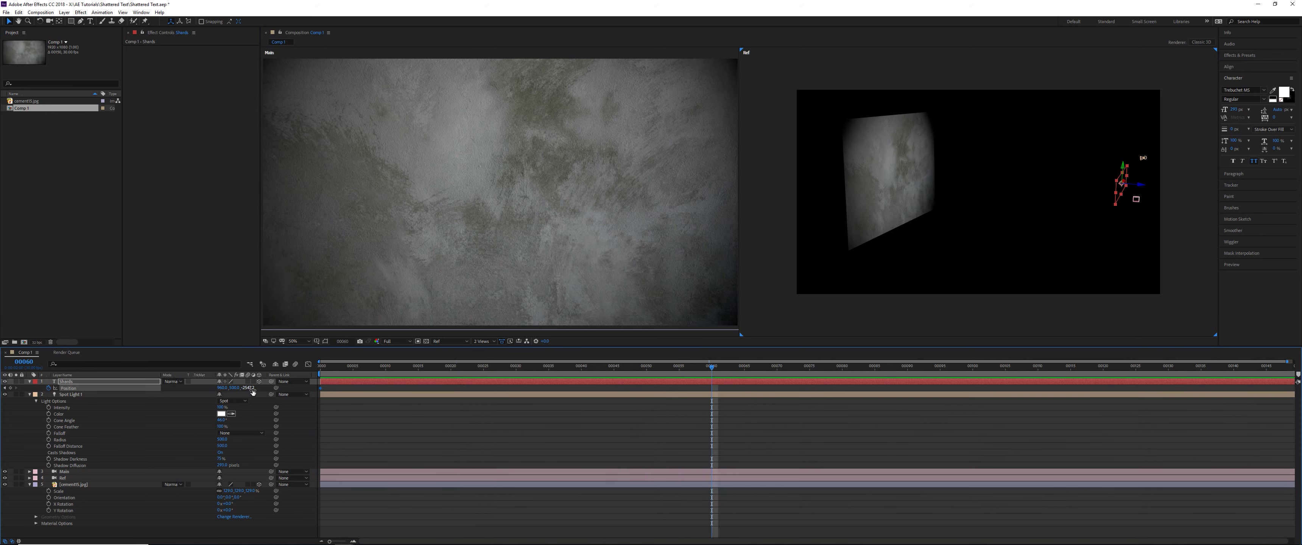
pyautogui.click(248, 388)
pyautogui.write('0')
pyautogui.press('Return')
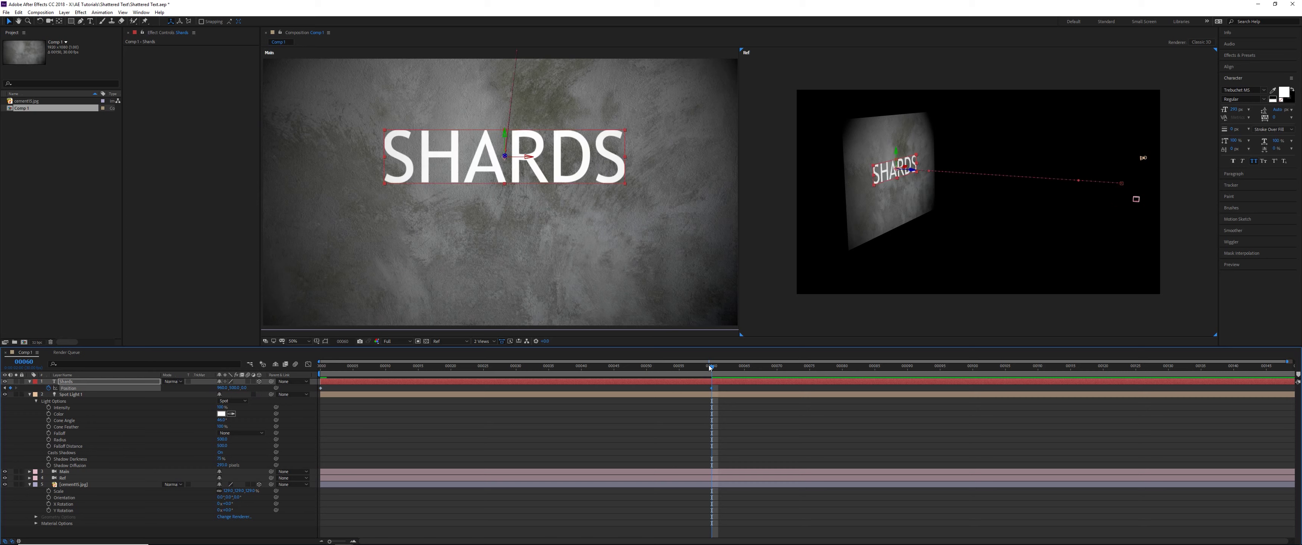
# In the Graph Editor, separate the text's Position dimensions and remove the X and Y keyframes, leaving only Z Position animated
pyautogui.click(309, 365)
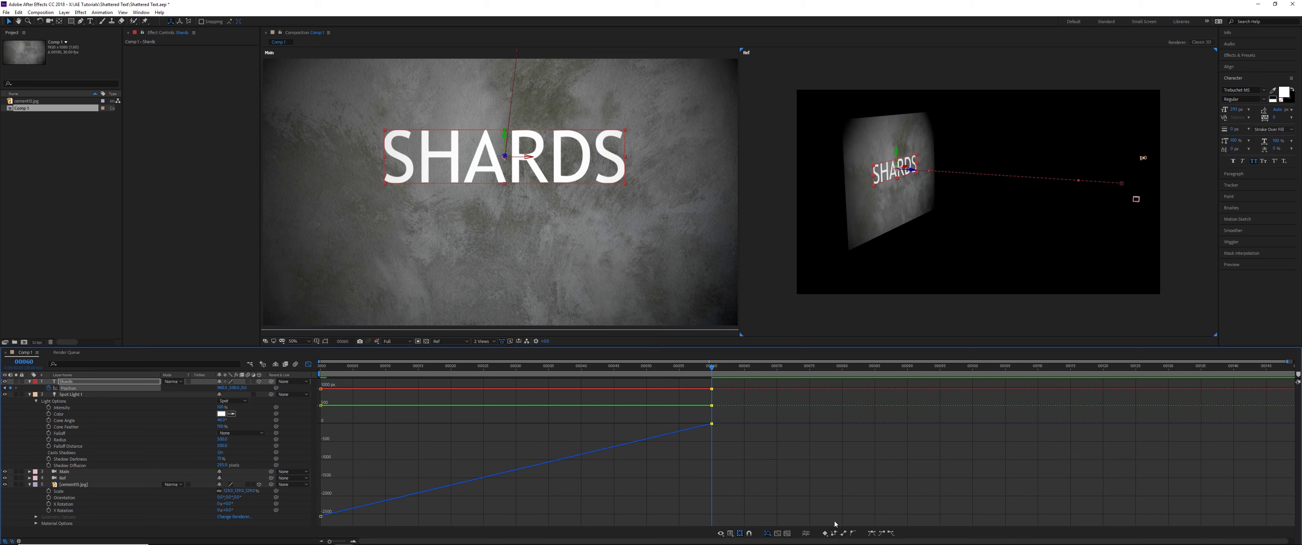
pyautogui.click(806, 535)
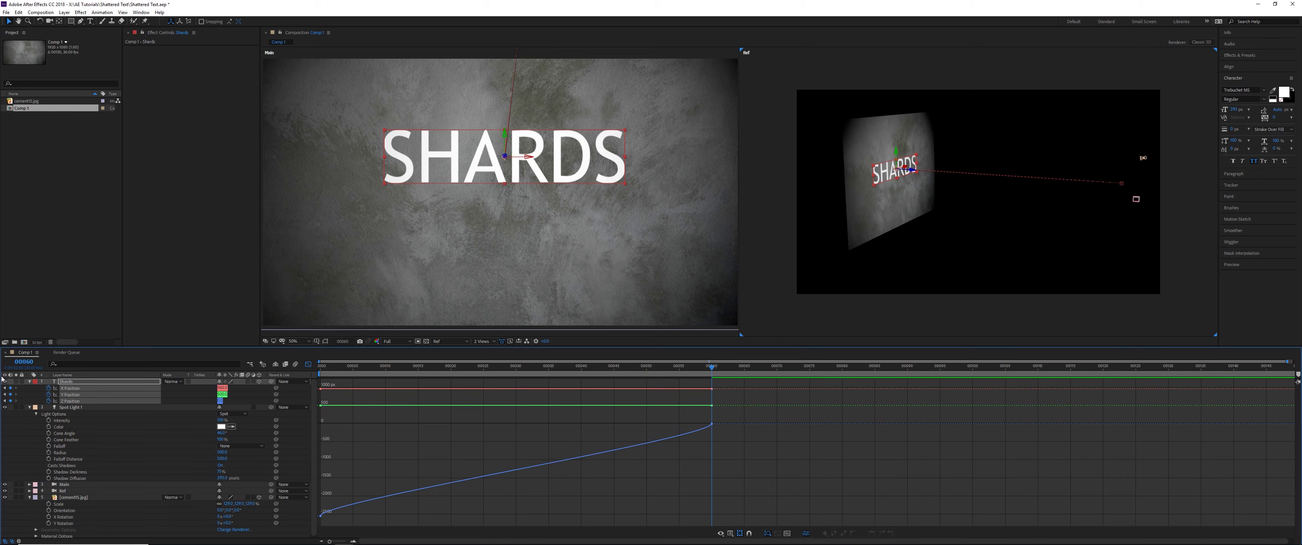
pyautogui.click(49, 389)
pyautogui.click(48, 395)
pyautogui.click(68, 401)
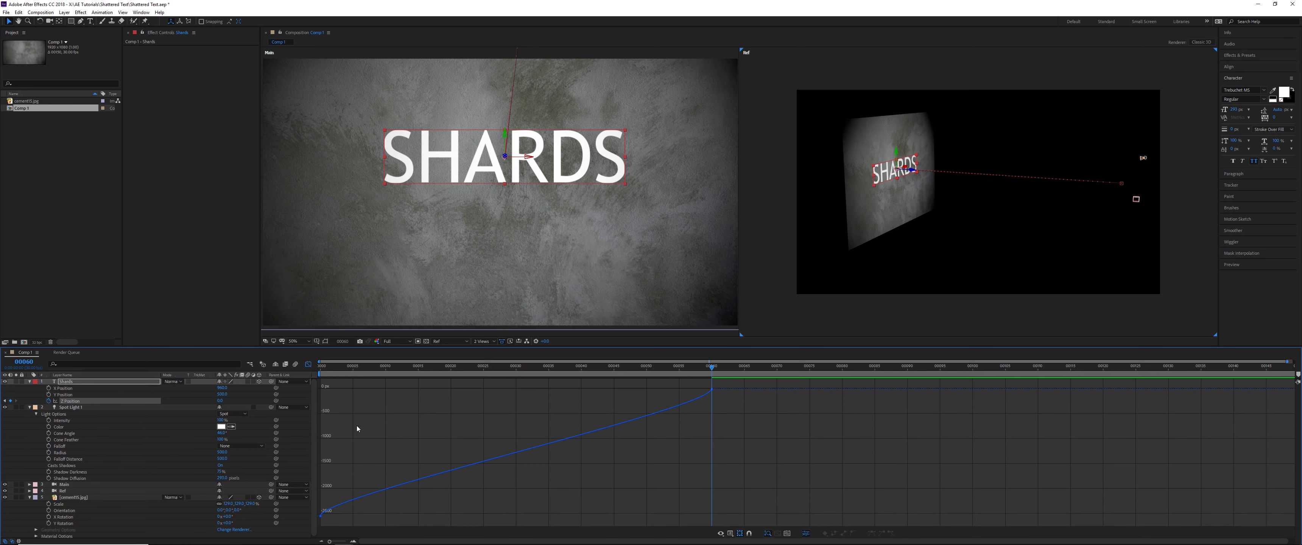
# Shape the Z Position curve with Bezier handles so the text starts slowly and accelerates steeply into the cement
pyautogui.moveTo(738, 398); pyautogui.dragTo(696, 379)
pyautogui.click(334, 518)
pyautogui.click(321, 517)
pyautogui.click(844, 533)
pyautogui.moveTo(710, 413); pyautogui.dragTo(710, 488)
pyautogui.click(321, 517)
pyautogui.click(871, 533)
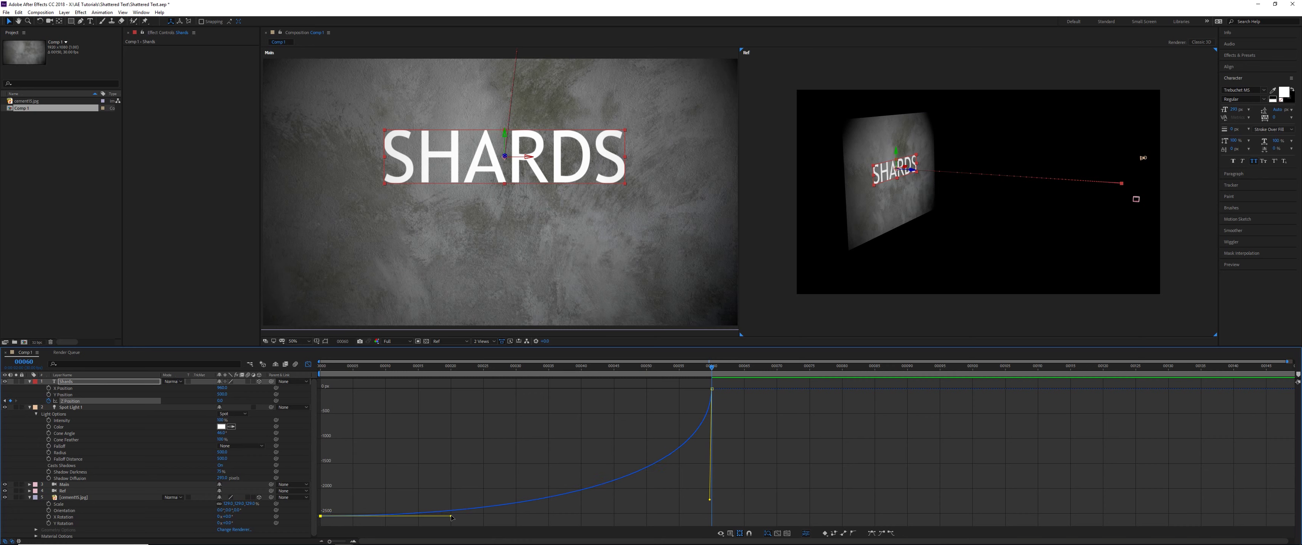
pyautogui.moveTo(452, 515); pyautogui.dragTo(457, 503)
pyautogui.moveTo(710, 501); pyautogui.dragTo(709, 486)
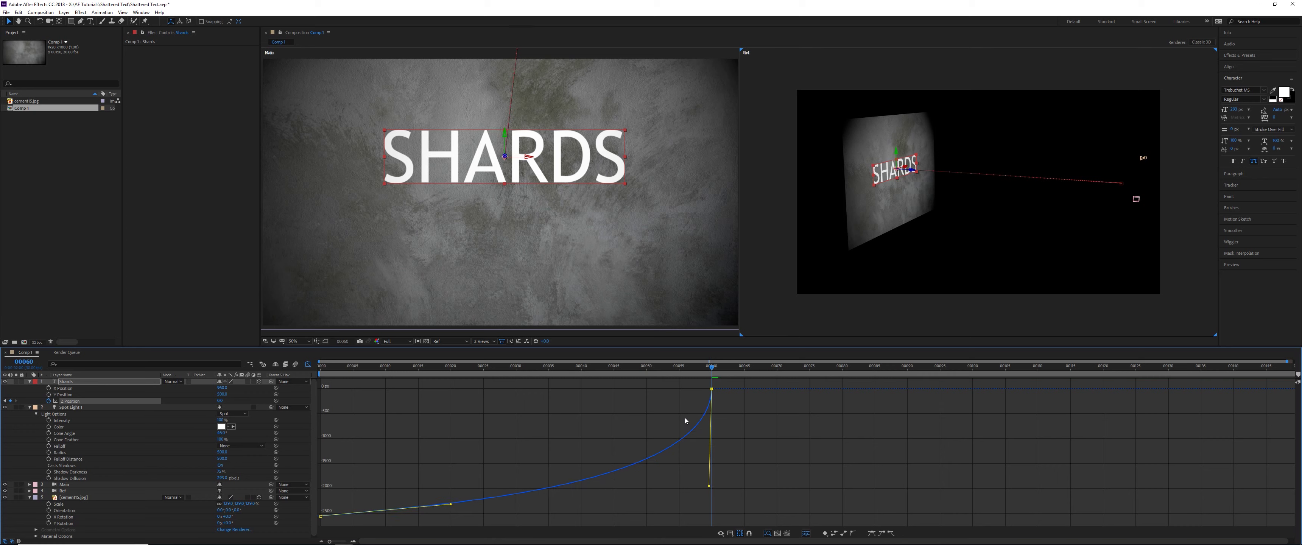
# Play the animation from the first frame to examine how the SHARDS text flies into the cement
pyautogui.press('space')
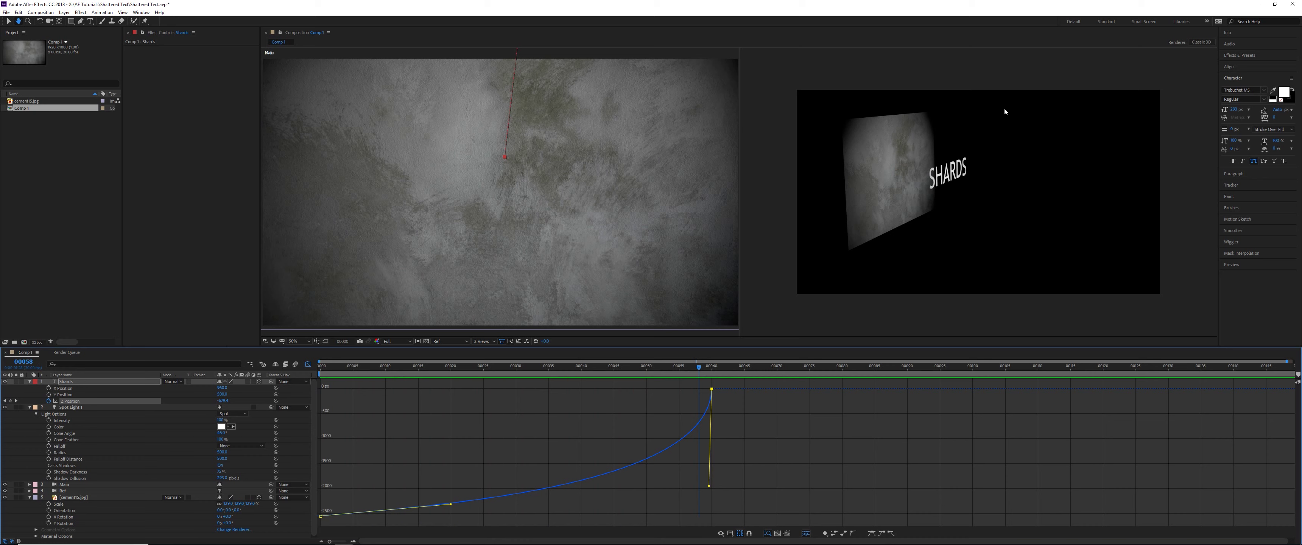
pyautogui.press('space')
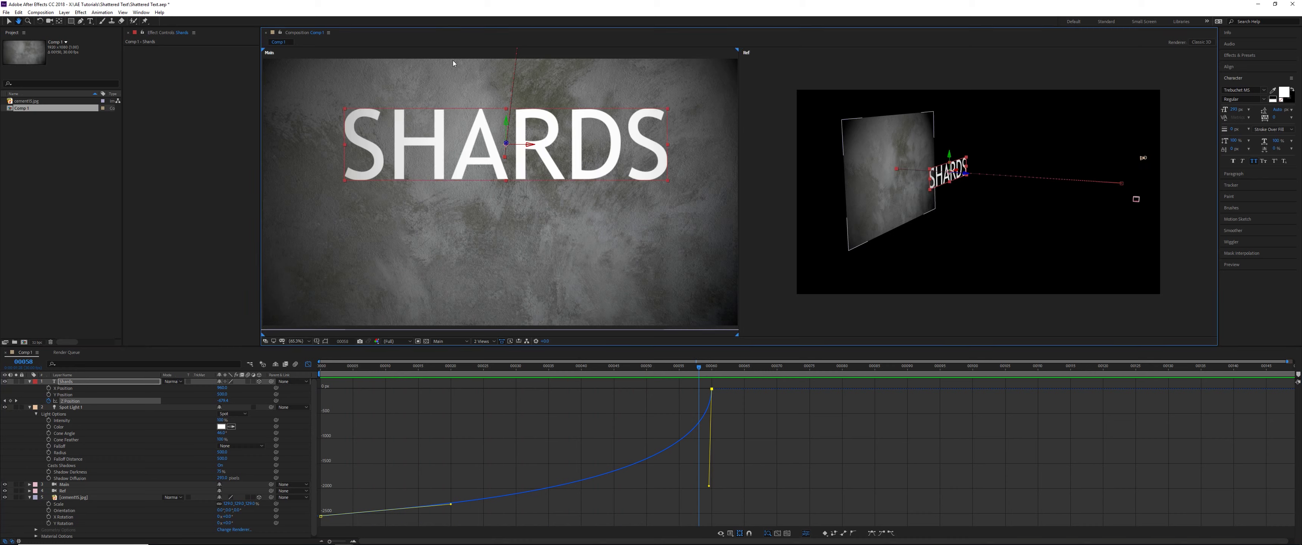
pyautogui.press('Home')
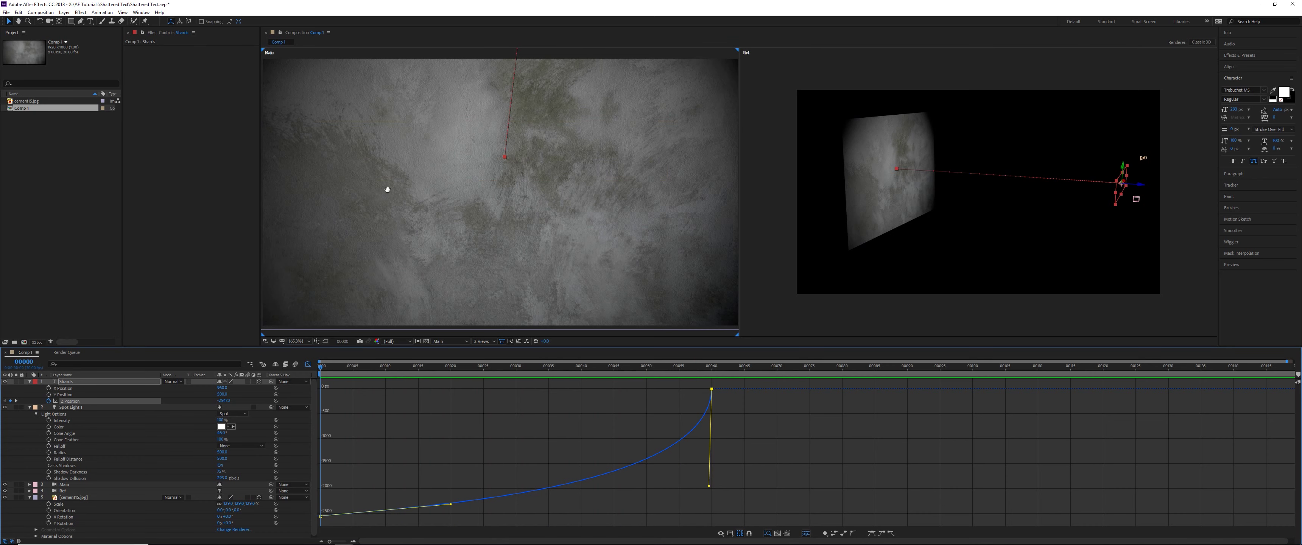
pyautogui.press('space')
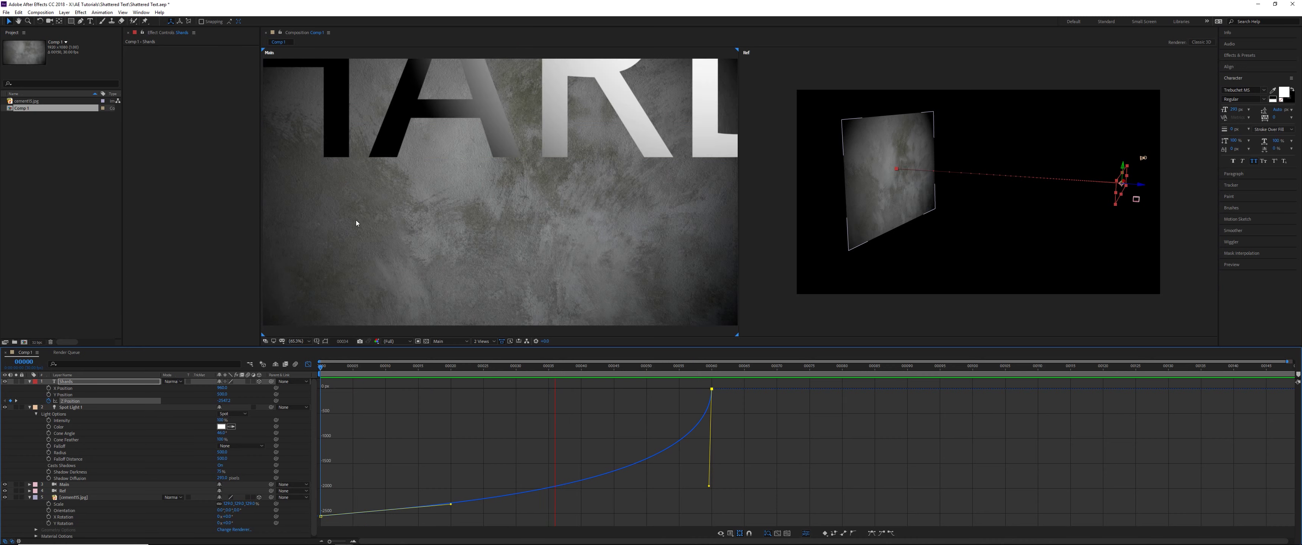
pyautogui.press('space')
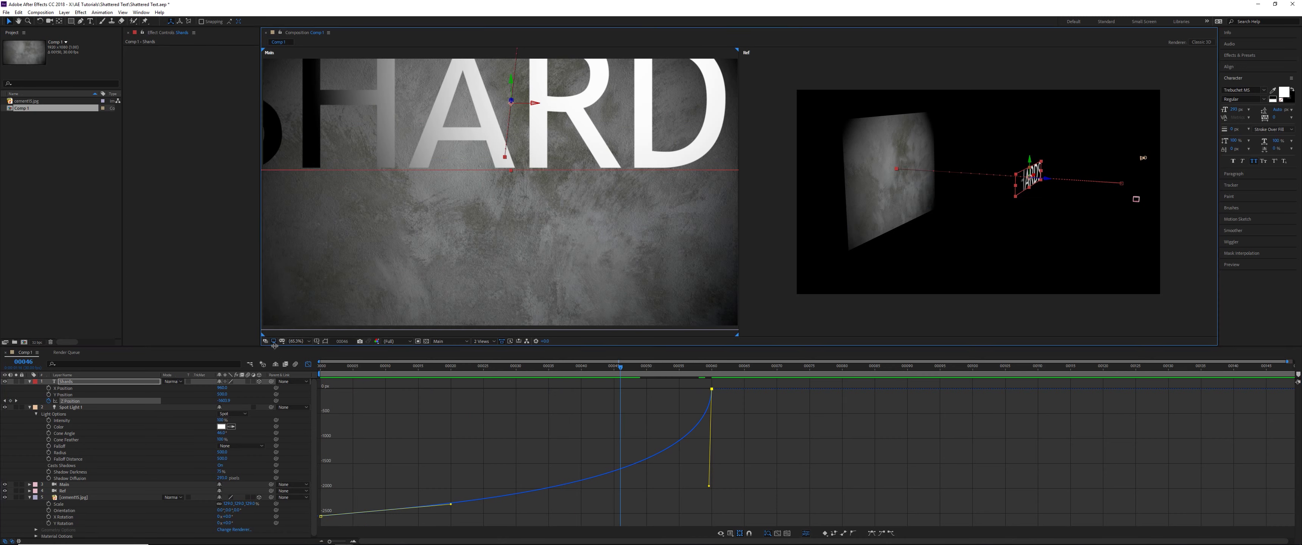
pyautogui.press('space')
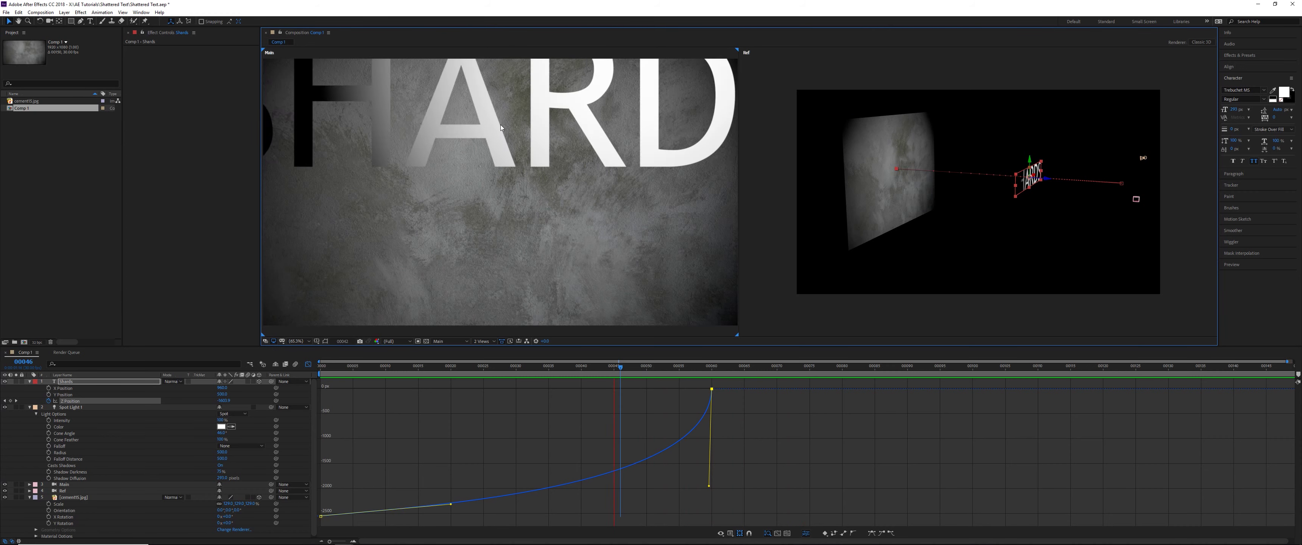
pyautogui.press('space')
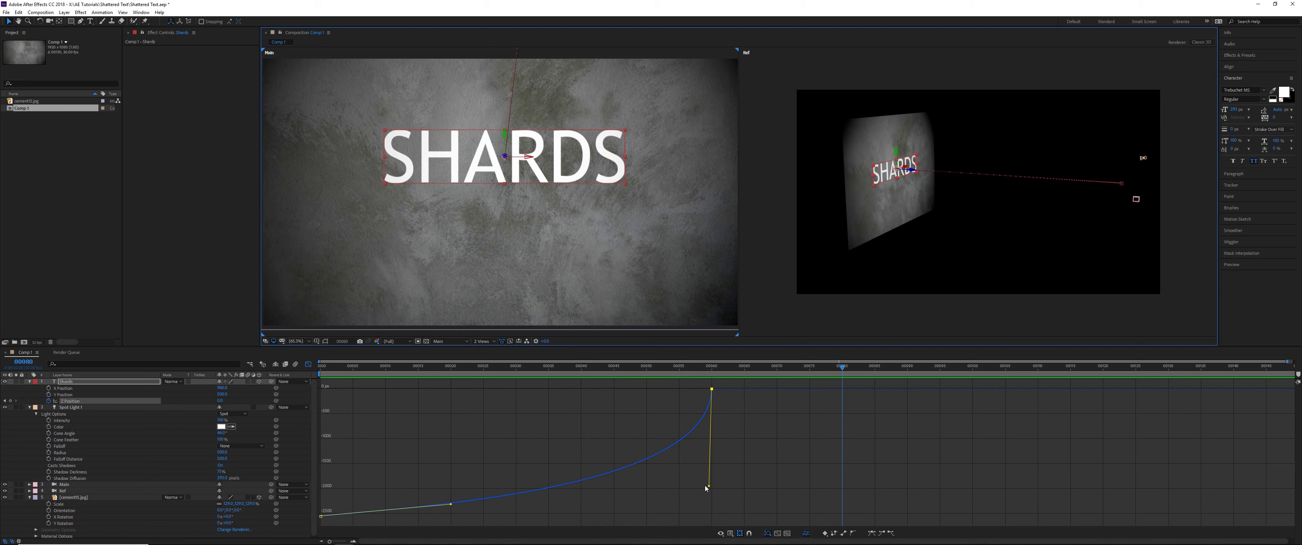
# Soften the steep end of the Z Position curve, flatten its start handle, and review the motion up to frame 49
pyautogui.moveTo(709, 488); pyautogui.dragTo(653, 503)
pyautogui.press('pagedown')
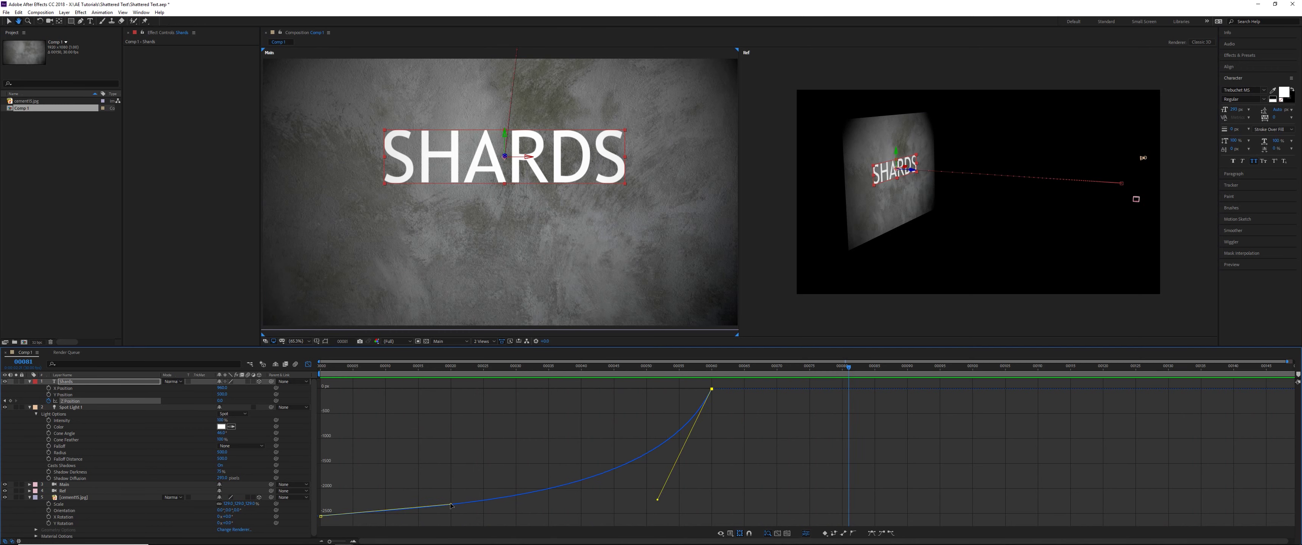
pyautogui.click(451, 505)
pyautogui.press('space')
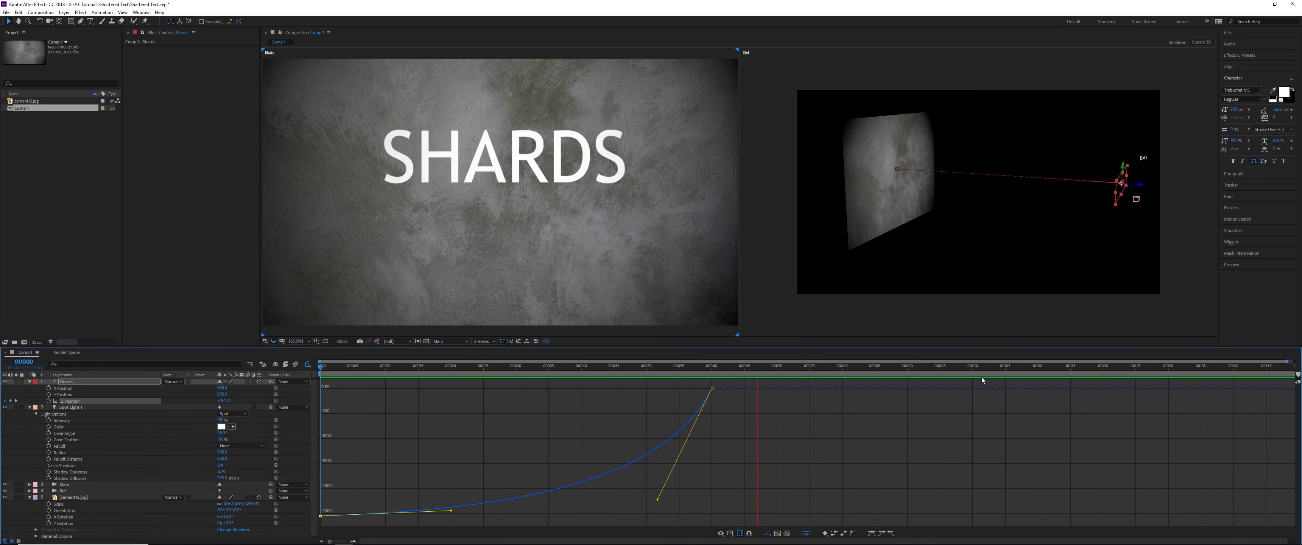
pyautogui.press('space')
pyautogui.moveTo(710, 368)
pyautogui.mouseDown()
pyautogui.moveTo(726, 373)
pyautogui.moveTo(714, 376)
pyautogui.mouseUp()
pyautogui.moveTo(574, 366); pyautogui.dragTo(607, 370)
pyautogui.click(641, 369)
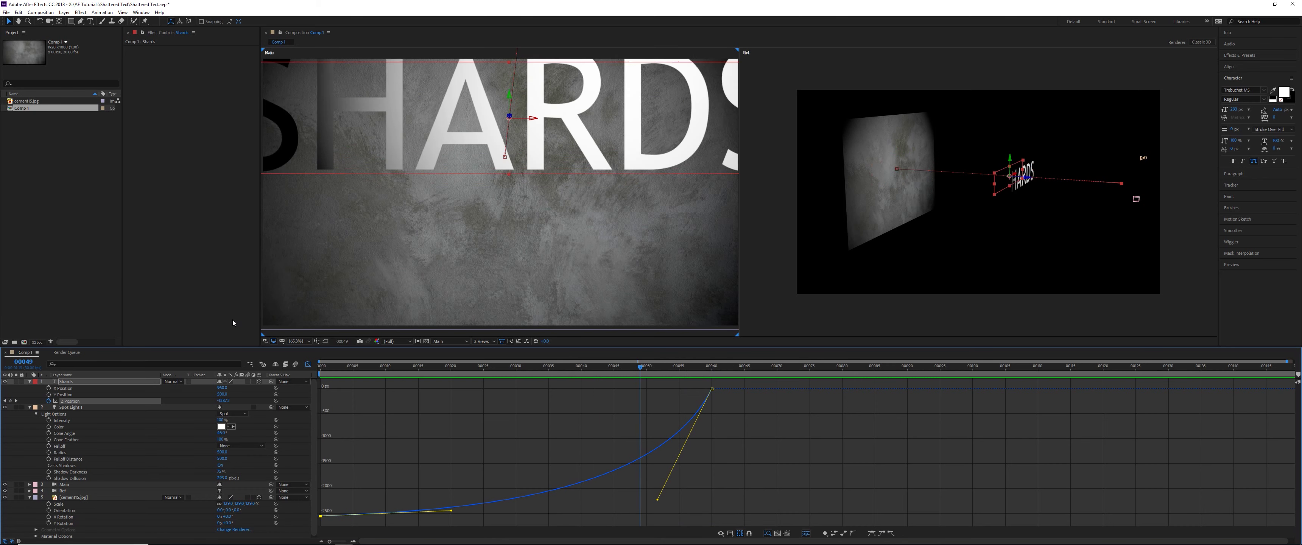
# Turn on Casts Shadows in the Shards text layer's material options
pyautogui.click(107, 382)
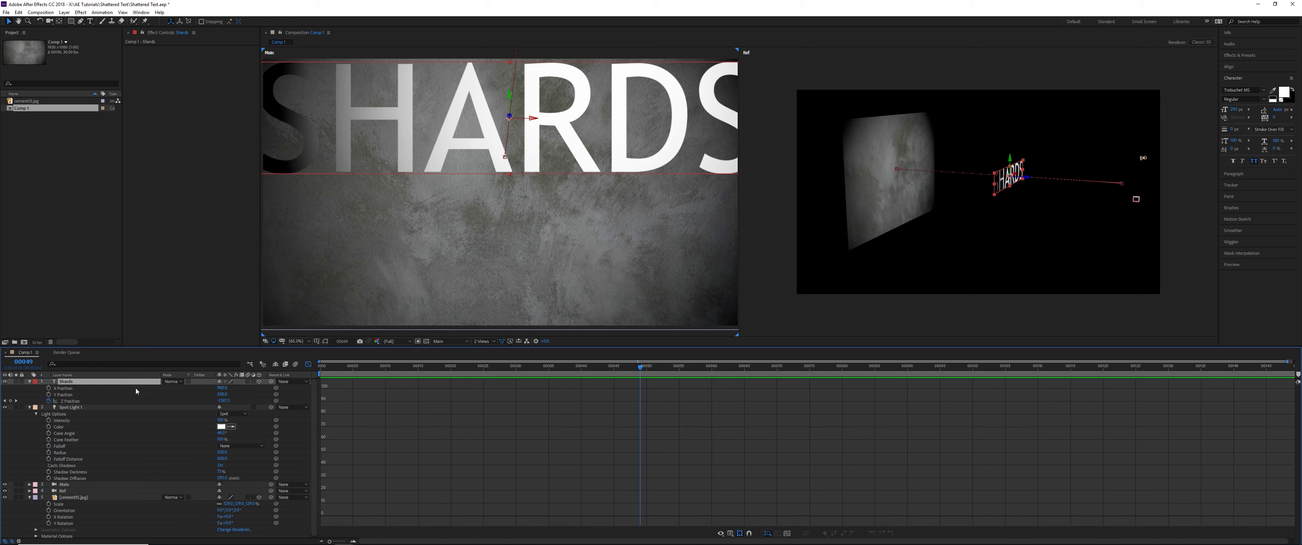
pyautogui.press('a')
pyautogui.press('a')
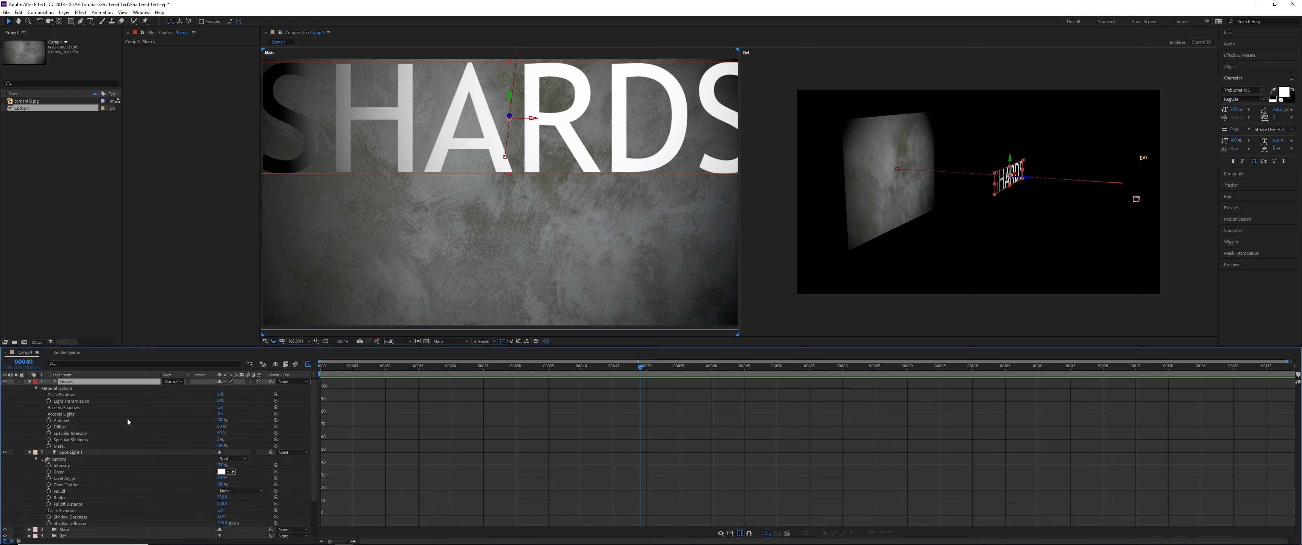
pyautogui.click(221, 394)
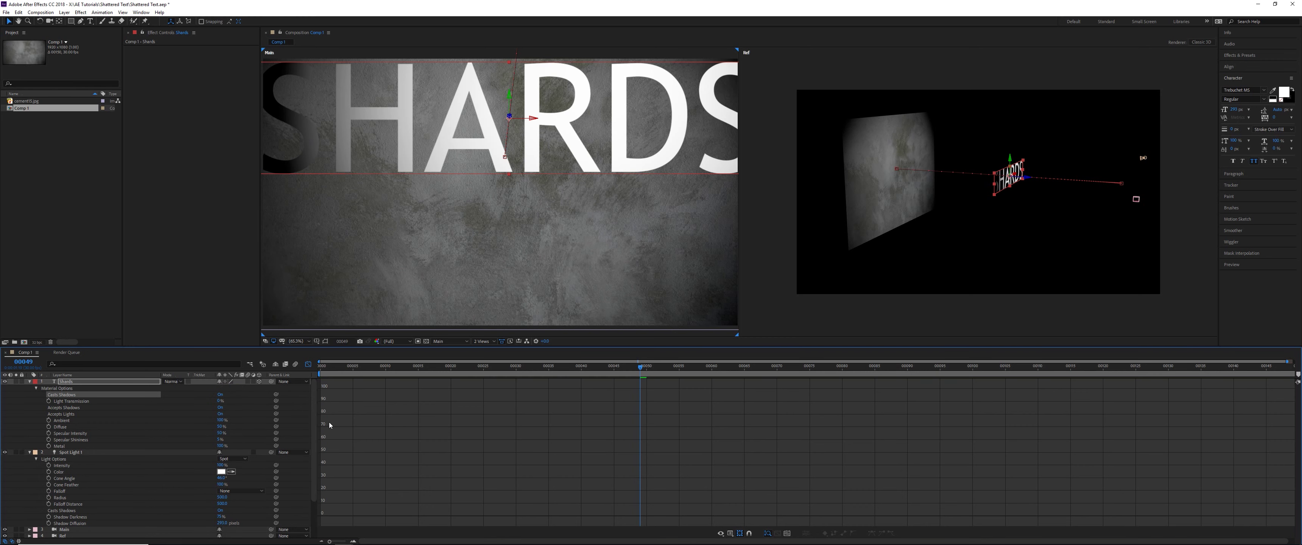
# Reveal the cement background layer's material options and check its shadow and light settings
pyautogui.scroll(-2, 136, 473)
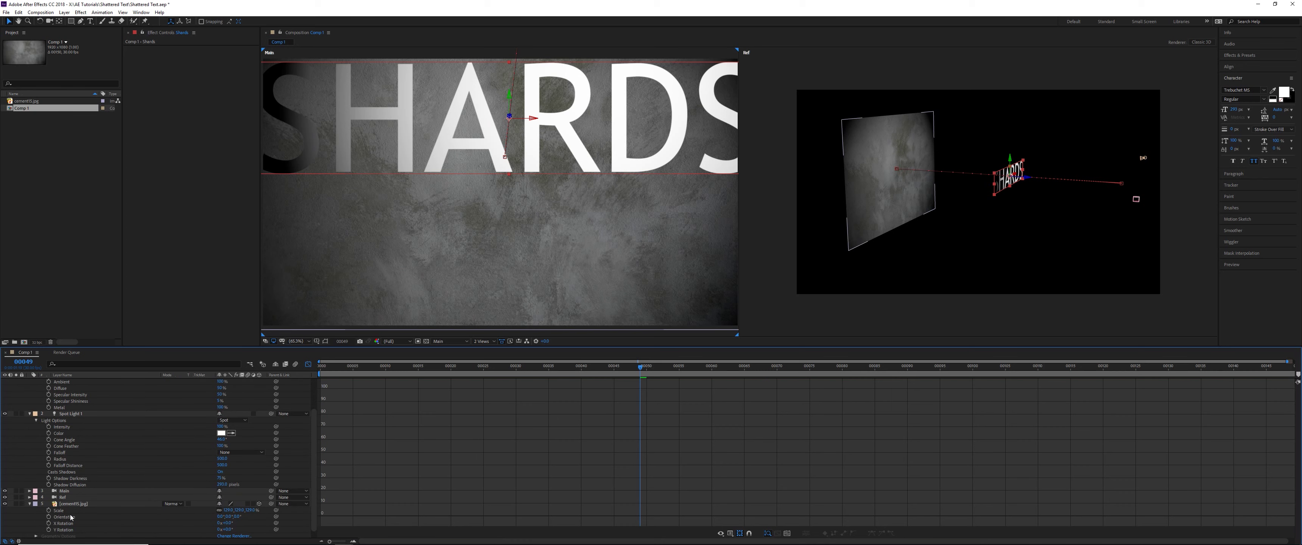
pyautogui.click(96, 505)
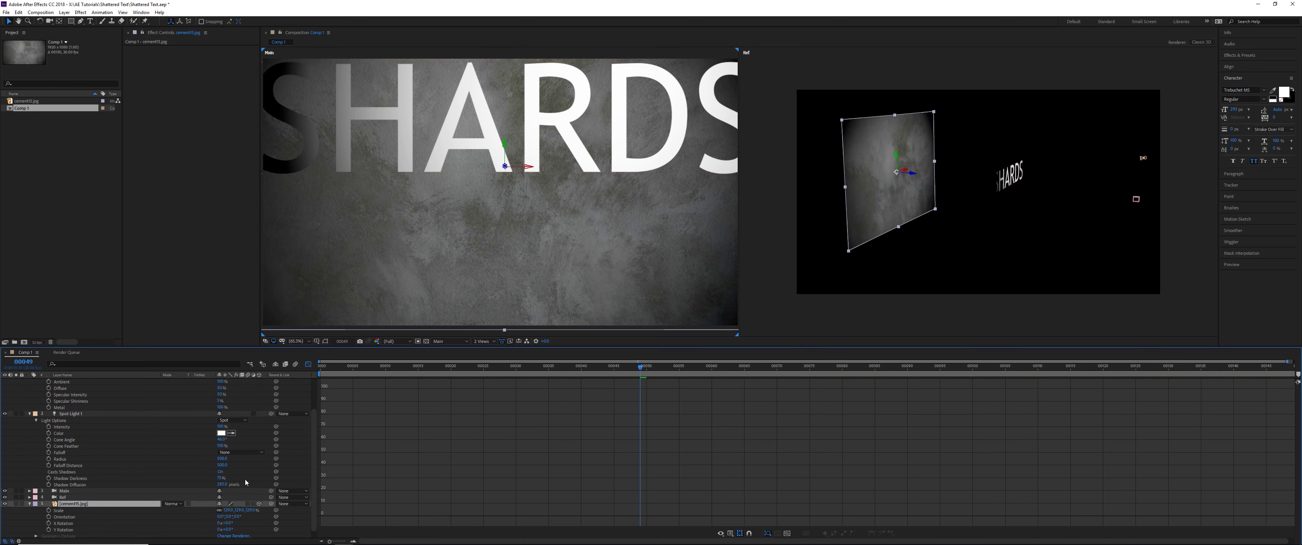
pyautogui.press('a')
pyautogui.press('a')
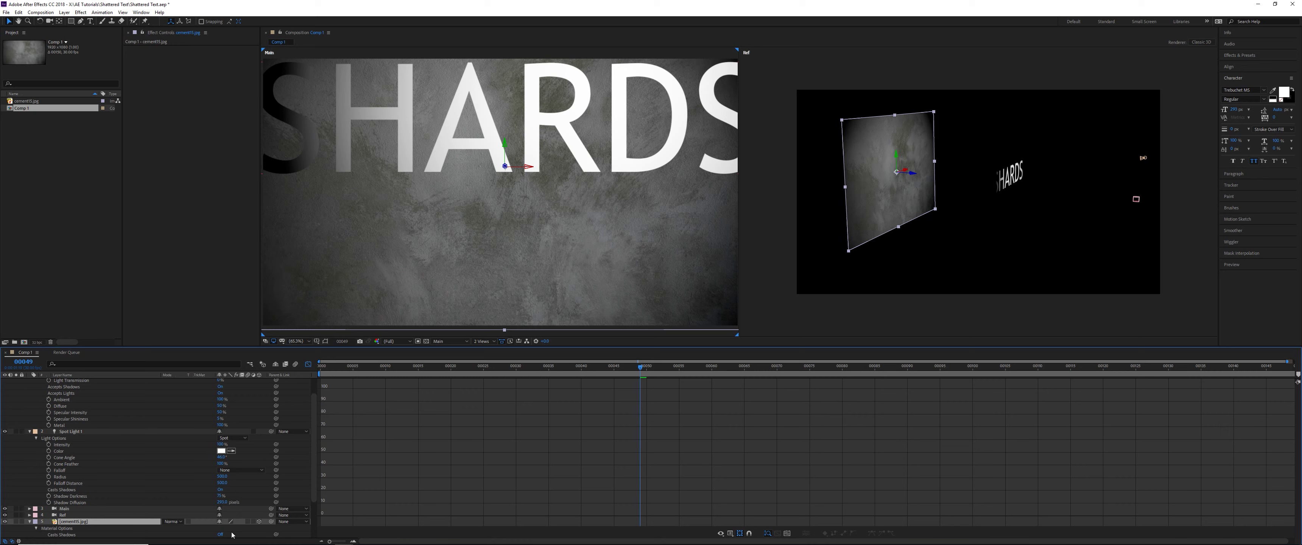
pyautogui.scroll(-3, 101, 521)
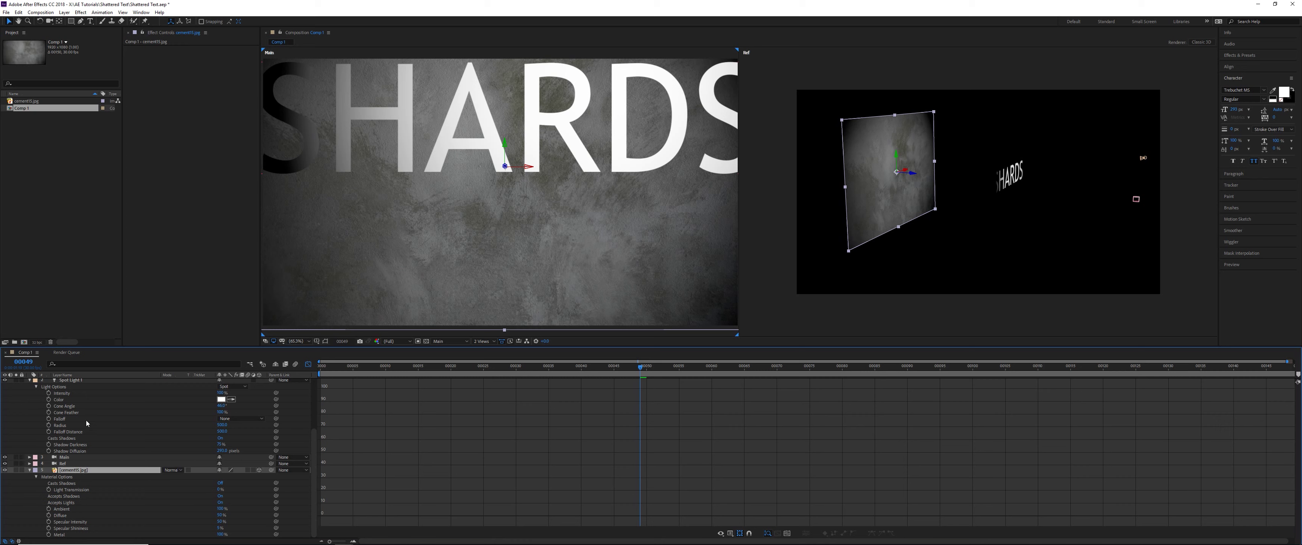
# Set the spot light's Shadow Diffusion to 0 and move to frame 54 to check the text's shadow on the cement
pyautogui.click(86, 380)
pyautogui.doubleClick(86, 381)
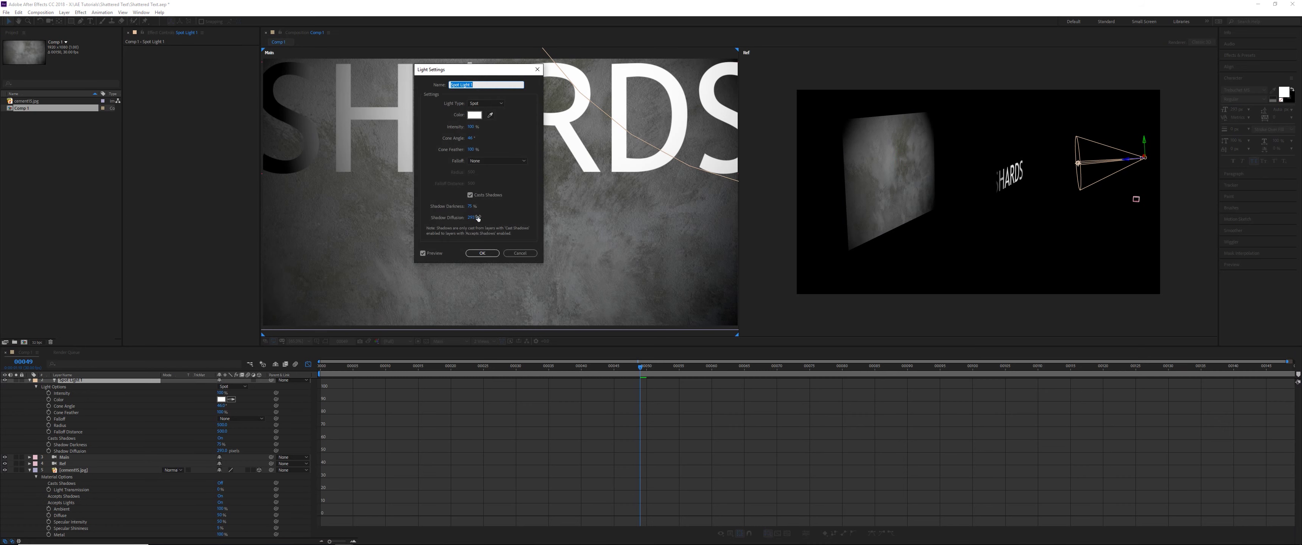
pyautogui.click(445, 218)
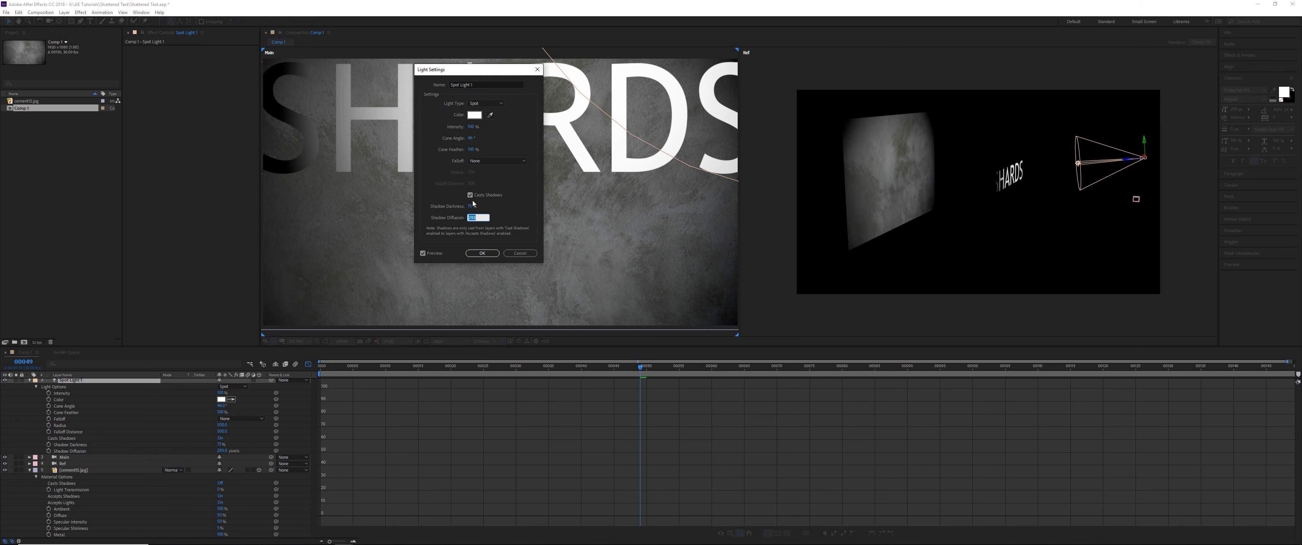
pyautogui.write('0')
pyautogui.press('Return')
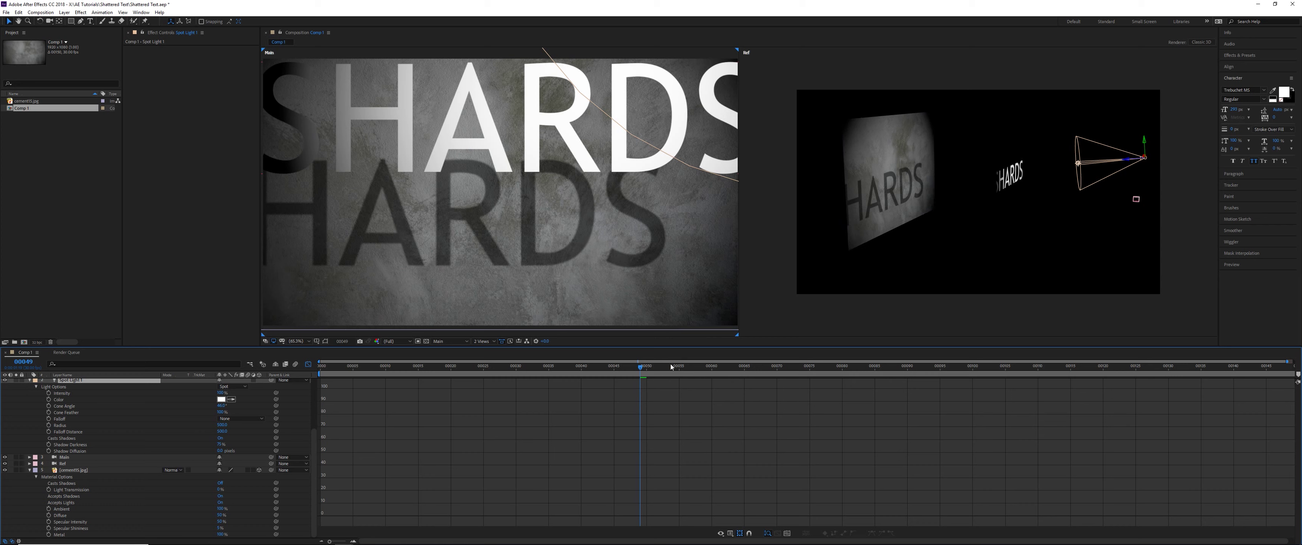
pyautogui.moveTo(682, 372)
pyautogui.mouseDown()
pyautogui.moveTo(764, 366)
pyautogui.moveTo(652, 367)
pyautogui.moveTo(673, 367)
pyautogui.mouseUp()
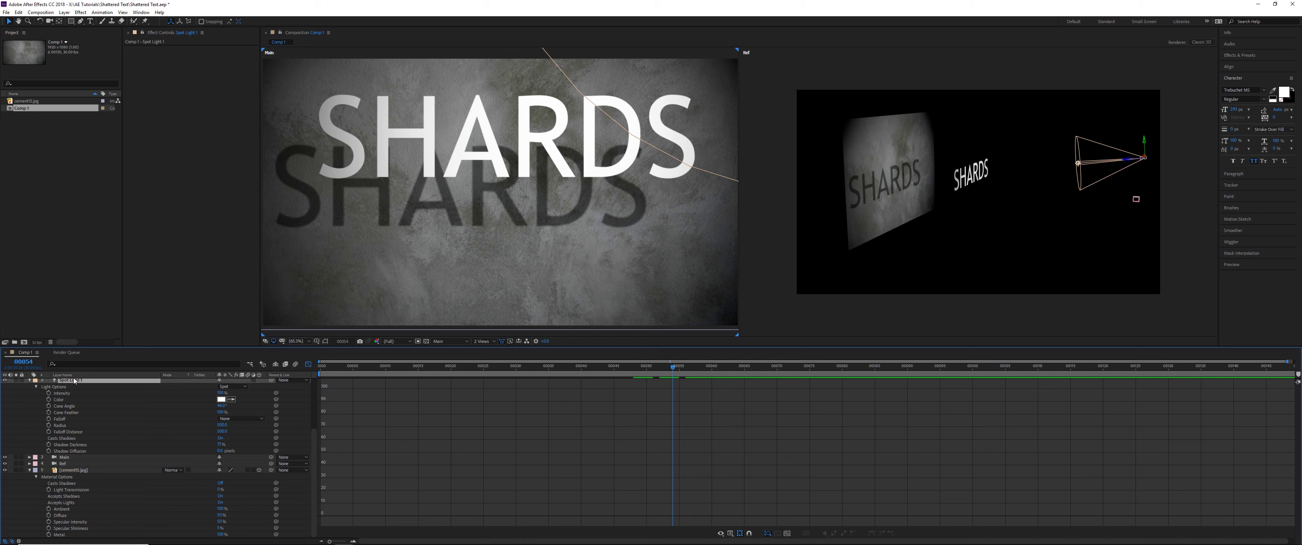
# Aim the spot light's point of interest so its beam is centred on the SHARDS text and the cement behind it
pyautogui.press('c')
pyautogui.moveTo(801, 256); pyautogui.dragTo(945, 262)
pyautogui.press('v')
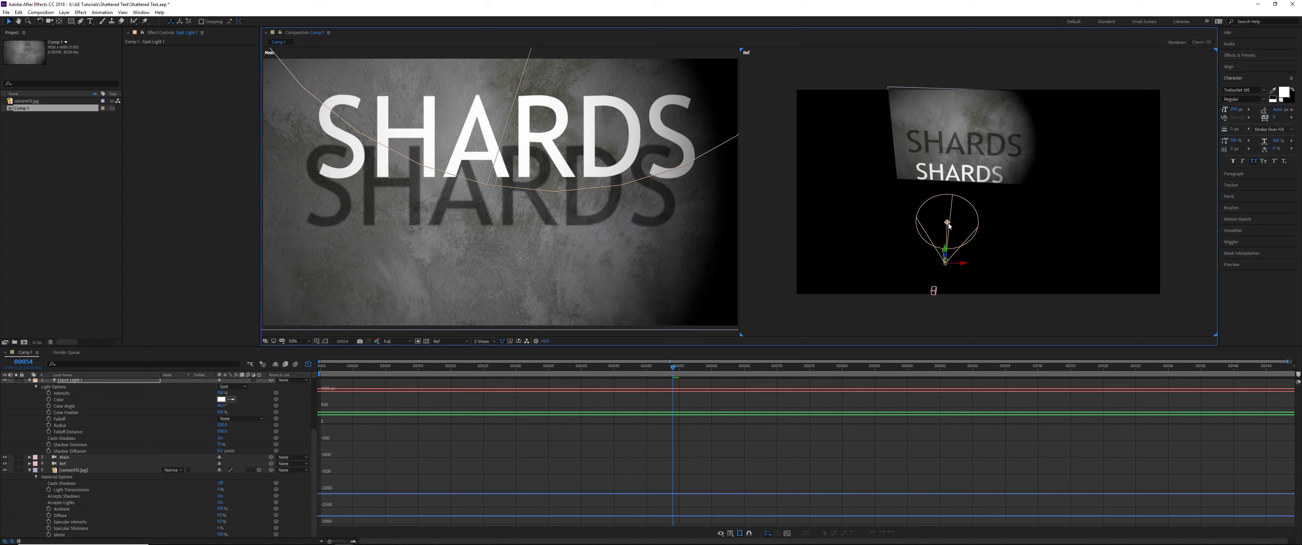
pyautogui.moveTo(950, 224); pyautogui.dragTo(951, 221)
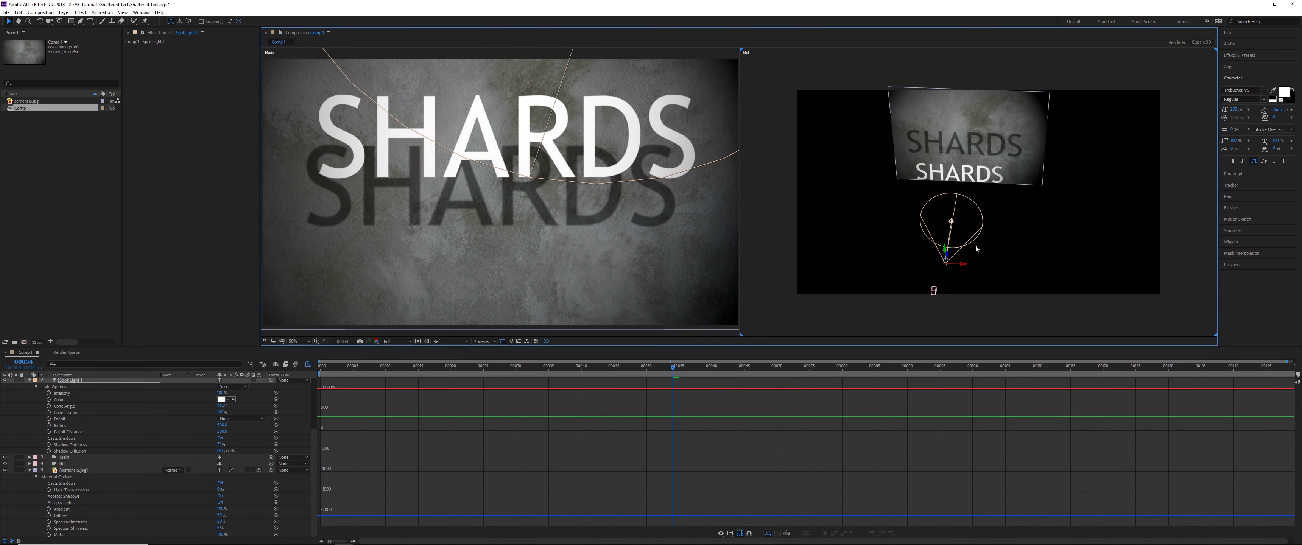
# Adjust the spot light's Shadow Diffusion to give the text's shadow a slightly soft edge
pyautogui.doubleClick(70, 381)
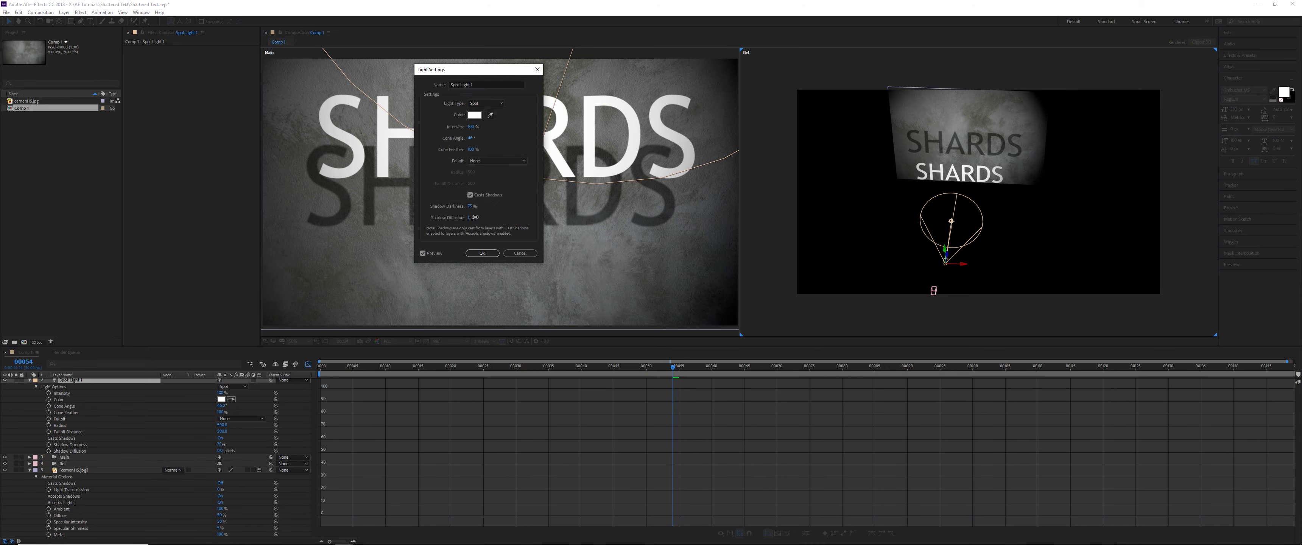
pyautogui.click(471, 217)
pyautogui.write('26')
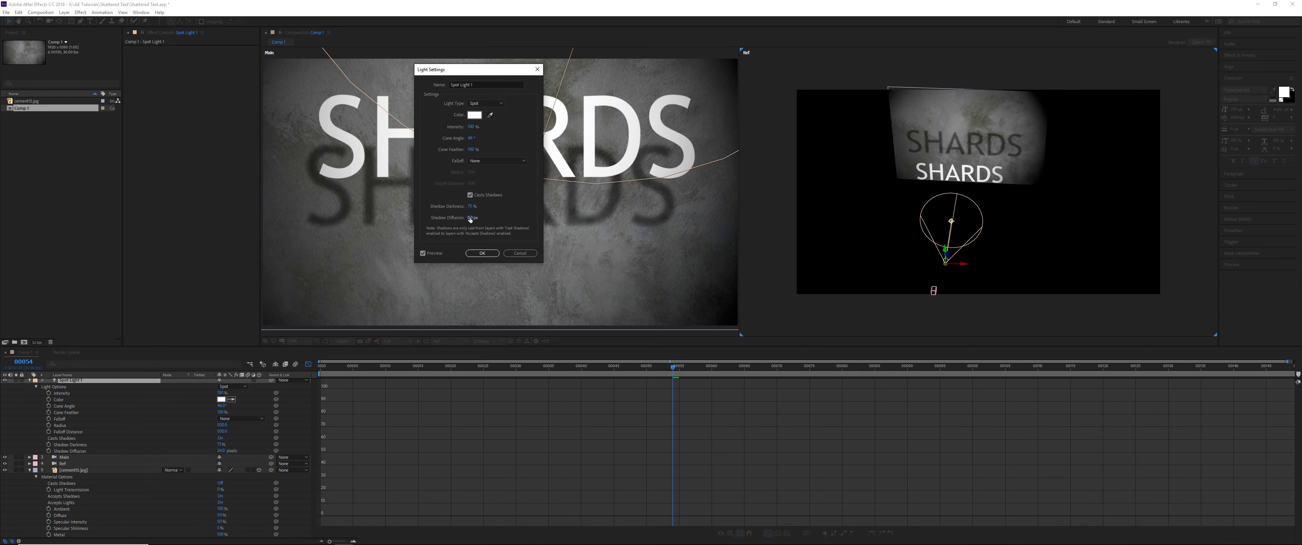
pyautogui.moveTo(482, 220); pyautogui.dragTo(481, 218)
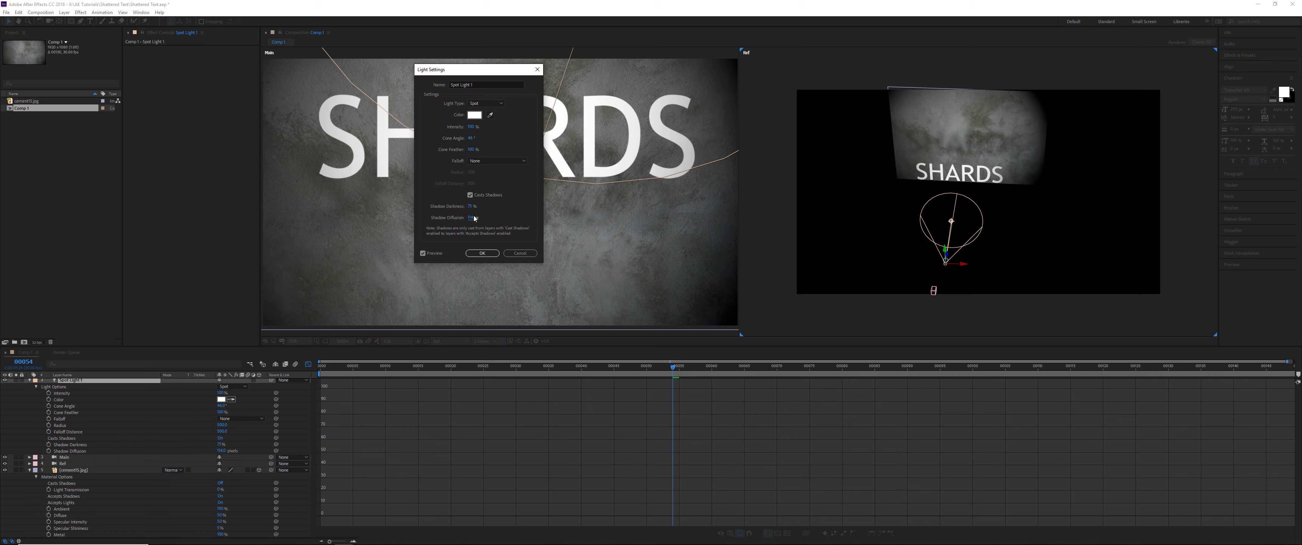
pyautogui.click(473, 216)
pyautogui.press('Return')
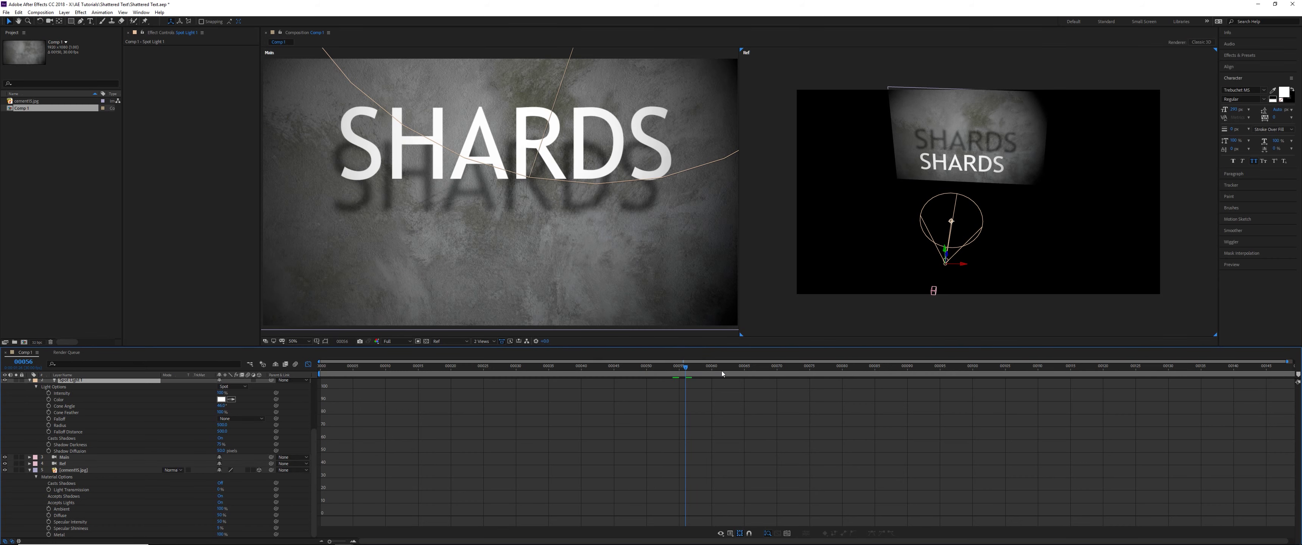
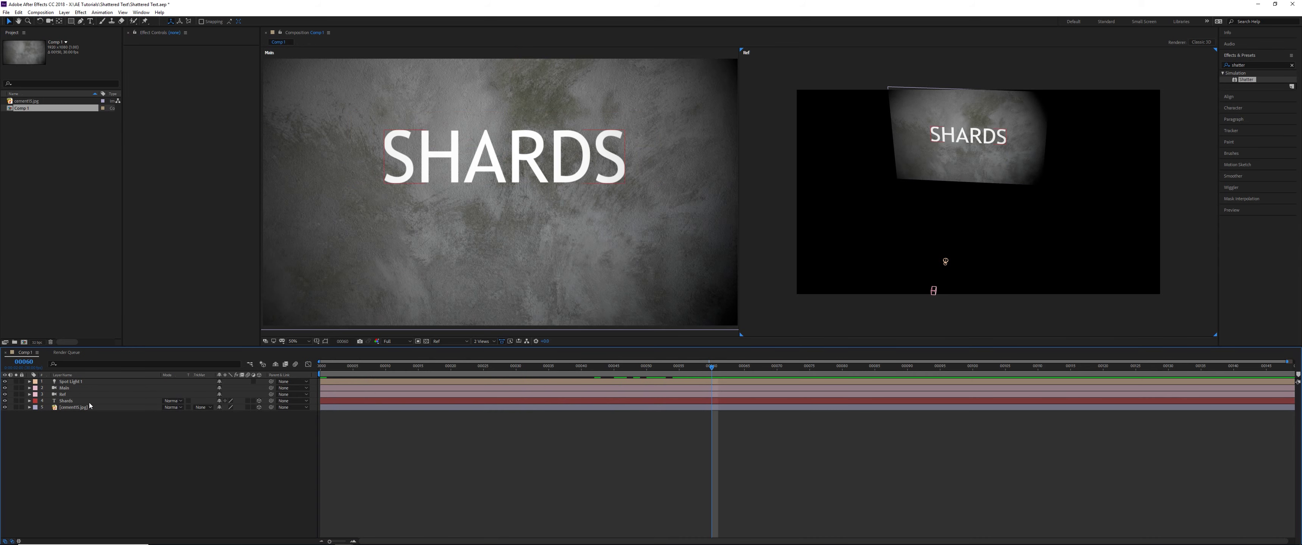
# Duplicate the Shards text layer and rename the copy "Shards (Shattered)"
pyautogui.click(90, 402)
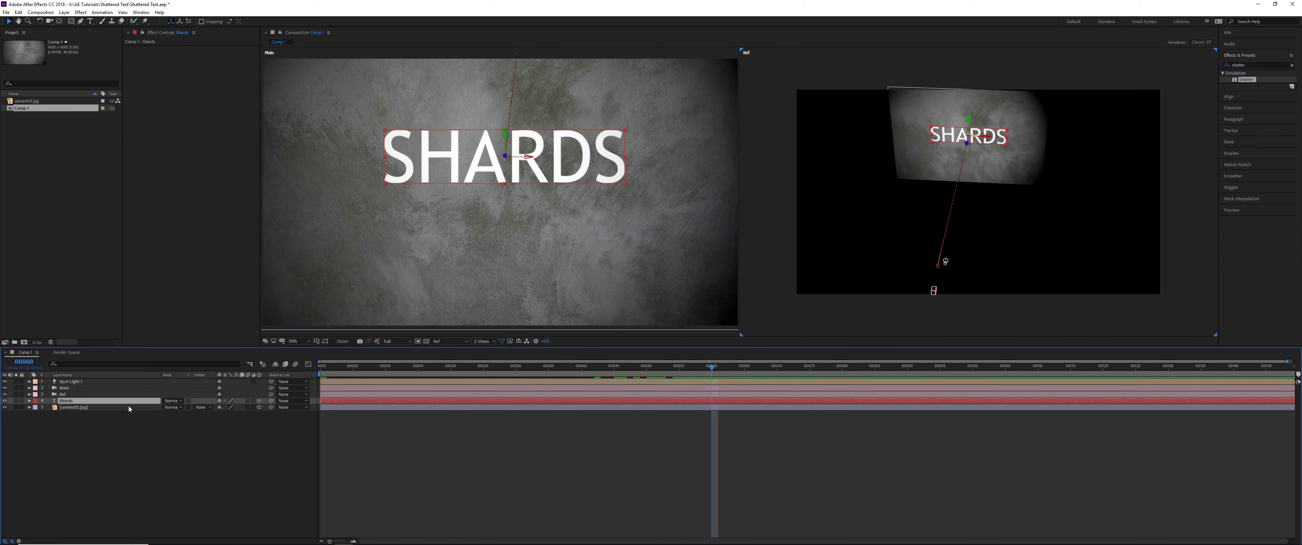
pyautogui.hotkey('ctrl', 'd')
pyautogui.press('Return')
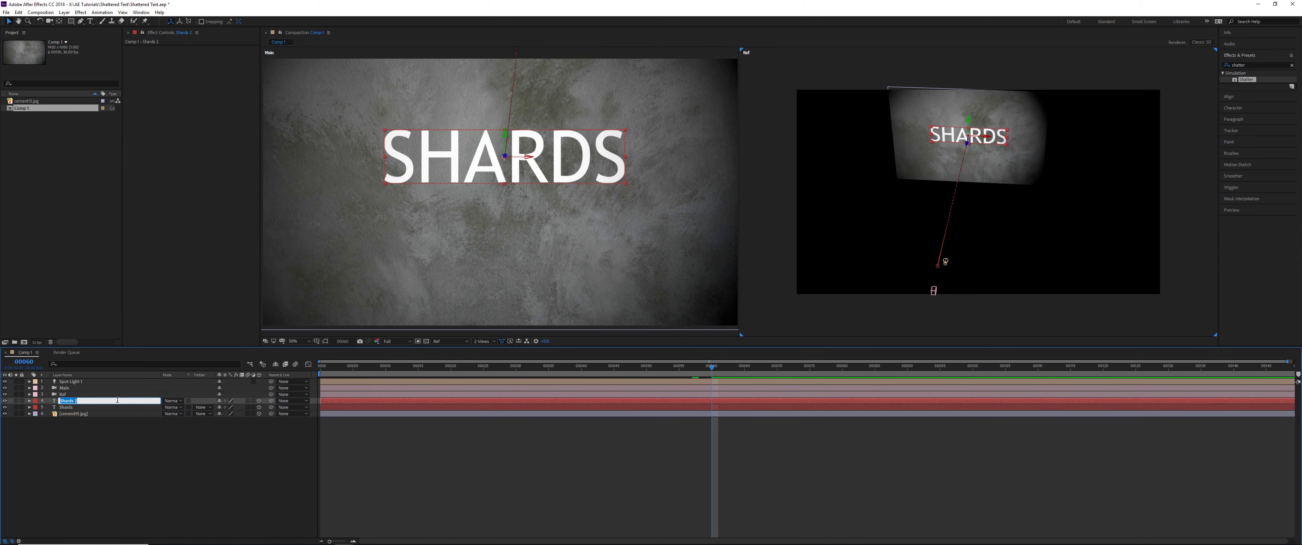
pyautogui.click(118, 400)
pyautogui.write('(Shattered)')
pyautogui.press('Return')
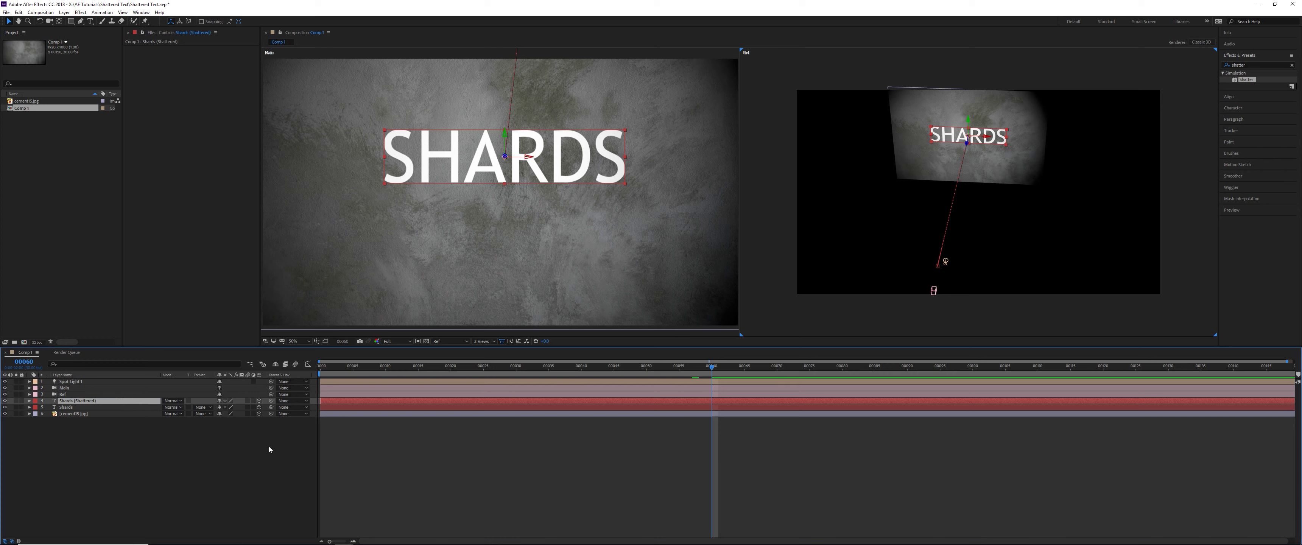
# Remove the Z Position keyframes from Shards (Shattered) and hide the original Shards layer
pyautogui.press('u')
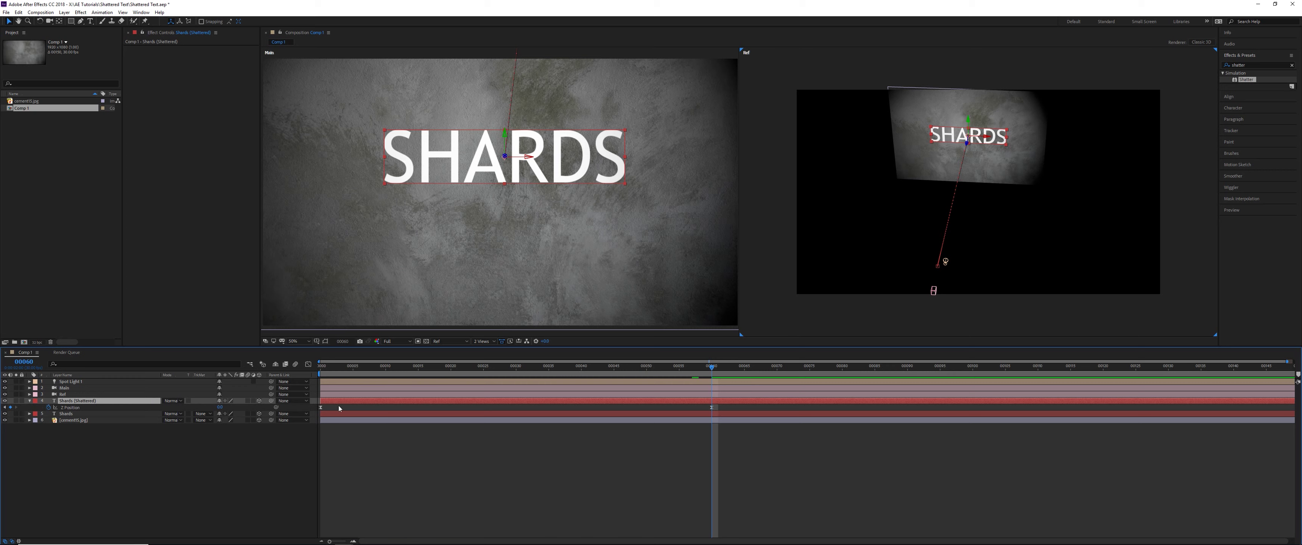
pyautogui.click(48, 408)
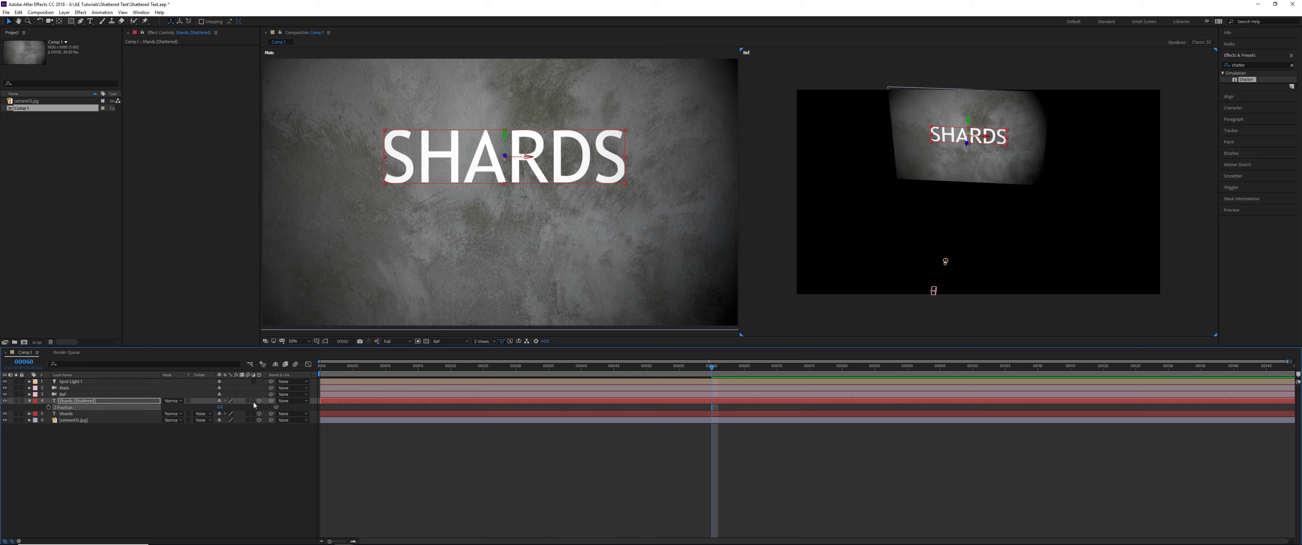
pyautogui.press('space')
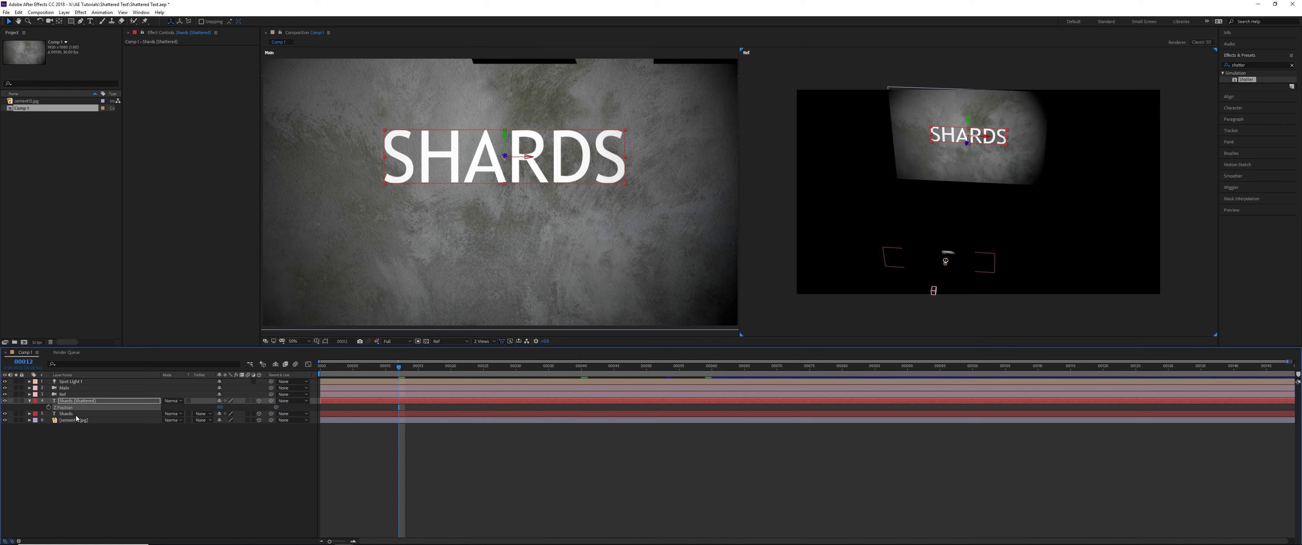
pyautogui.click(5, 414)
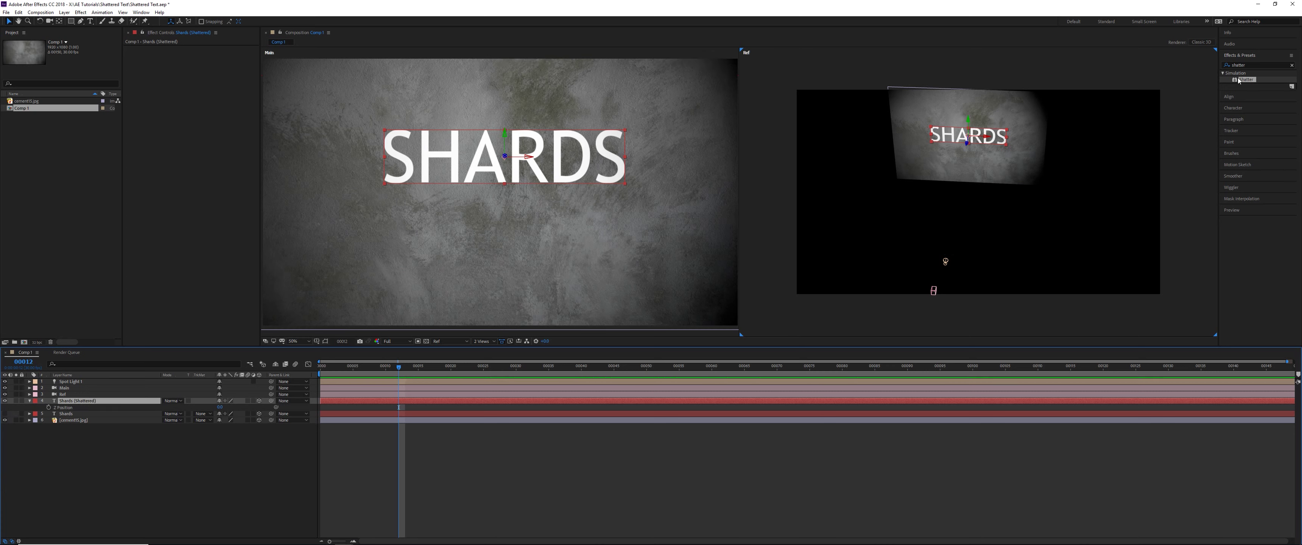
# Apply the Shatter effect to Shards (Shattered), set its View to Rendered, and step through the first frames
pyautogui.moveTo(1250, 80); pyautogui.dragTo(218, 155)
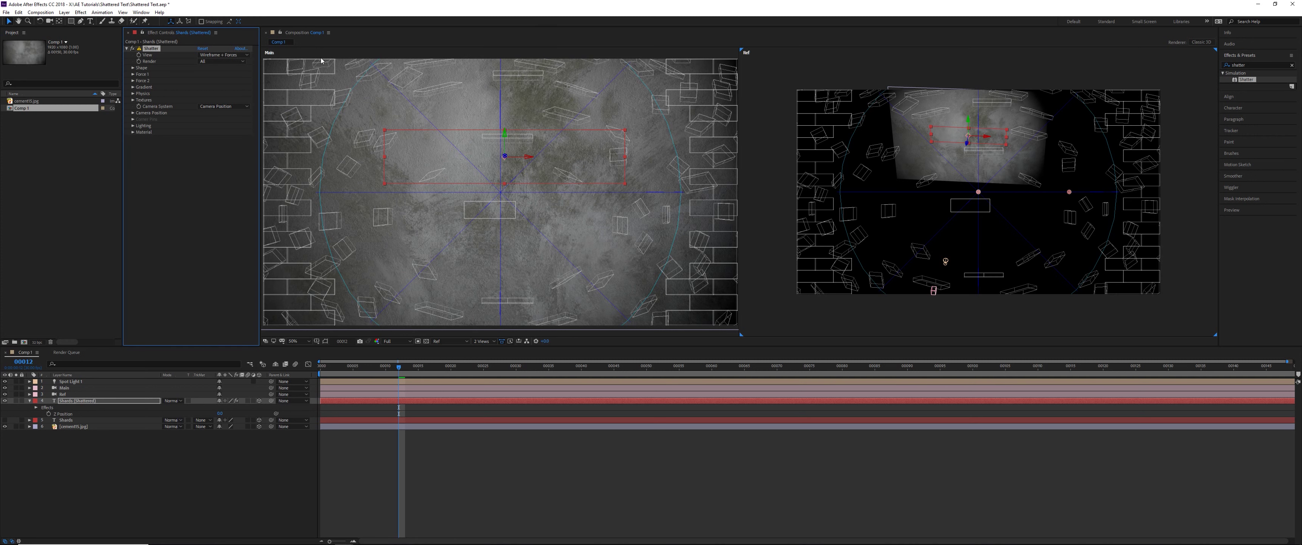
pyautogui.click(222, 54)
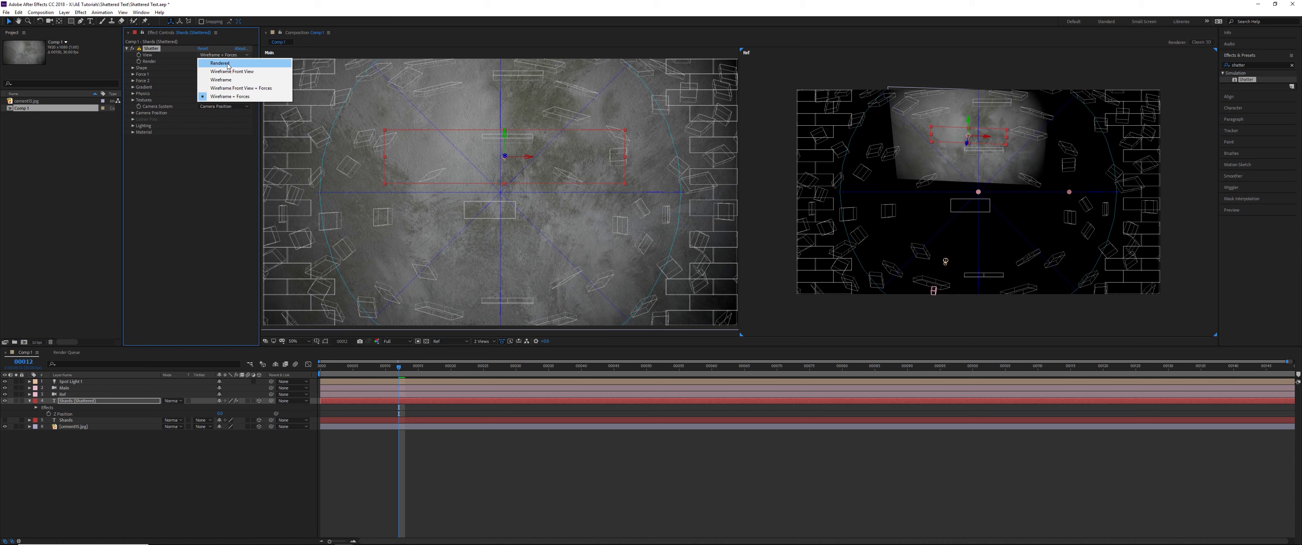
pyautogui.click(228, 64)
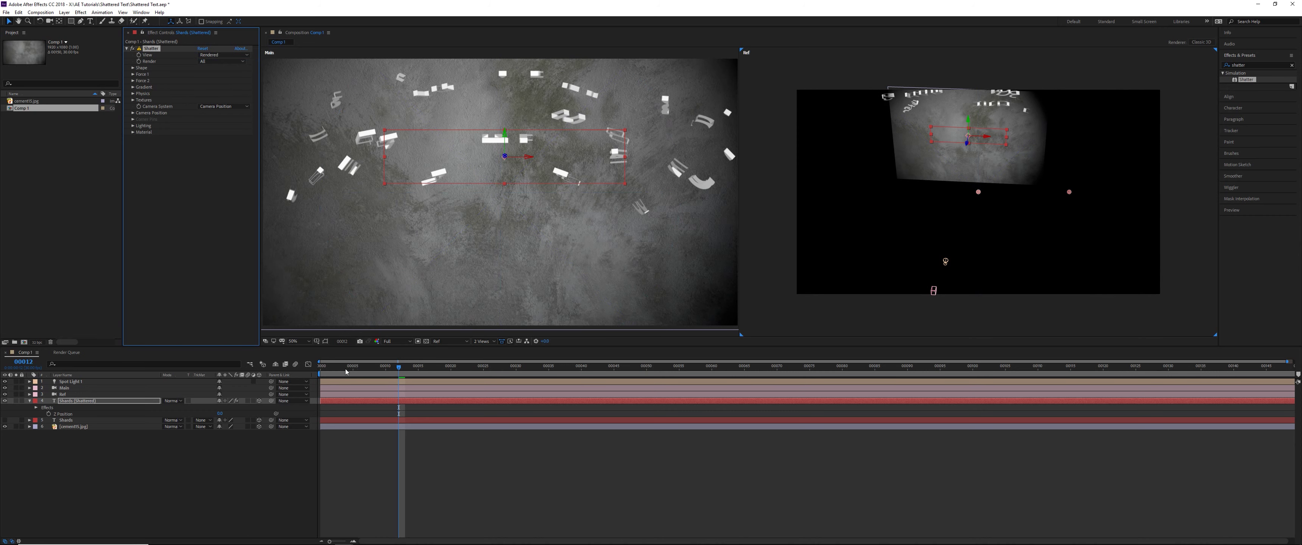
pyautogui.press('Home')
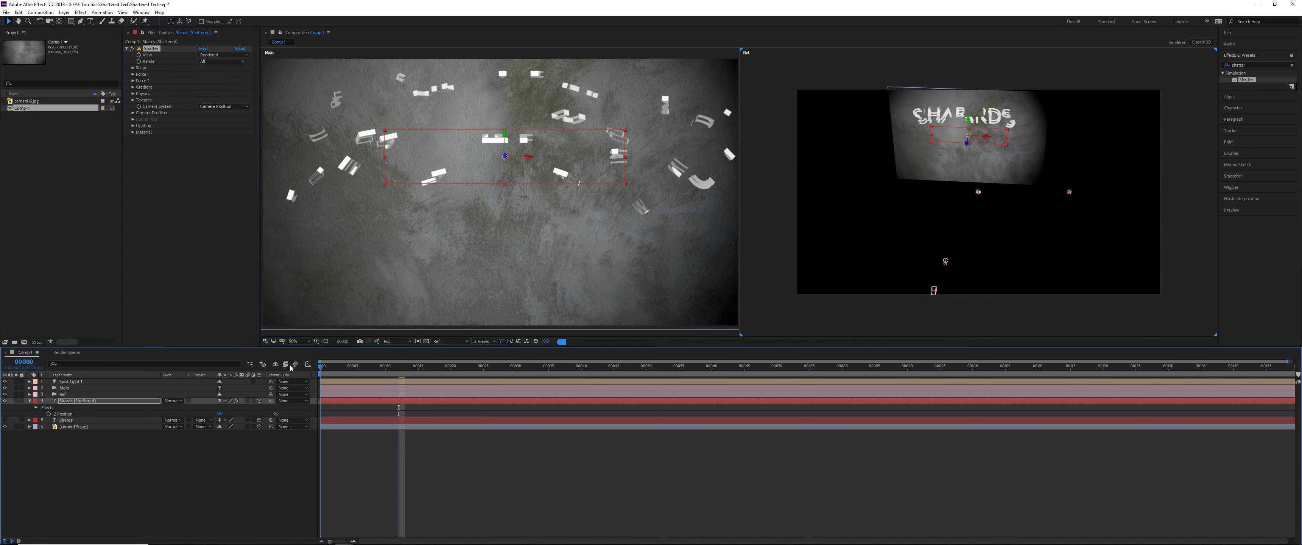
pyautogui.press('pagedown')
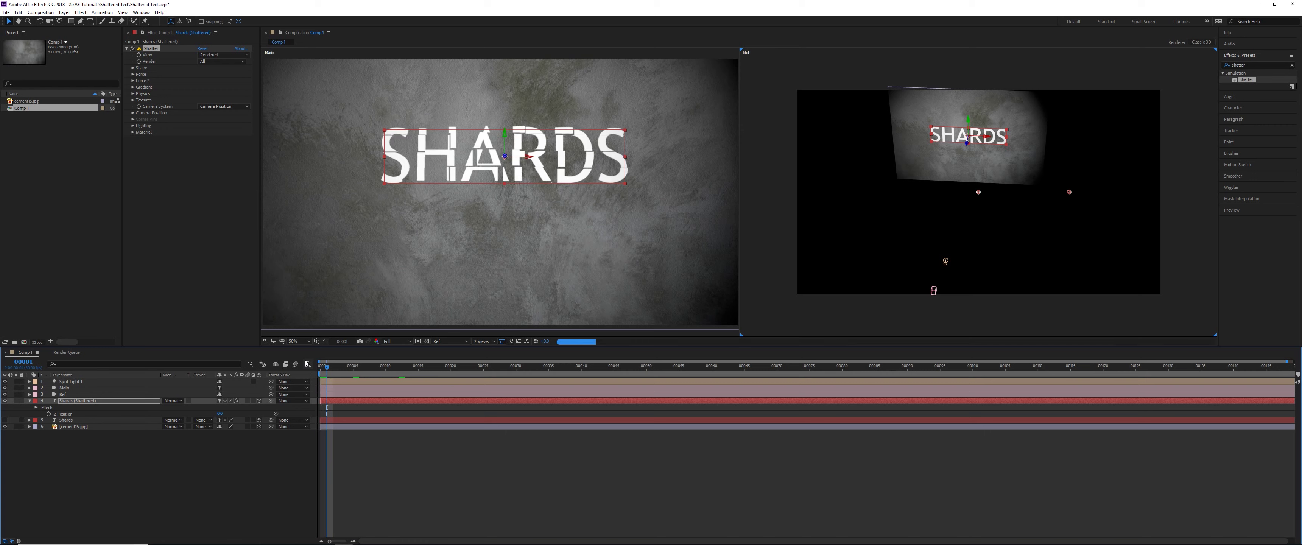
pyautogui.press('pagedown')
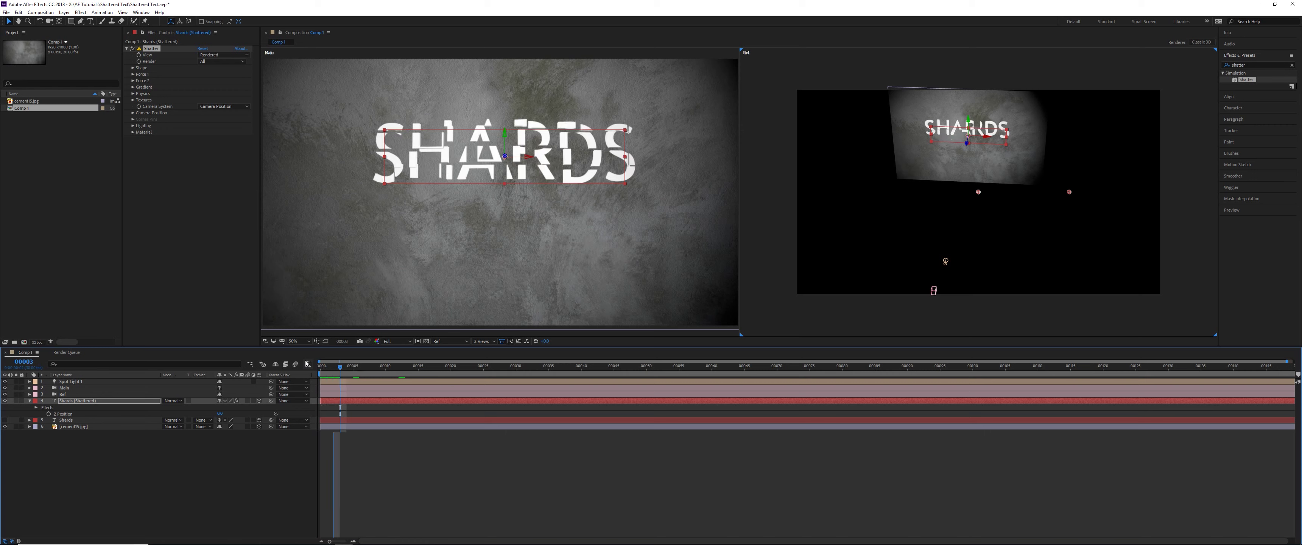
pyautogui.press('pagedown')
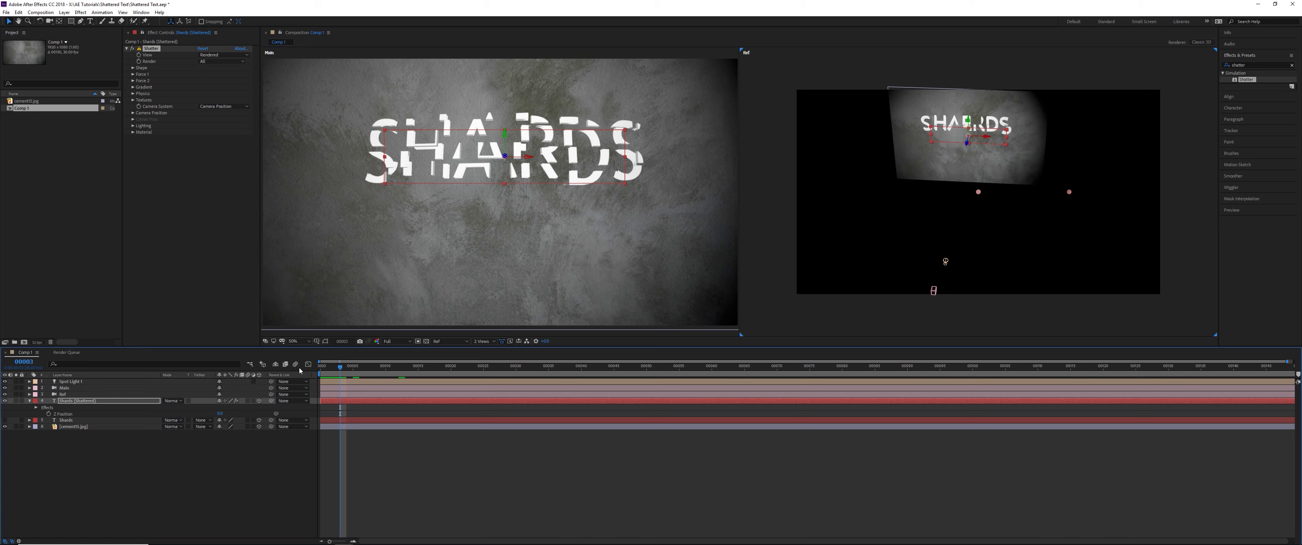
# Pre-compose the Shards (Shattered) layer under the name "Shards (Shattered)", moving all attributes into the new composition
pyautogui.click(121, 402)
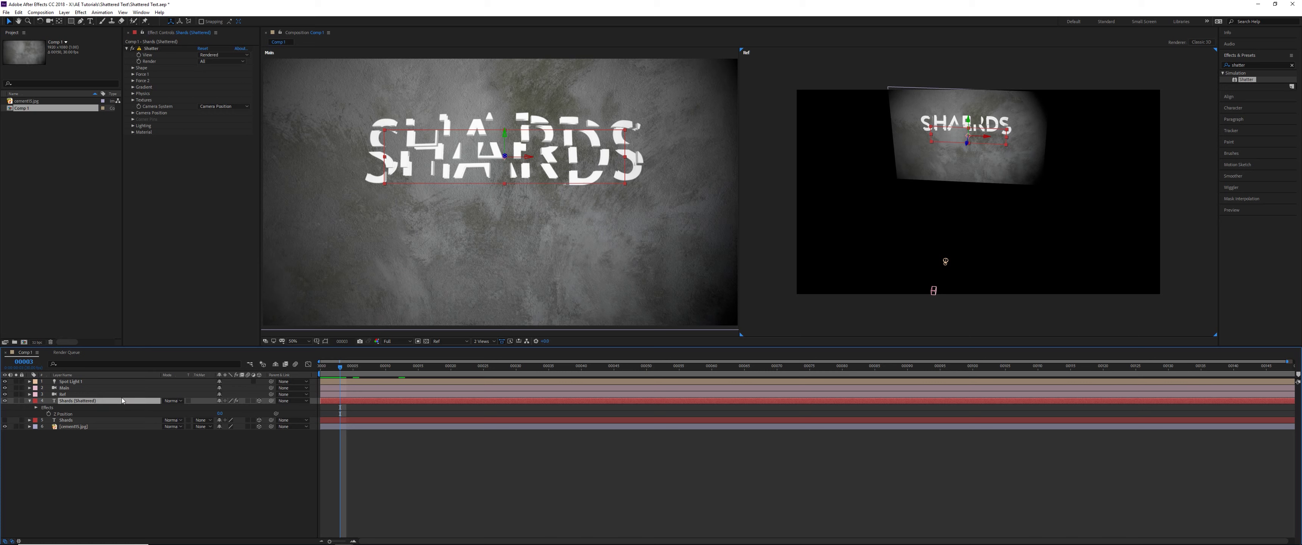
pyautogui.hotkey('ctrl', 'shift', 'c')
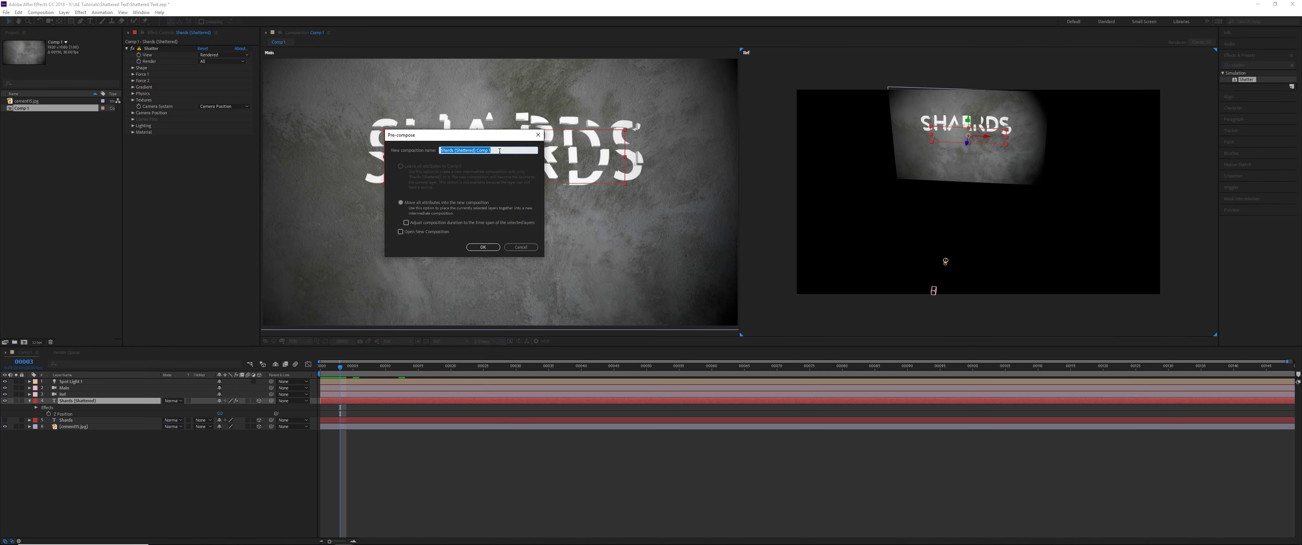
pyautogui.press('End')
pyautogui.press('BackSpace')
pyautogui.press('BackSpace')
pyautogui.press('BackSpace')
pyautogui.press('BackSpace')
pyautogui.press('BackSpace')
pyautogui.press('BackSpace')
pyautogui.click(484, 247)
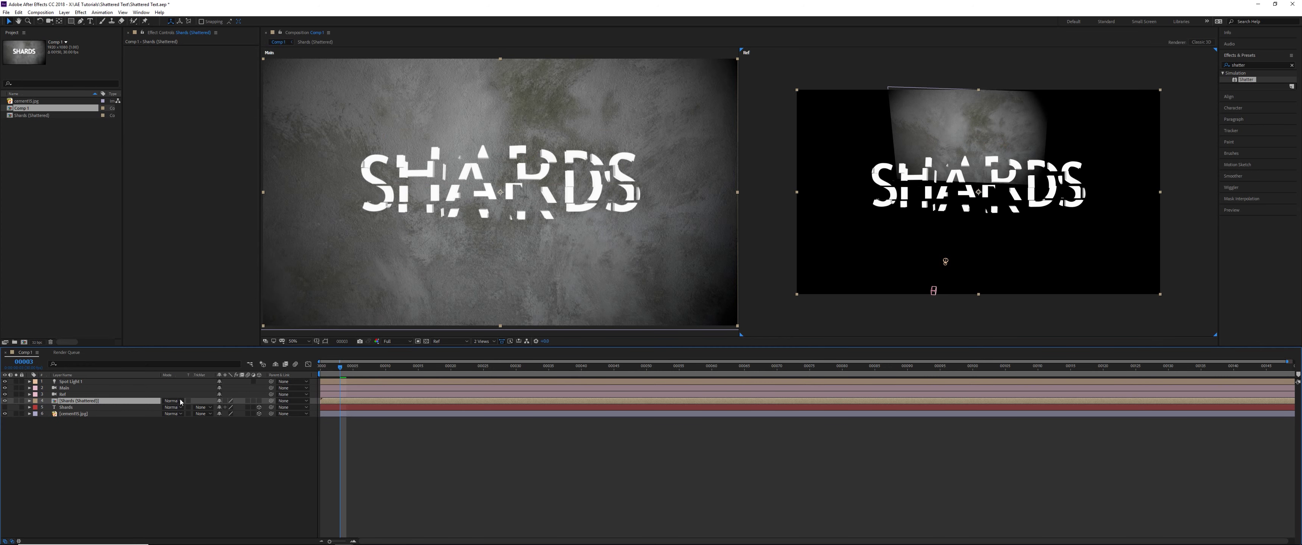
# Open the Shards (Shattered) composition, inspect its first frames, and return to Comp 1 at frame 0
pyautogui.doubleClick(109, 402)
pyautogui.click(272, 366)
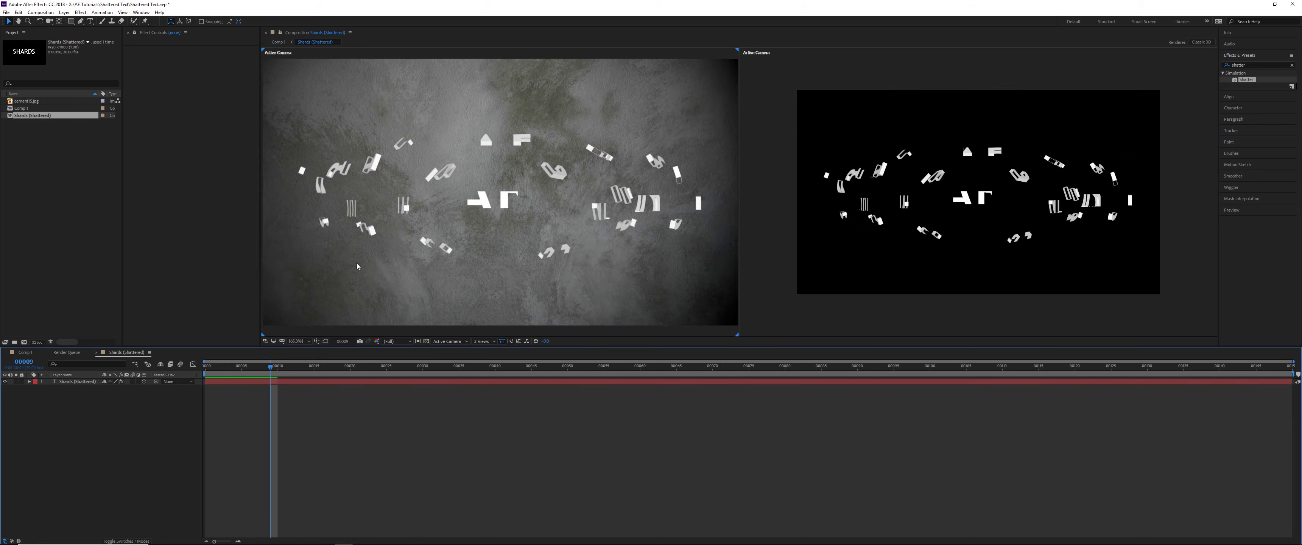
pyautogui.press('Home')
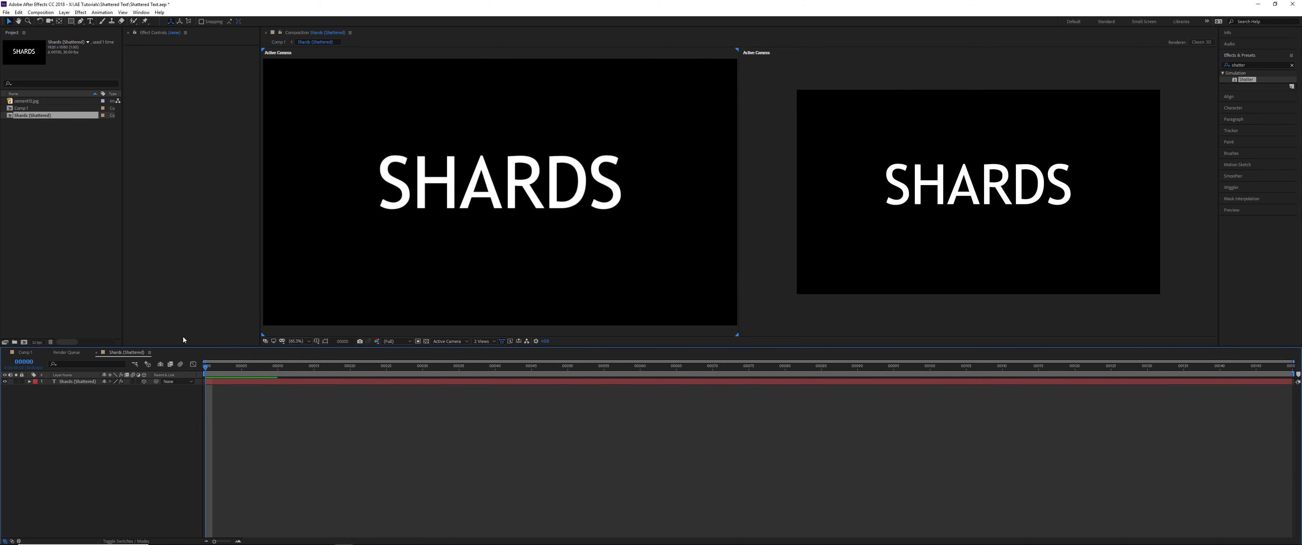
pyautogui.click(27, 356)
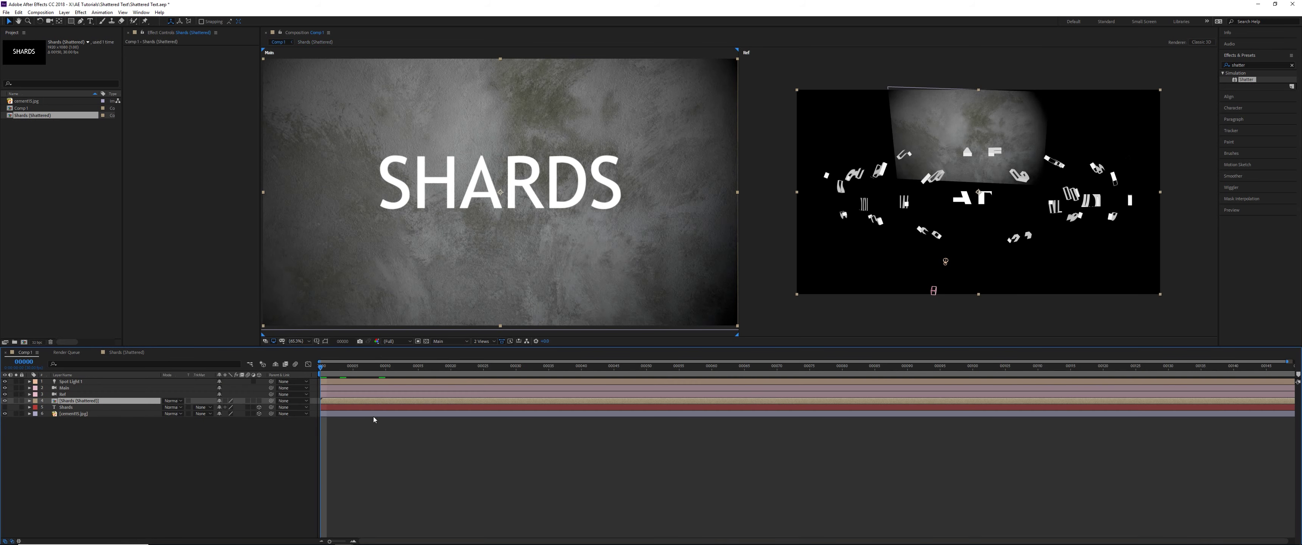
# Shift the Shards (Shattered) layer in time so it starts at the Shards layer's last Z Position keyframe
pyautogui.moveTo(333, 403); pyautogui.dragTo(800, 409)
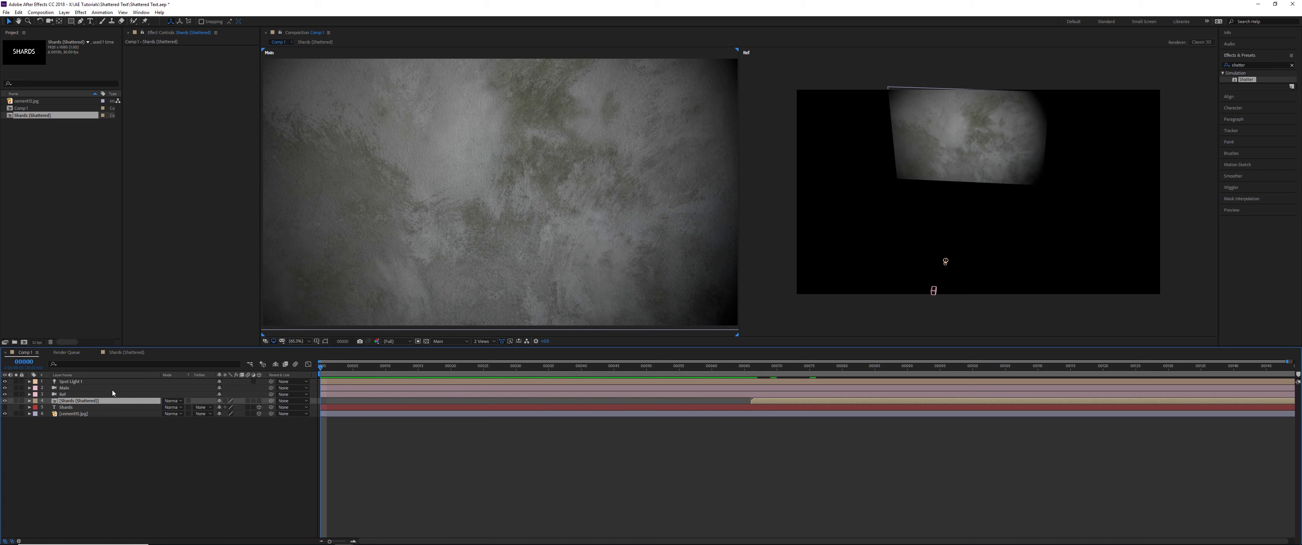
pyautogui.click(77, 408)
pyautogui.press('u')
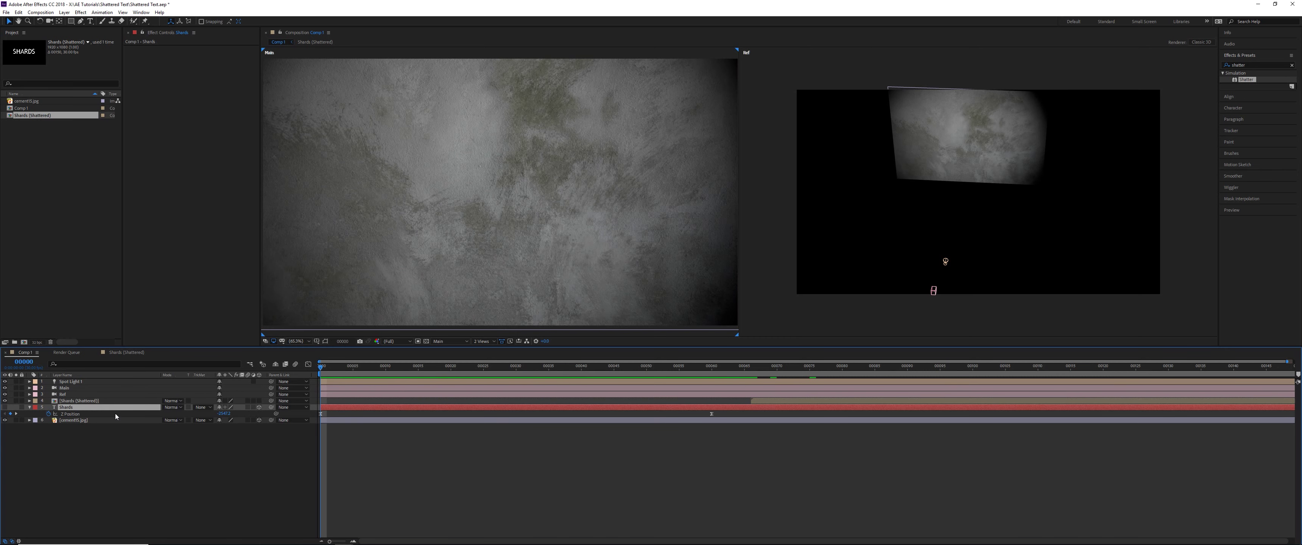
pyautogui.moveTo(765, 403); pyautogui.dragTo(743, 403)
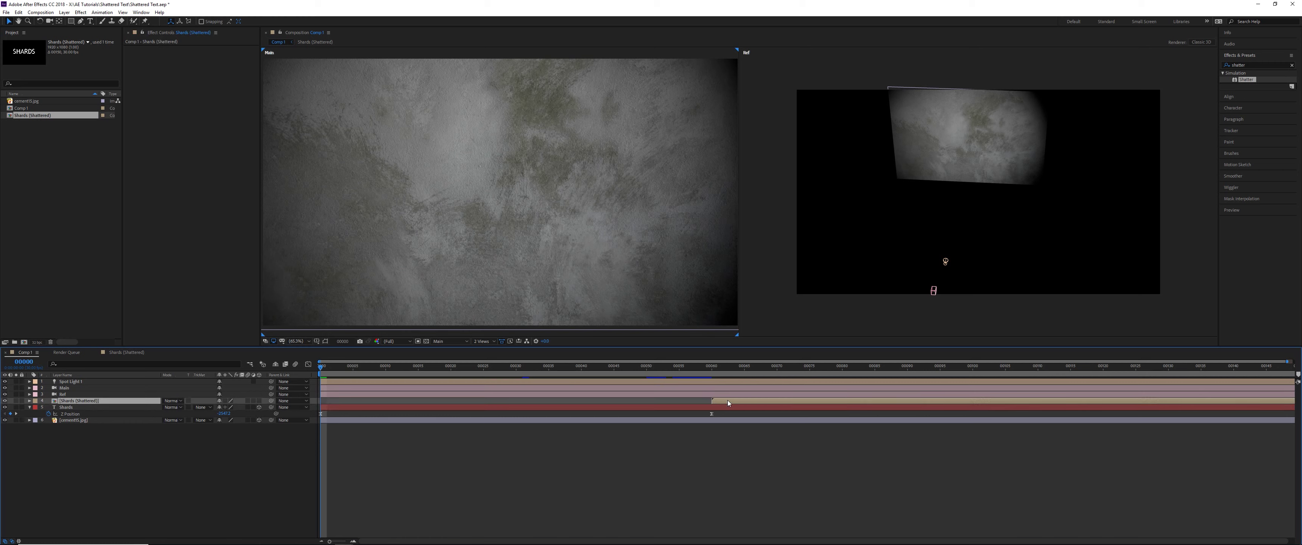
# Make Shards (Shattered) a 3D layer, checking its alignment with the Shards text at frame 60
pyautogui.press('i')
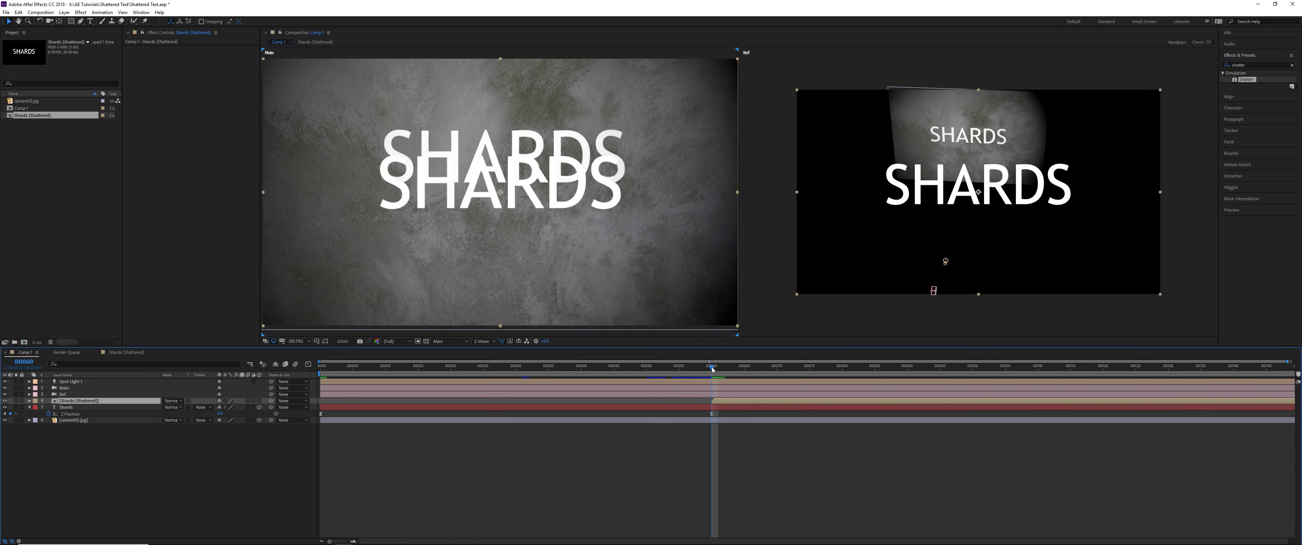
pyautogui.moveTo(713, 367); pyautogui.dragTo(712, 369)
pyautogui.click(259, 401)
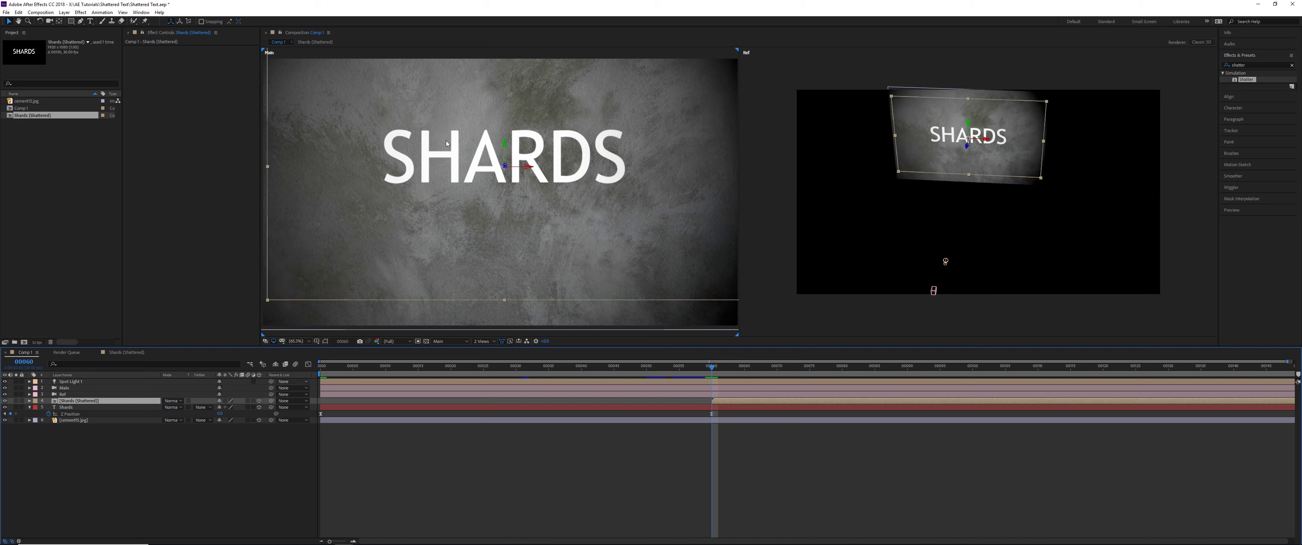
# Keyframe the Shards layer's Opacity at 100% on frame 59 and 0% on frame 60
pyautogui.click(707, 369)
pyautogui.moveTo(708, 369)
pyautogui.mouseDown()
pyautogui.moveTo(761, 363)
pyautogui.moveTo(705, 364)
pyautogui.mouseUp()
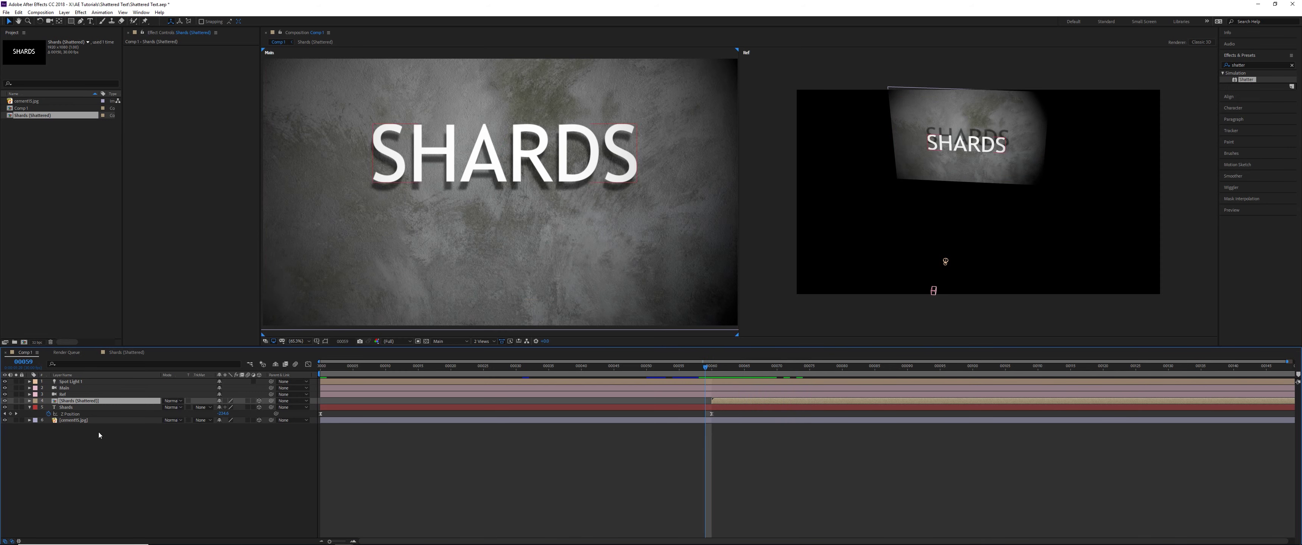
pyautogui.click(109, 415)
pyautogui.click(76, 408)
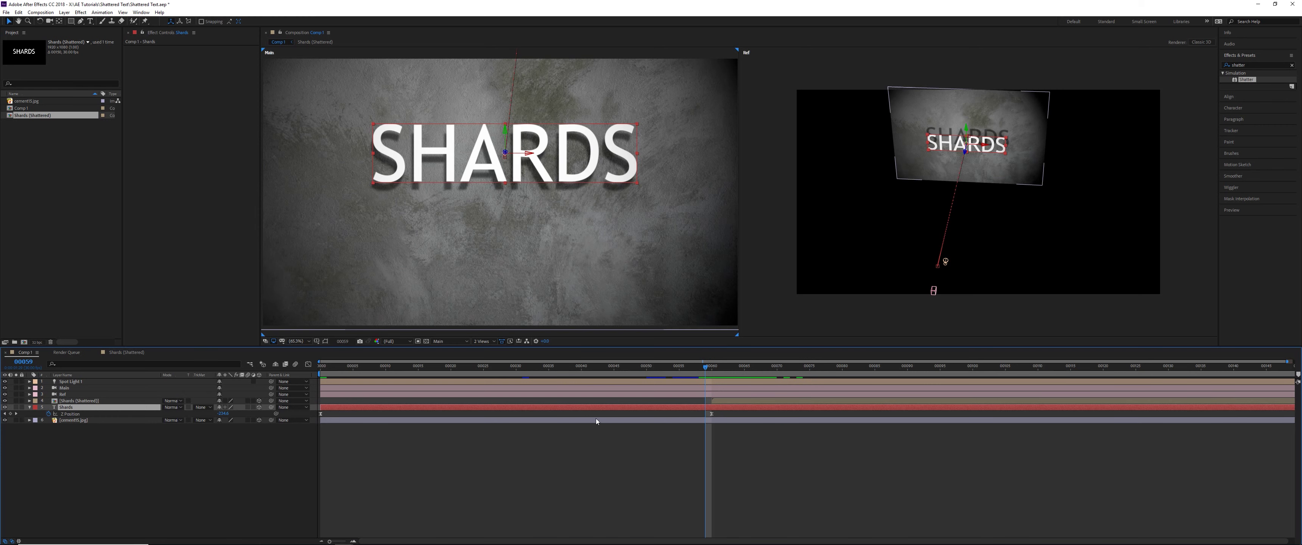
pyautogui.press('t')
pyautogui.press('pagedown')
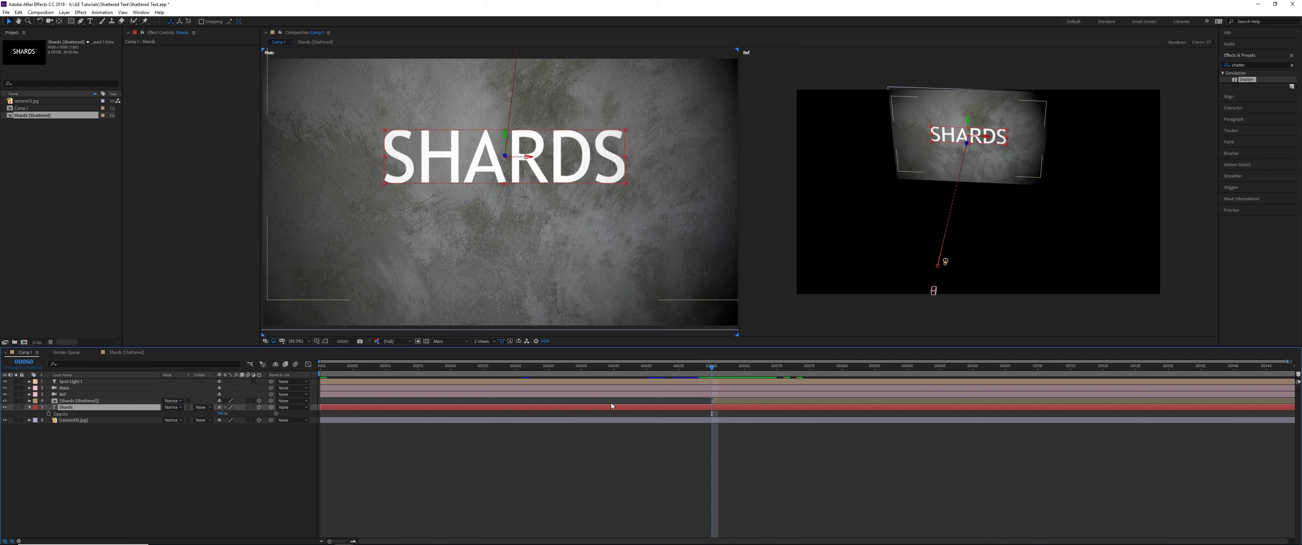
pyautogui.press('pageup')
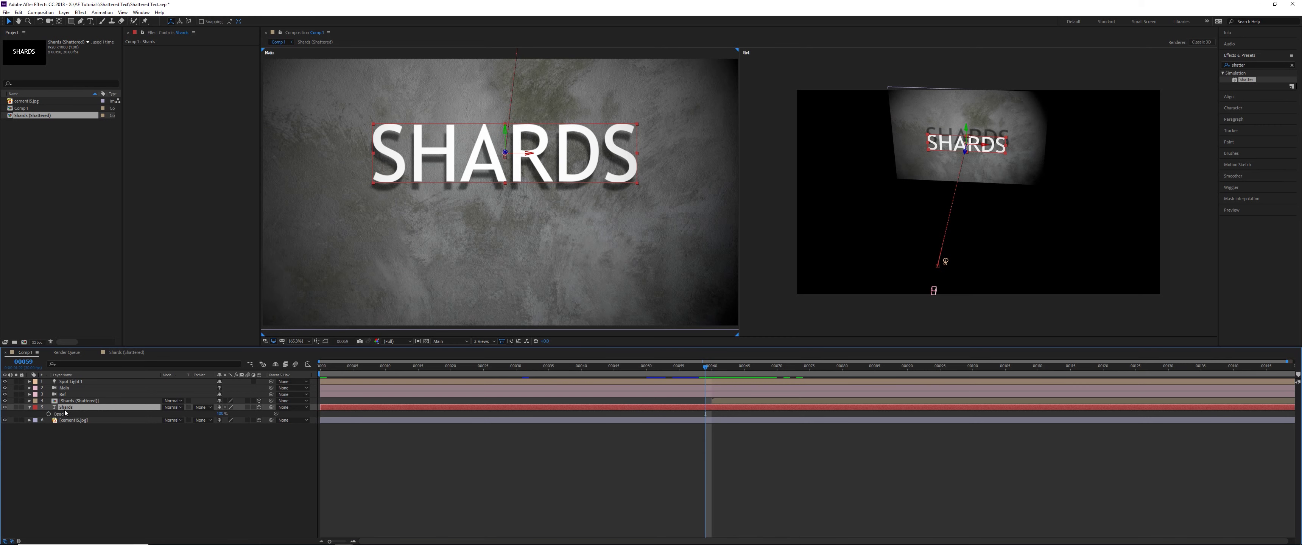
pyautogui.click(49, 414)
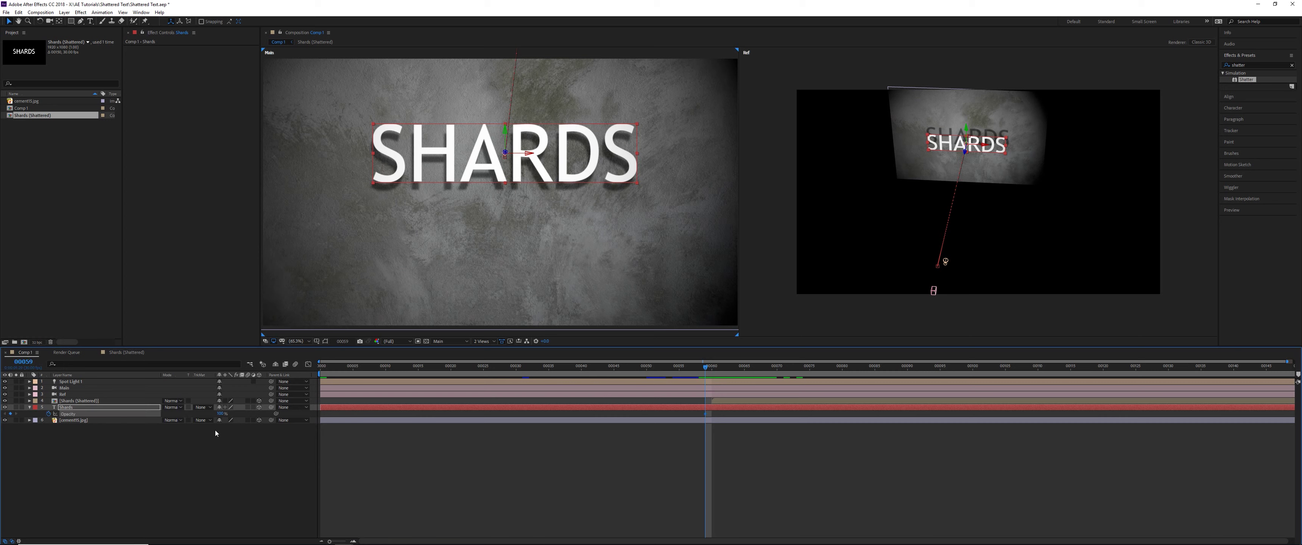
pyautogui.press('pagedown')
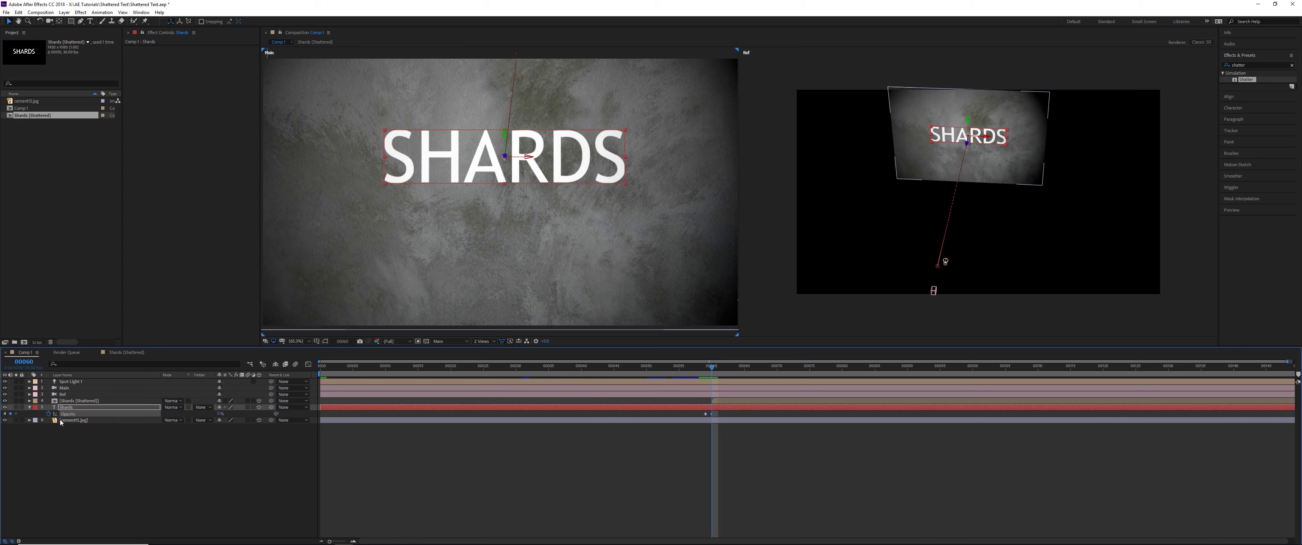
# Keyframe the Shards (Shattered) layer's Opacity at 0% on frame 59 and 100% on frame 60, and check the switch
pyautogui.click(85, 402)
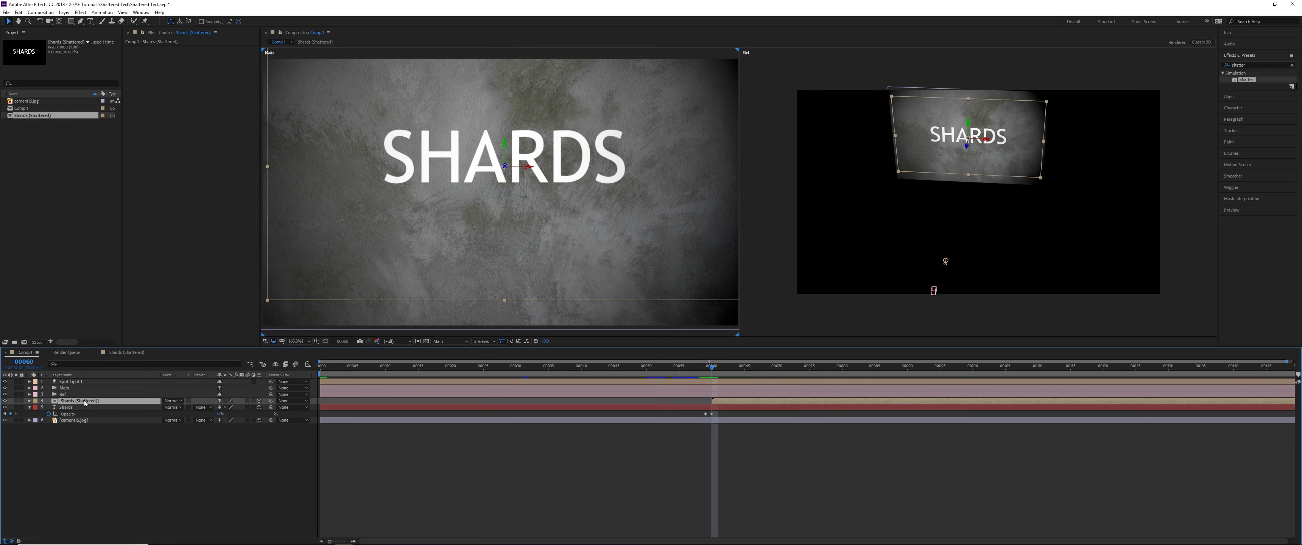
pyautogui.press('t')
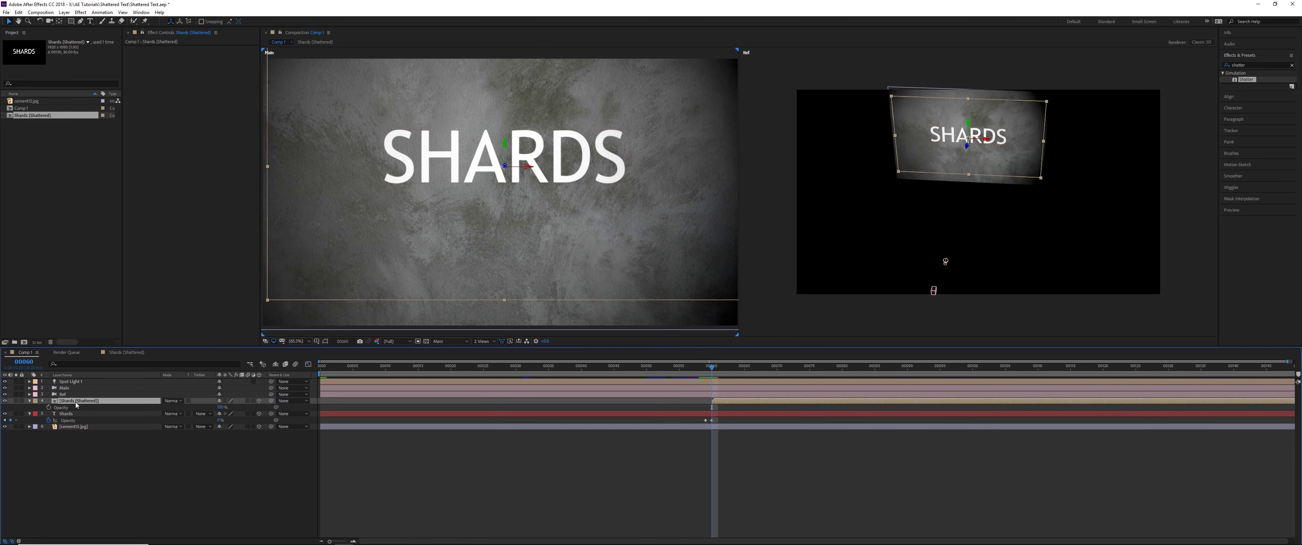
pyautogui.click(49, 408)
pyautogui.press('pageup')
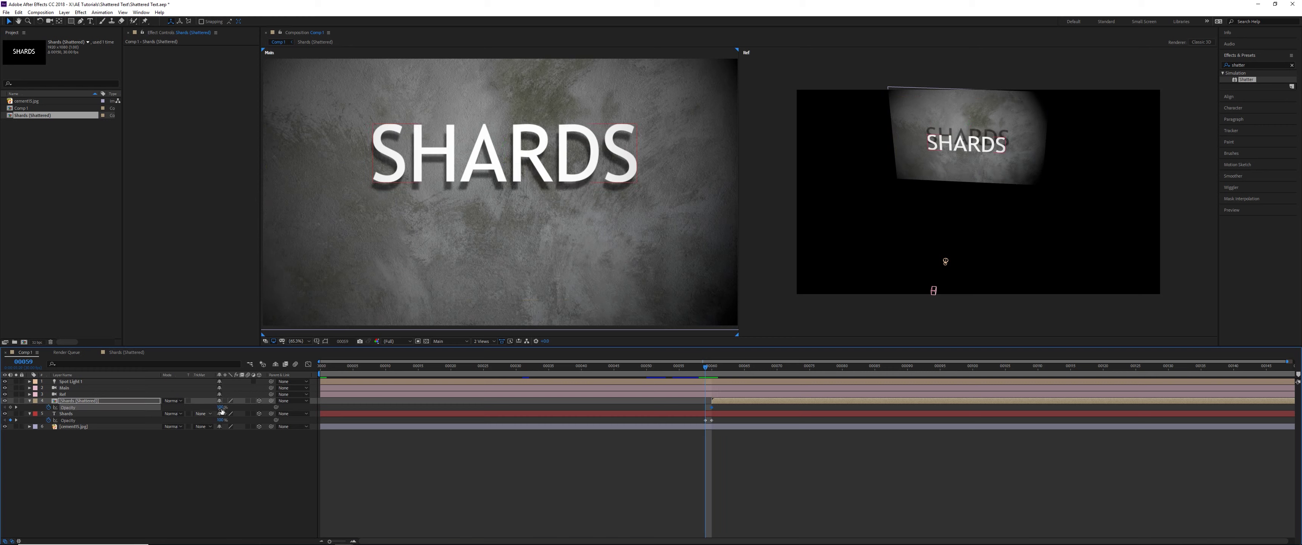
pyautogui.moveTo(221, 411); pyautogui.dragTo(102, 415)
pyautogui.press('pagedown')
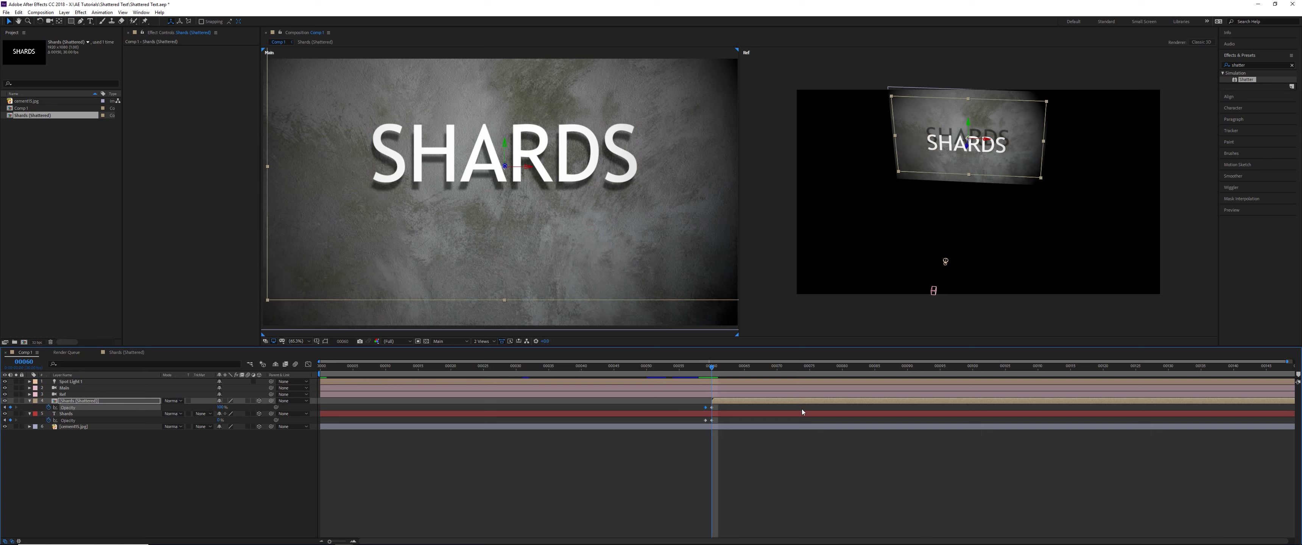
pyautogui.press('pageup')
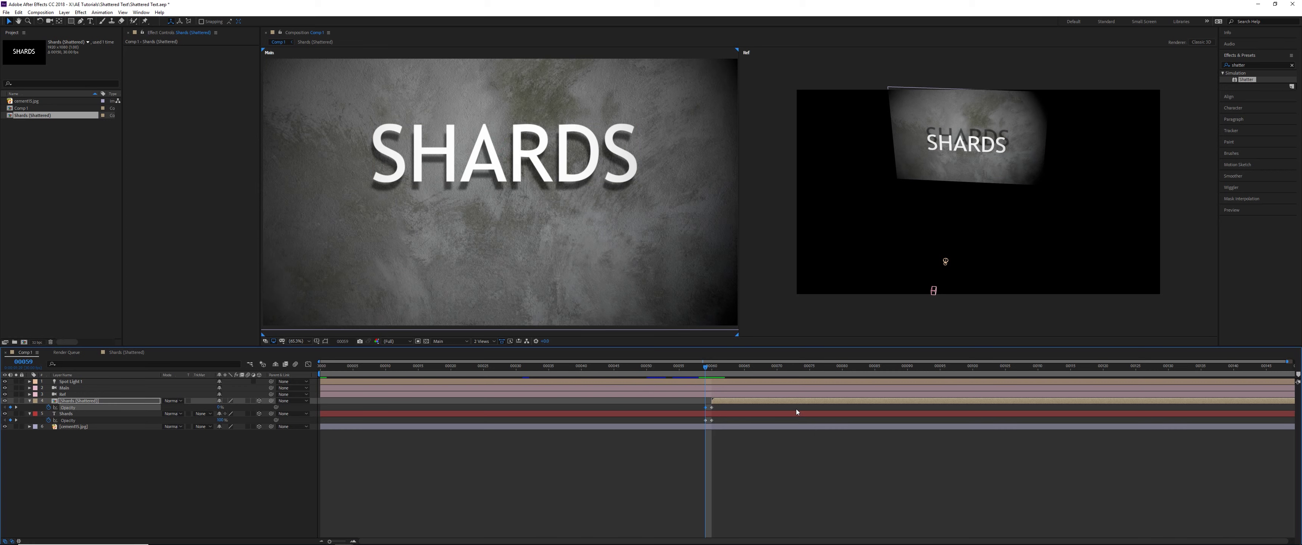
pyautogui.press('space')
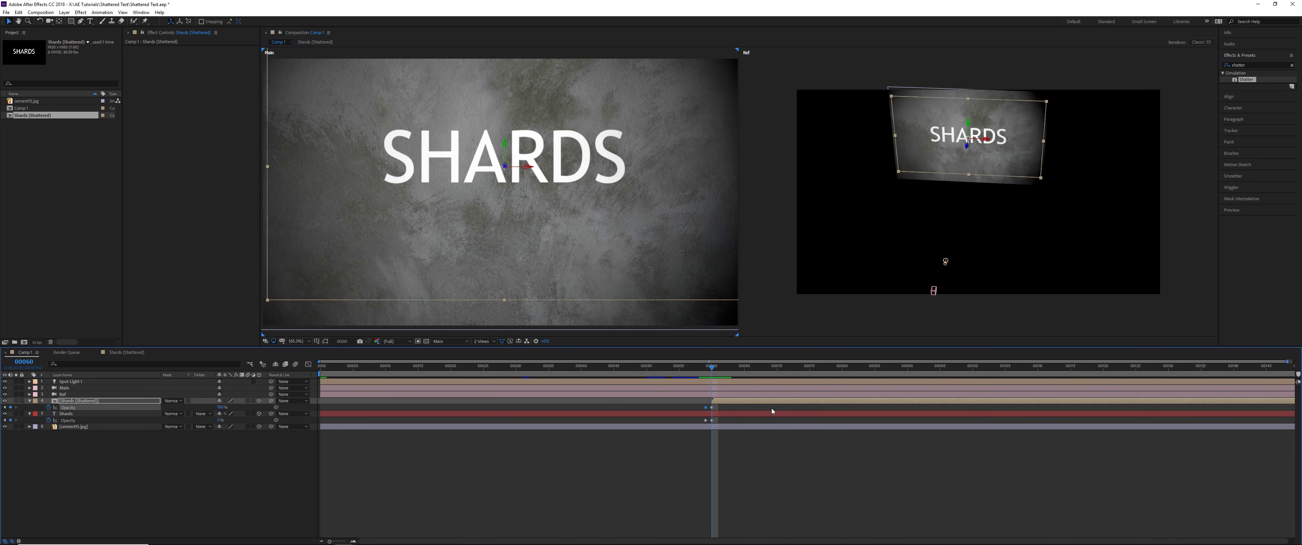
# Open the Shards (Shattered) composition and set the Shatter effect's shape Pattern to Glass
pyautogui.doubleClick(109, 401)
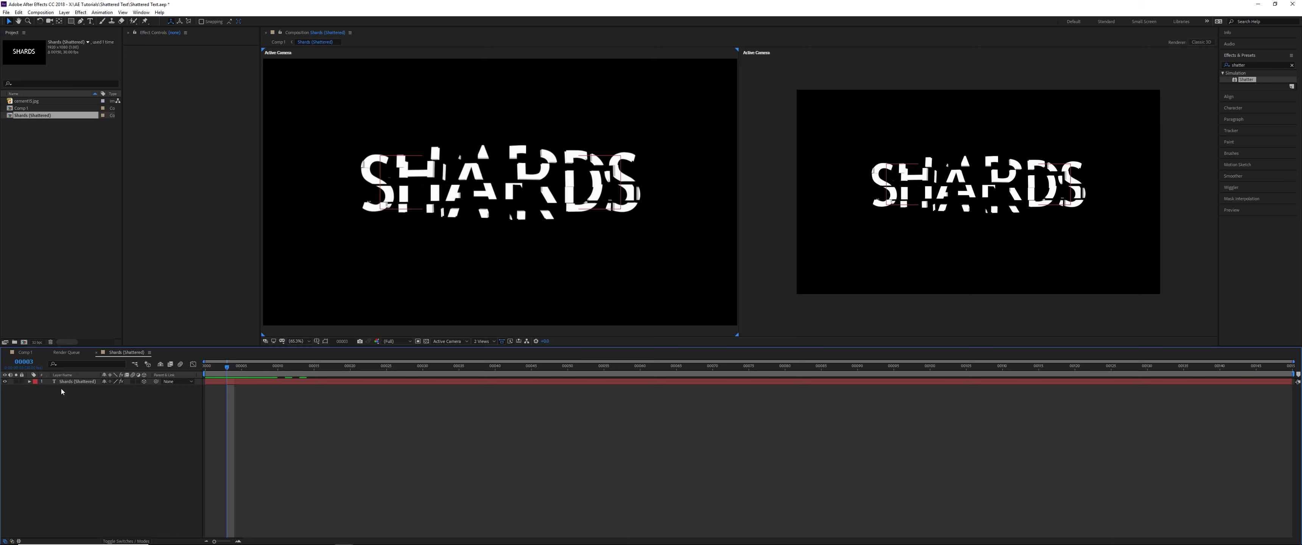
pyautogui.click(71, 382)
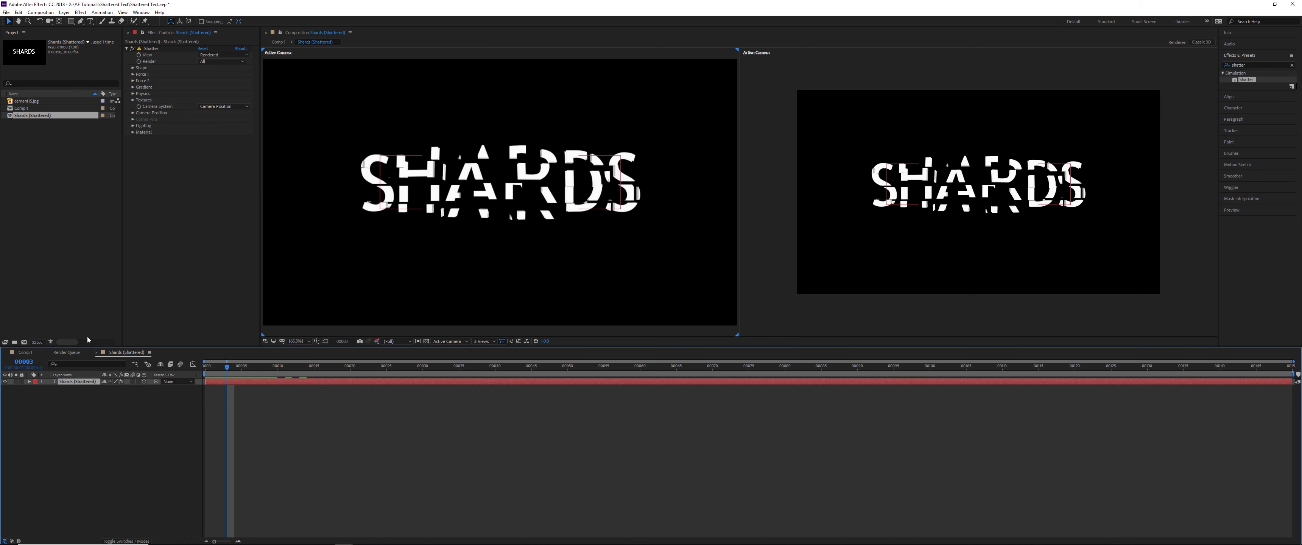
pyautogui.click(133, 68)
pyautogui.click(218, 75)
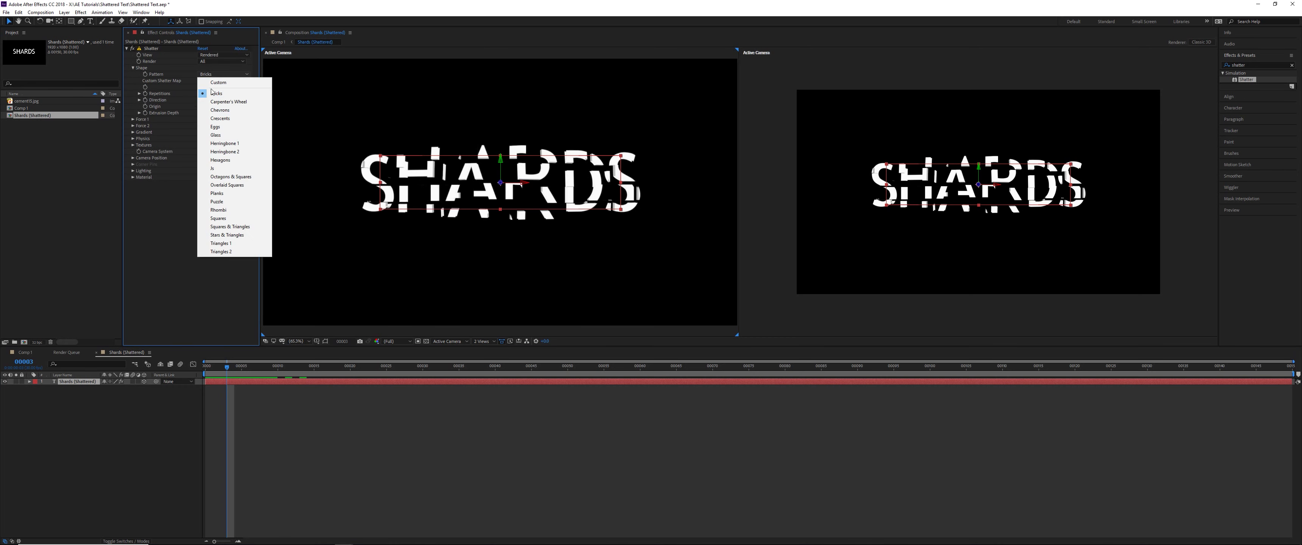
pyautogui.click(216, 135)
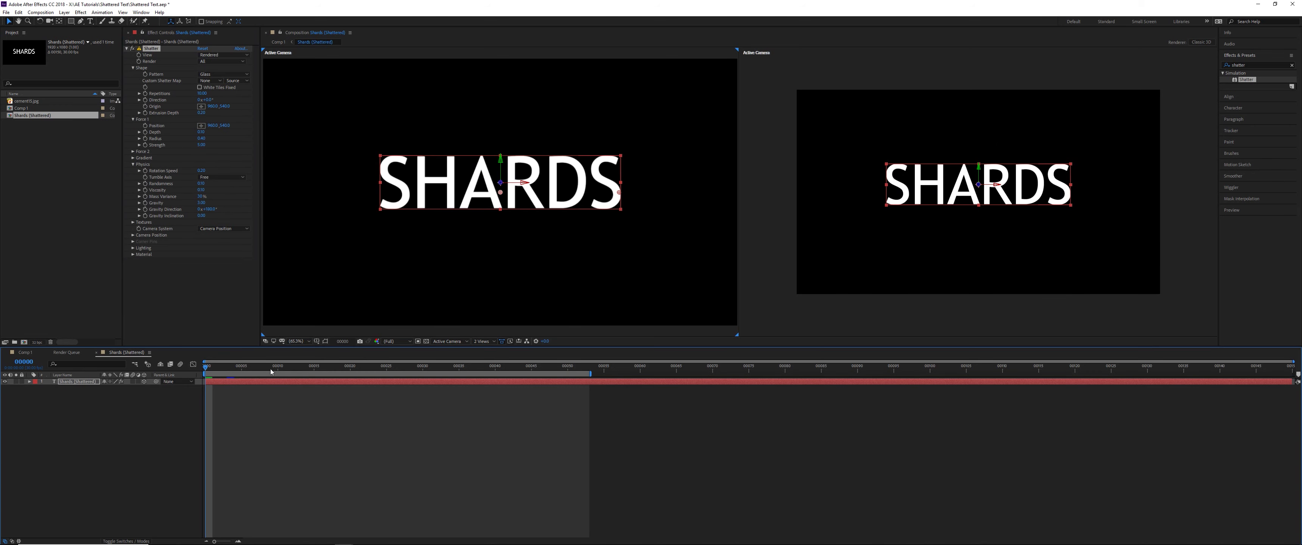
# Move the Shatter shape Origin to between the A and R of the text, and preview the breakup
pyautogui.moveTo(271, 372); pyautogui.dragTo(200, 369)
pyautogui.press('pagedown')
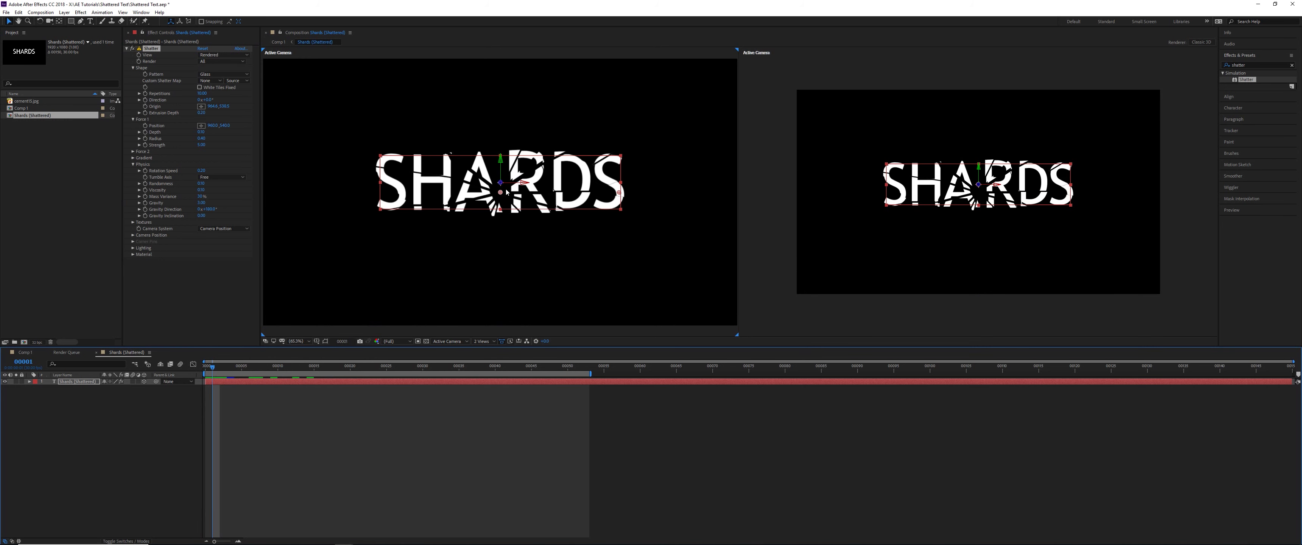
pyautogui.moveTo(506, 189); pyautogui.dragTo(521, 187)
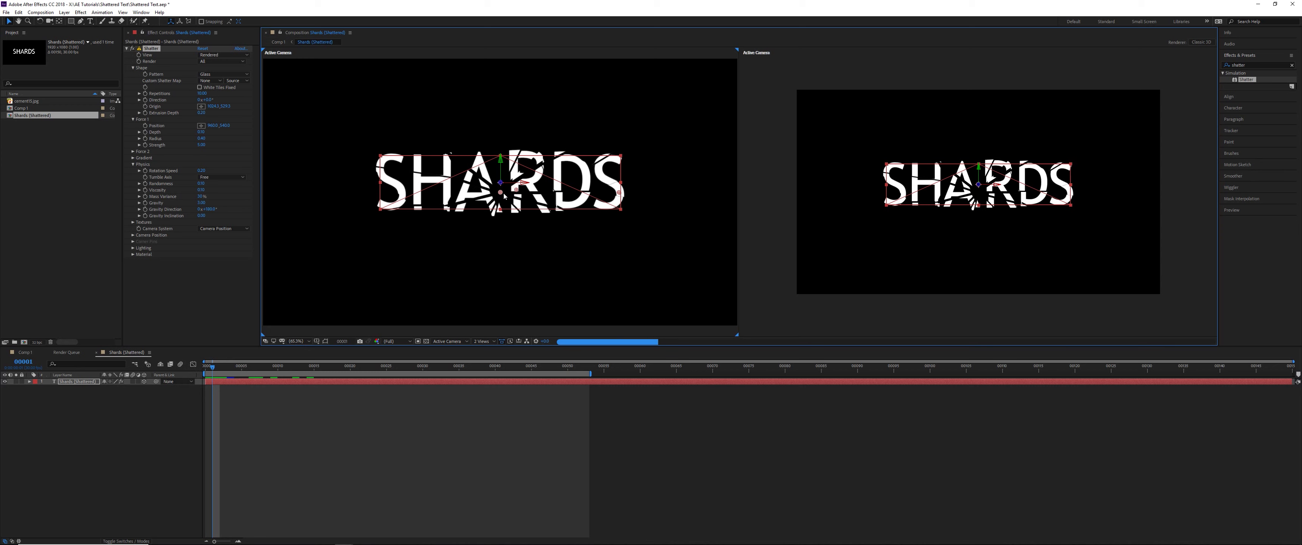
pyautogui.moveTo(512, 193); pyautogui.dragTo(510, 192)
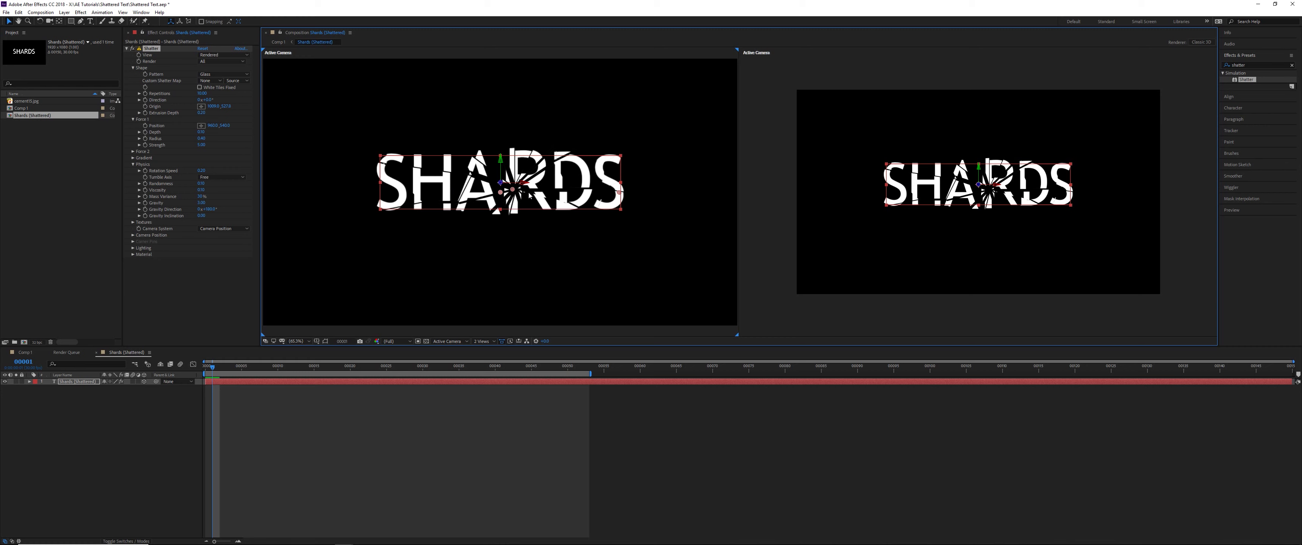
pyautogui.moveTo(512, 190); pyautogui.dragTo(511, 188)
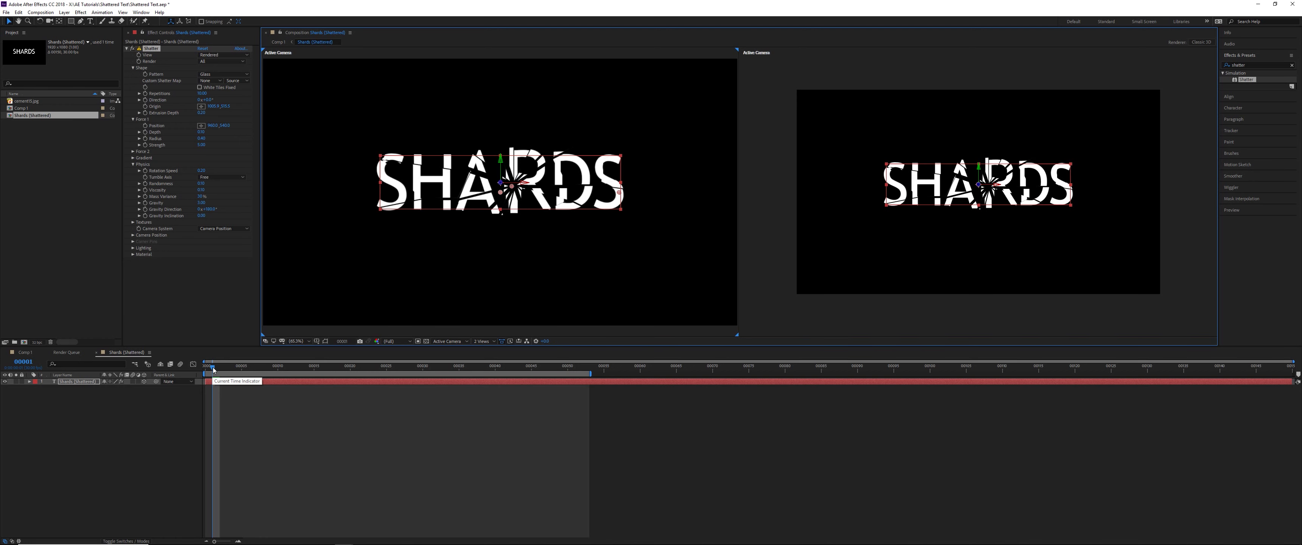
pyautogui.moveTo(212, 369)
pyautogui.mouseDown()
pyautogui.moveTo(228, 370)
pyautogui.moveTo(212, 370)
pyautogui.mouseUp()
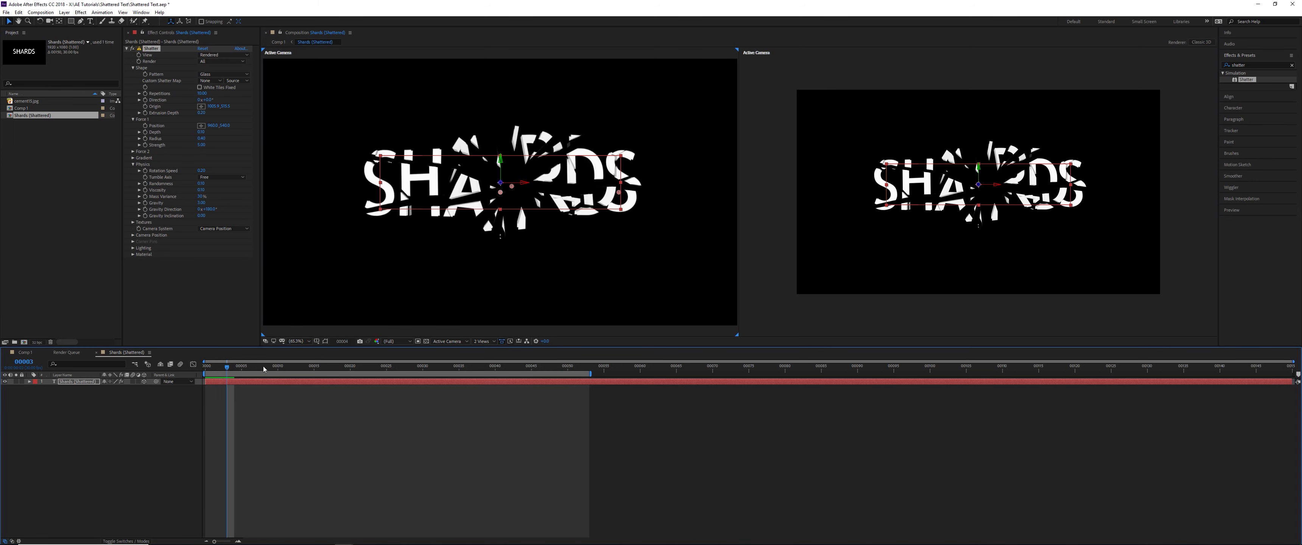
pyautogui.press('space')
pyautogui.moveTo(564, 371); pyautogui.dragTo(235, 360)
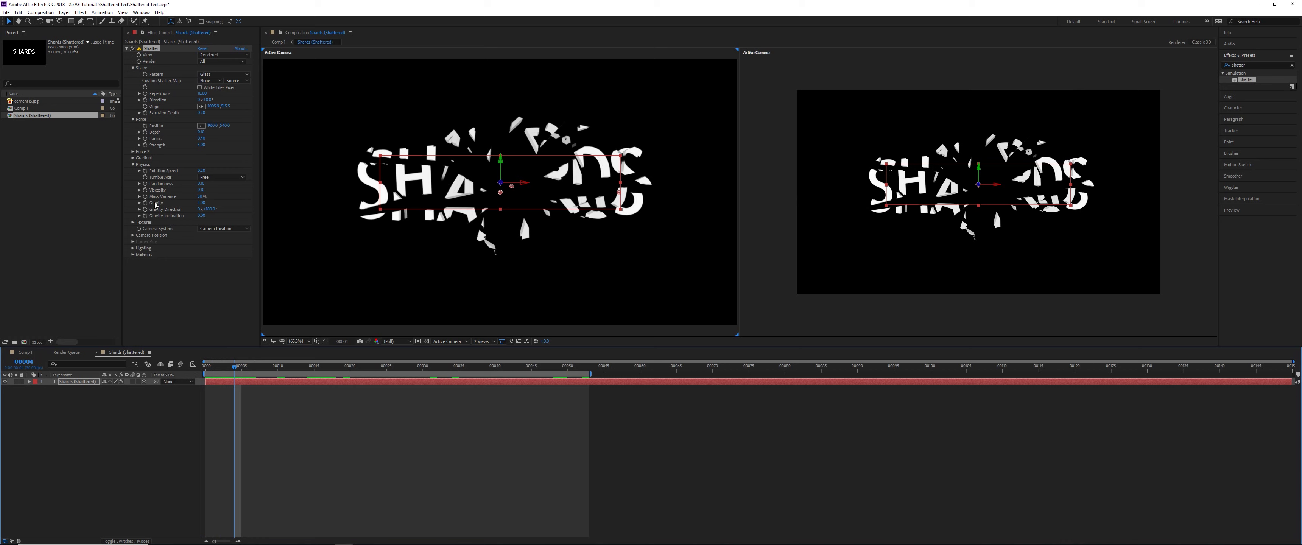
# Set the Shatter effect's Gravity to 0 in the Physics settings
pyautogui.click(201, 203)
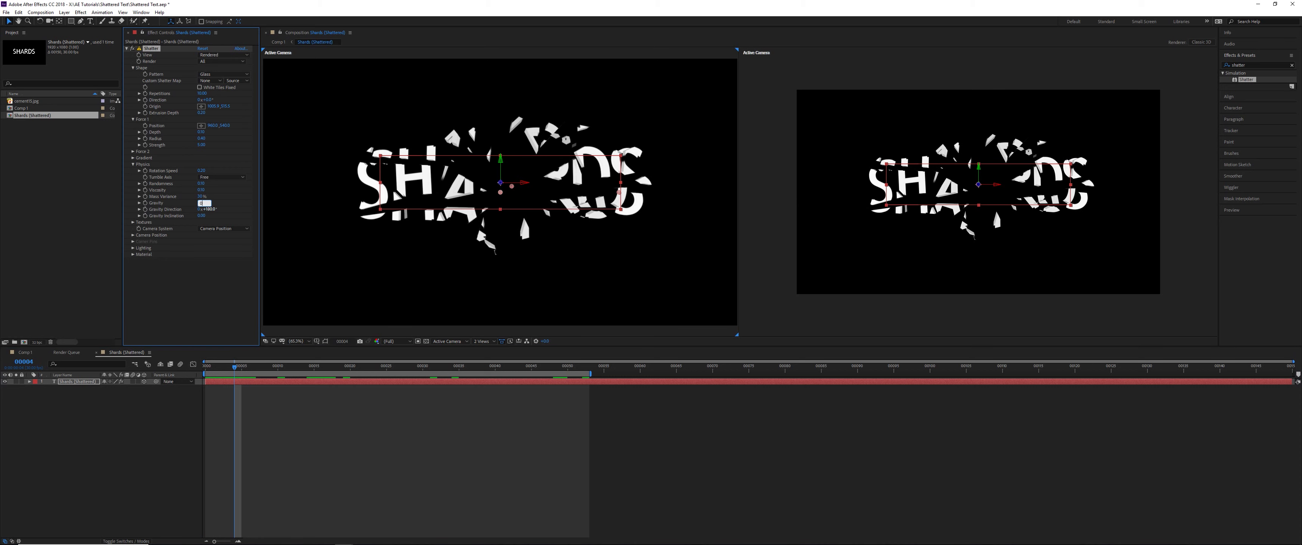
pyautogui.write('0')
pyautogui.click(226, 272)
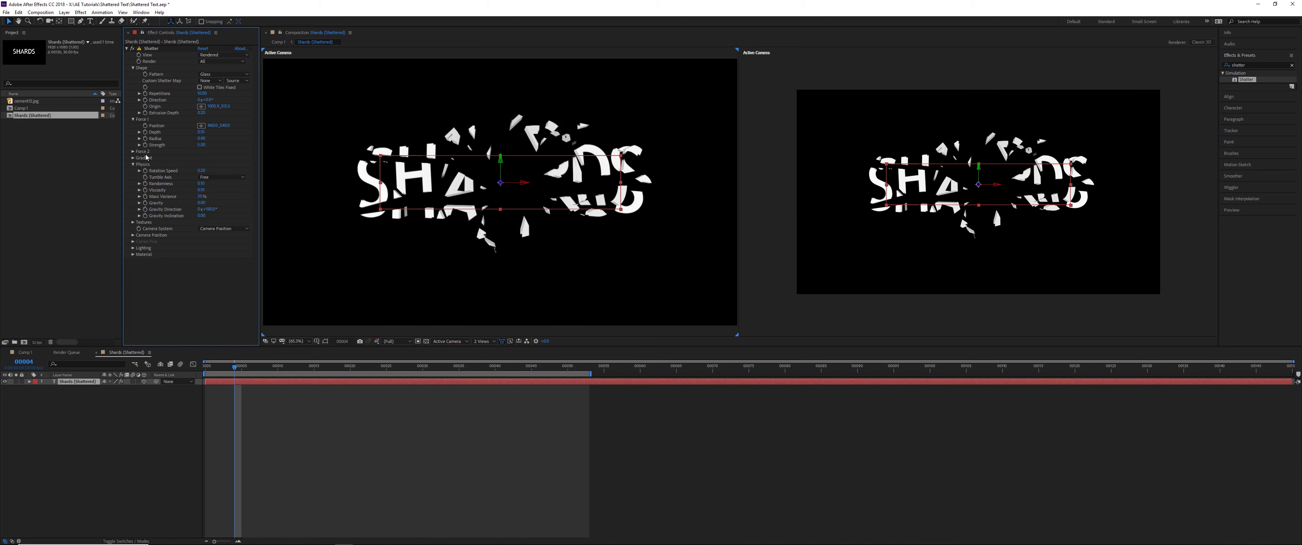
# Set the Shatter effect's Force 1 Strength to 1 and preview the animation from the first frame
pyautogui.click(202, 147)
pyautogui.write('1')
pyautogui.press('Return')
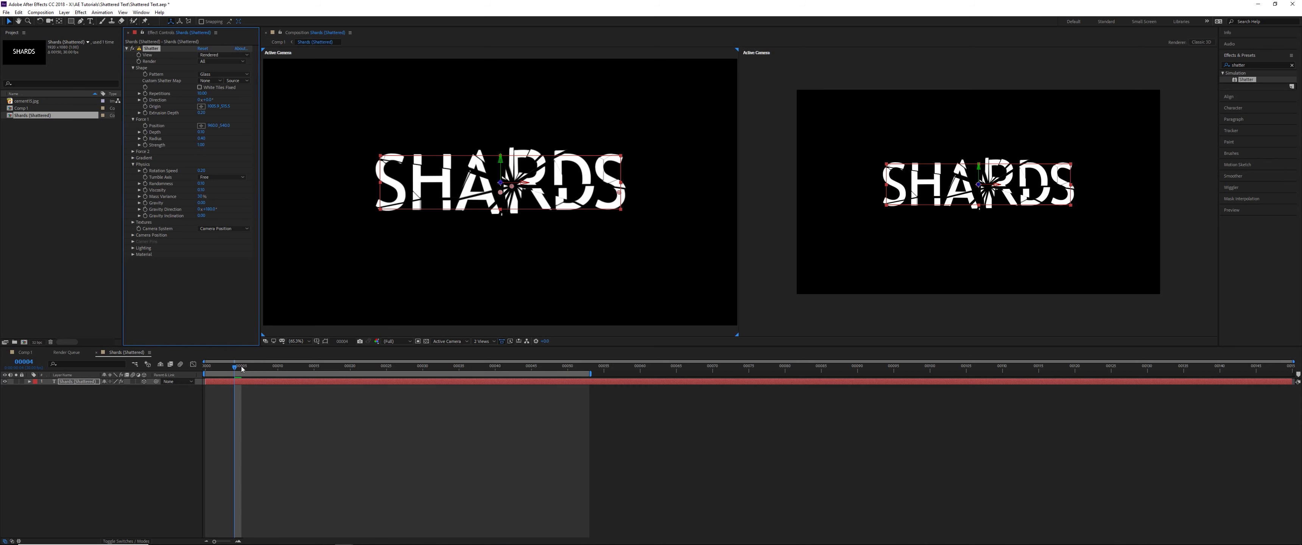
pyautogui.press('Home')
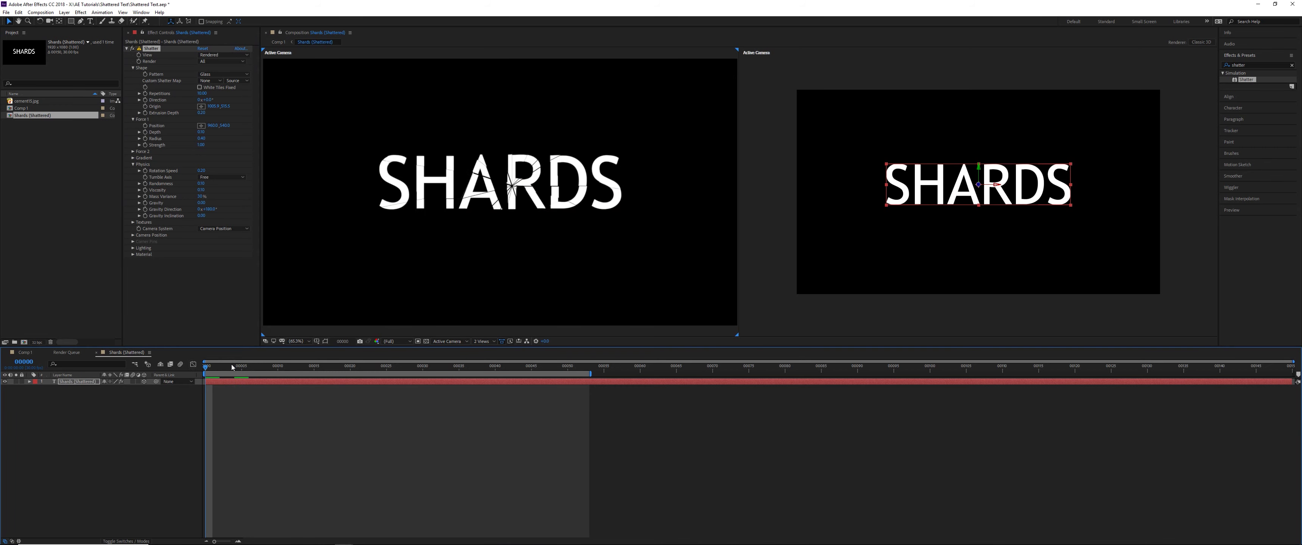
pyautogui.press('space')
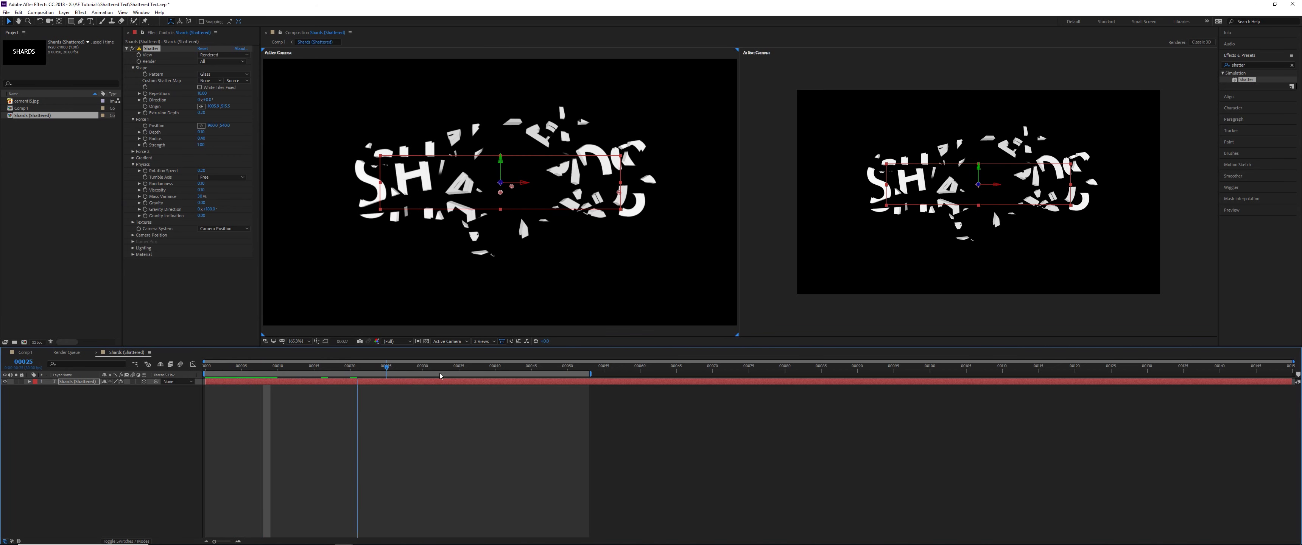
# Enable keyframing for the Shatter effect's Viscosity at frame 3, with its keyframes displayed in the timeline
pyautogui.press('space')
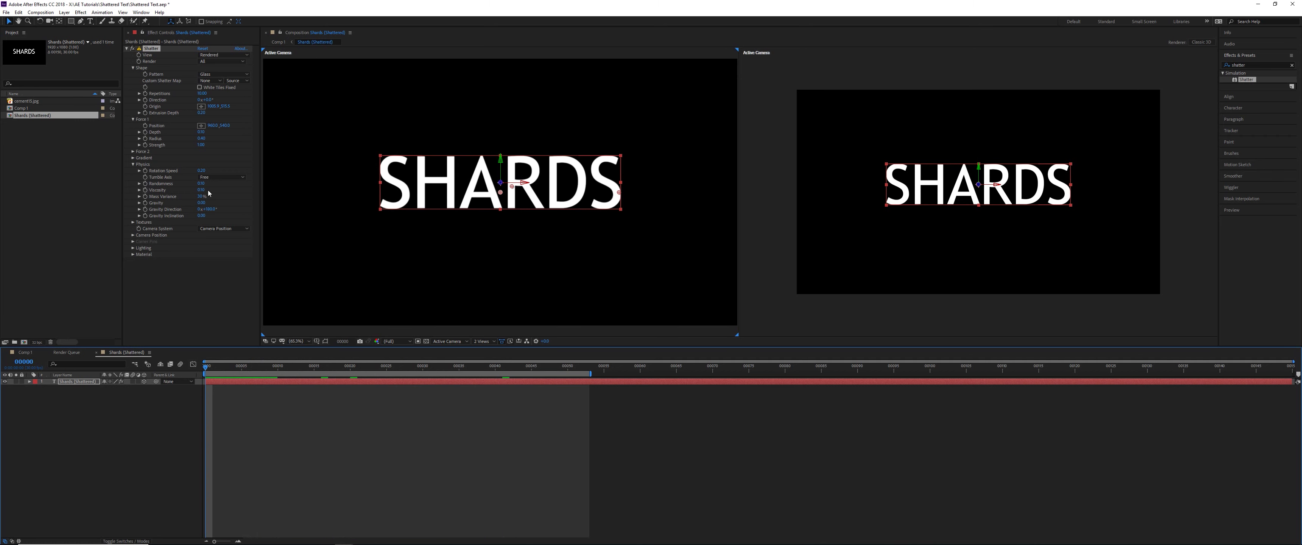
pyautogui.press('pagedown')
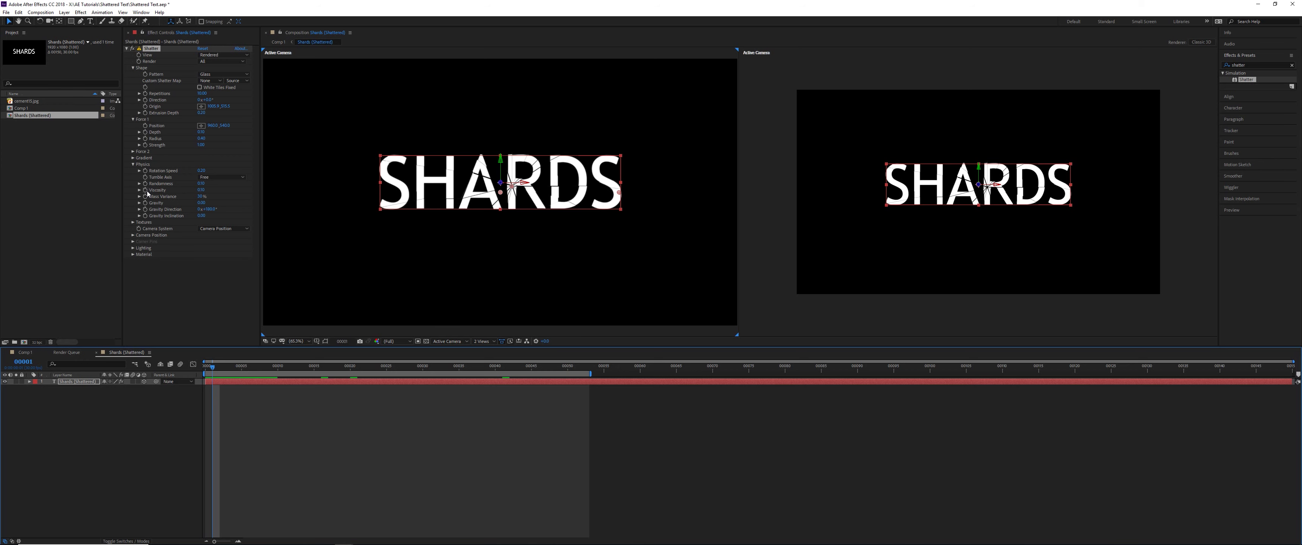
pyautogui.press('pagedown')
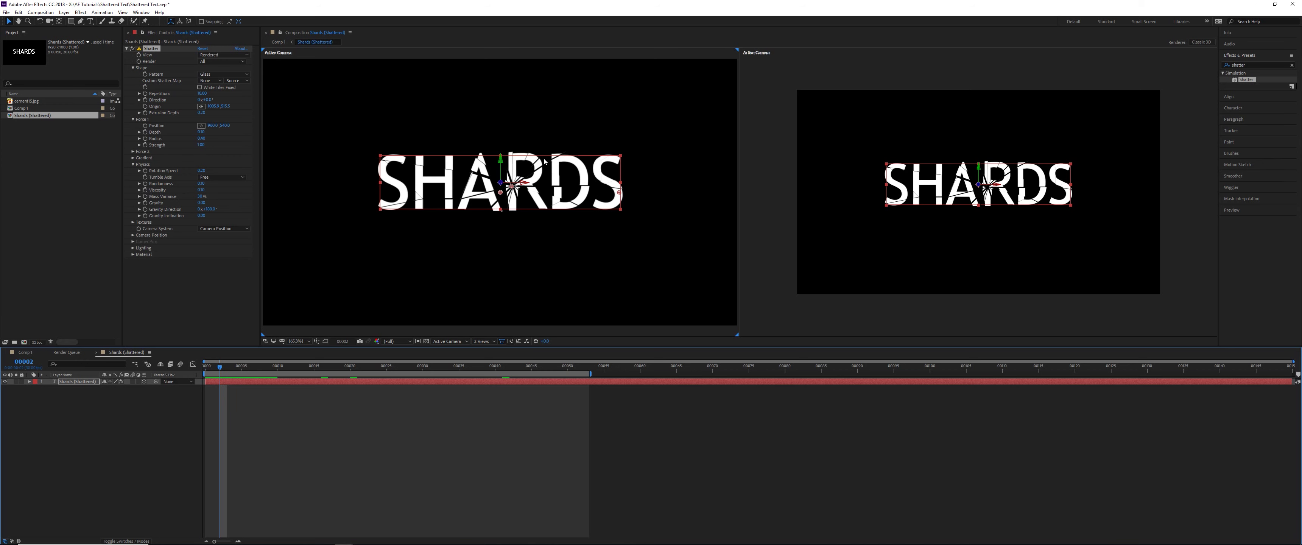
pyautogui.press('pagedown')
pyautogui.press('pagedown')
pyautogui.press('pageup')
pyautogui.click(147, 194)
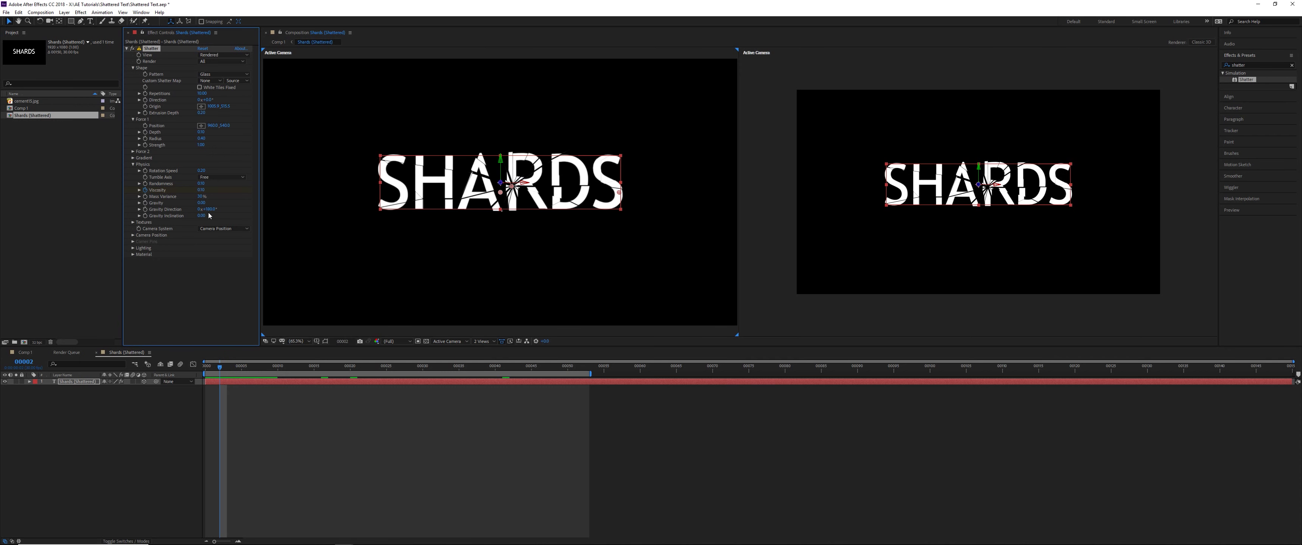
pyautogui.press('u')
# Keyframe the Shatter effect's Viscosity at 0.8 on frame 4 and check the following frames
pyautogui.press('pagedown')
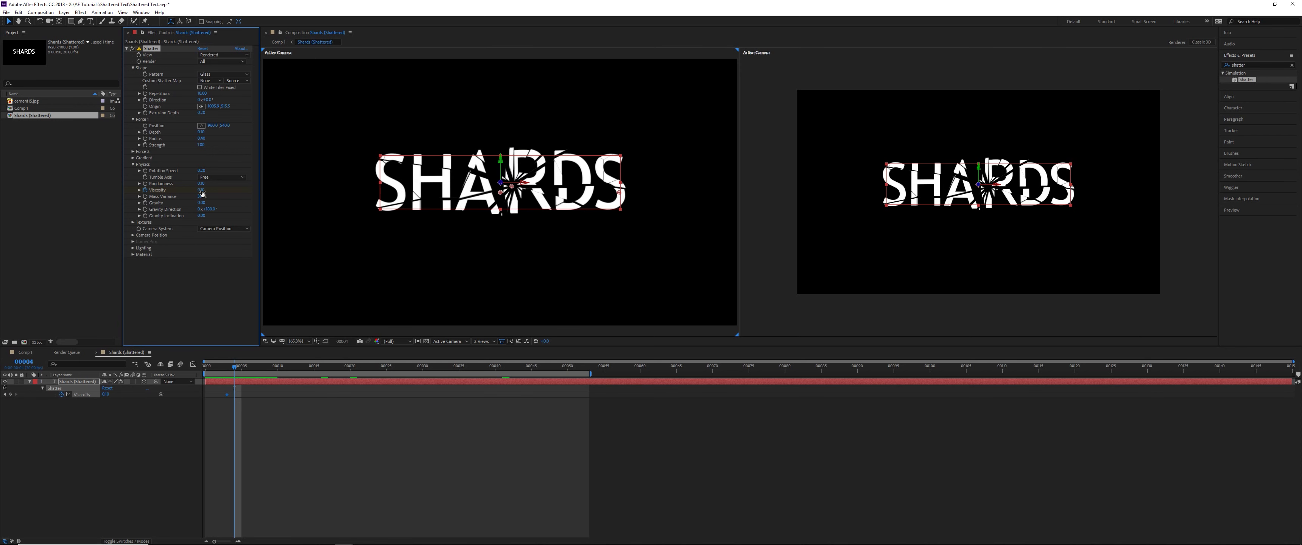
pyautogui.click(201, 189)
pyautogui.write('.8')
pyautogui.press('Return')
pyautogui.press('pagedown')
pyautogui.press('pagedown')
pyautogui.press('pagedown')
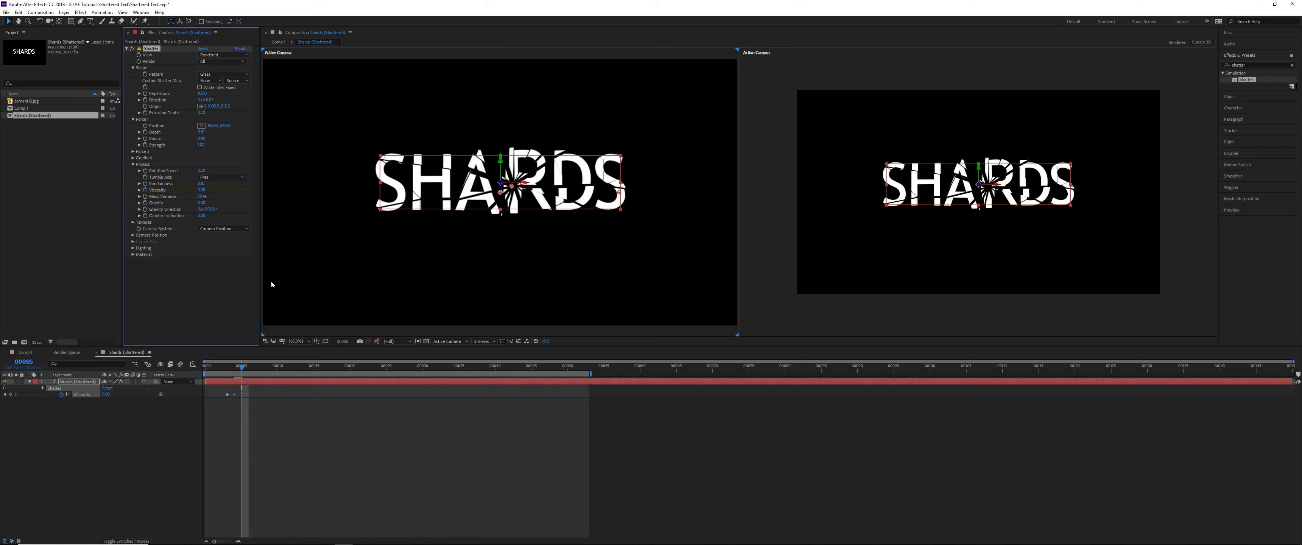
pyautogui.press('pagedown')
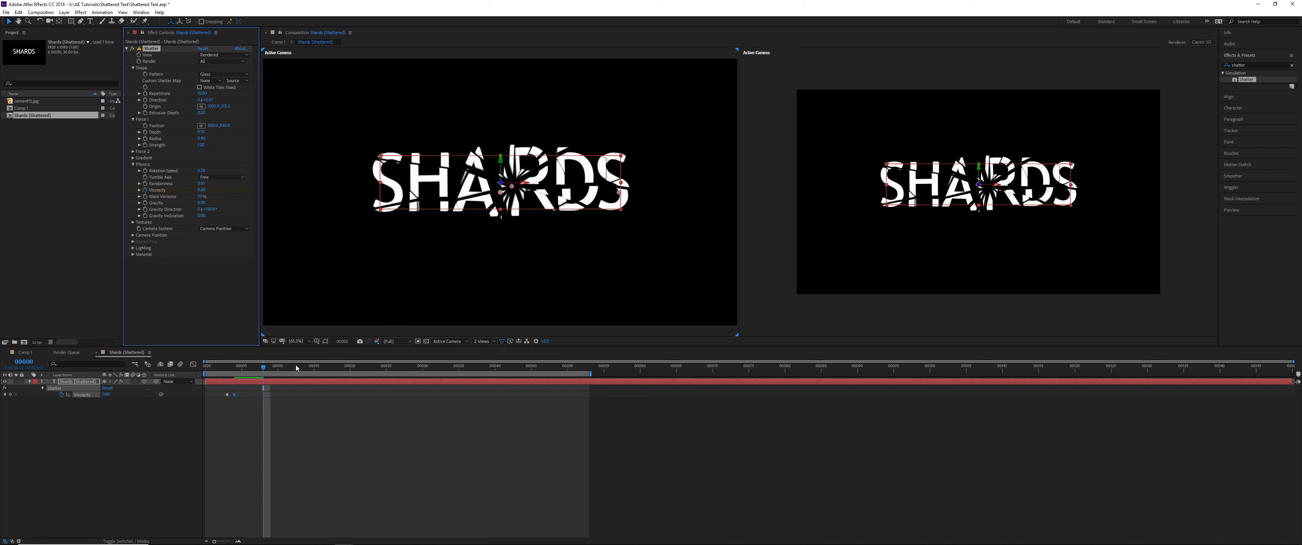
# Move both Viscosity keyframes one frame earlier, to frames 2 and 3, and check the breakup
pyautogui.click(227, 395)
pyautogui.moveTo(227, 395); pyautogui.dragTo(220, 394)
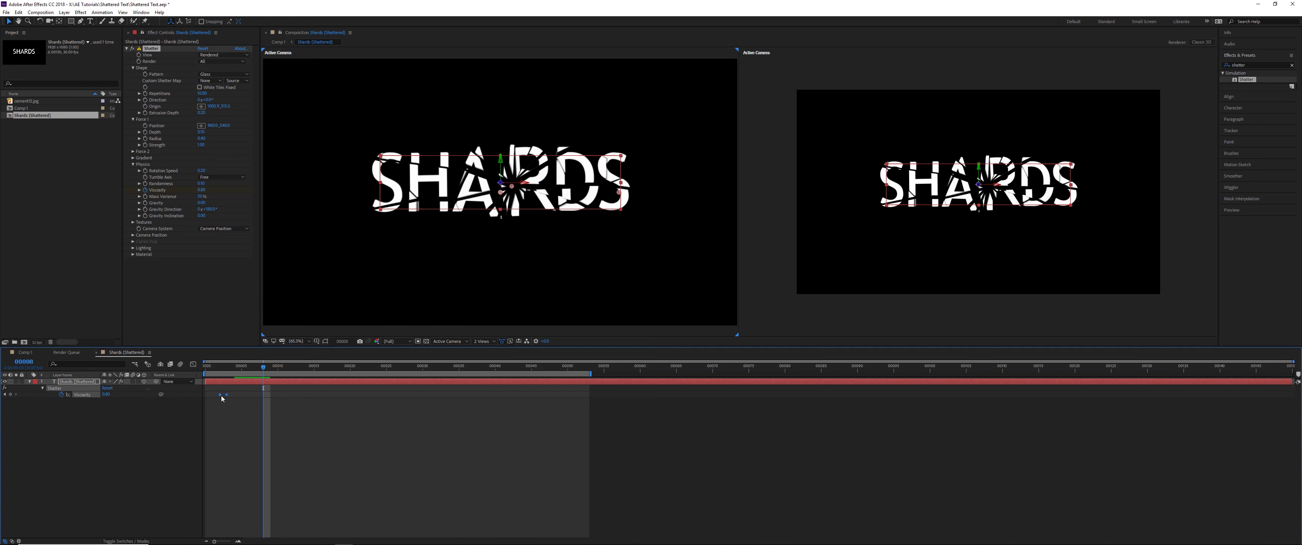
pyautogui.click(220, 368)
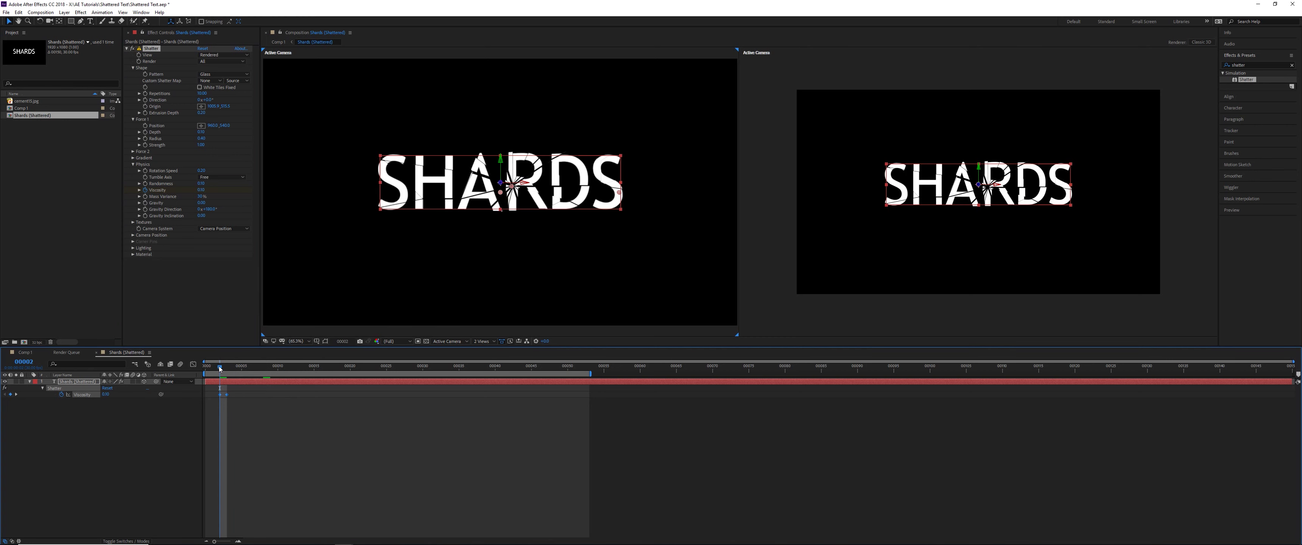
pyautogui.press('pagedown')
pyautogui.press('pagedown')
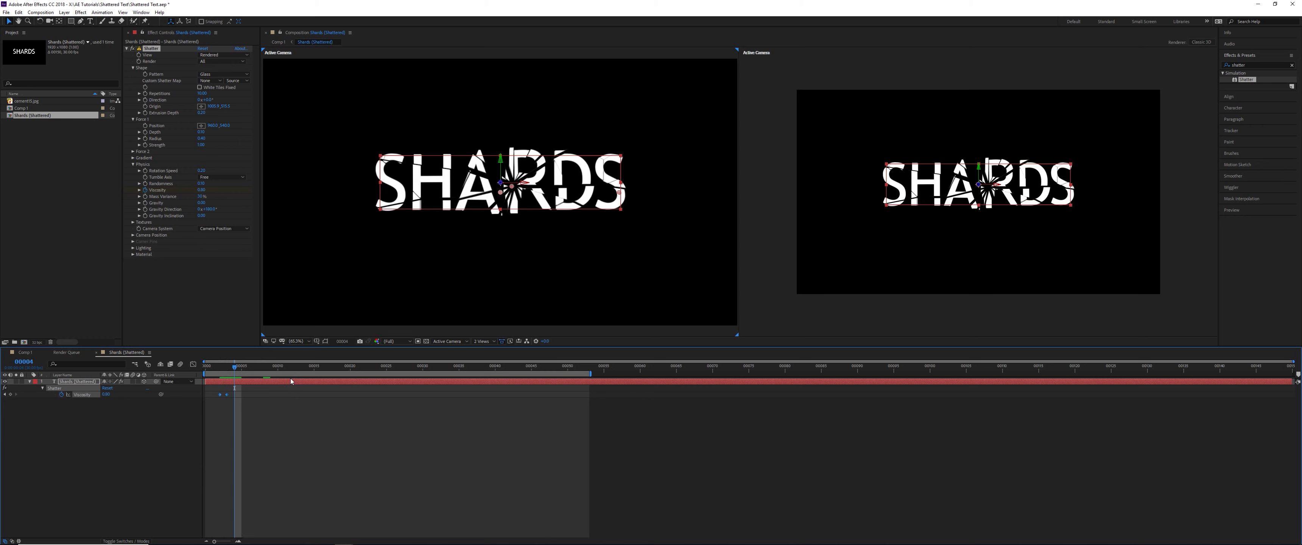
# Add a Viscosity keyframe of 0.3 at frame 10, preview it, and move that keyframe to frame 20
pyautogui.click(279, 373)
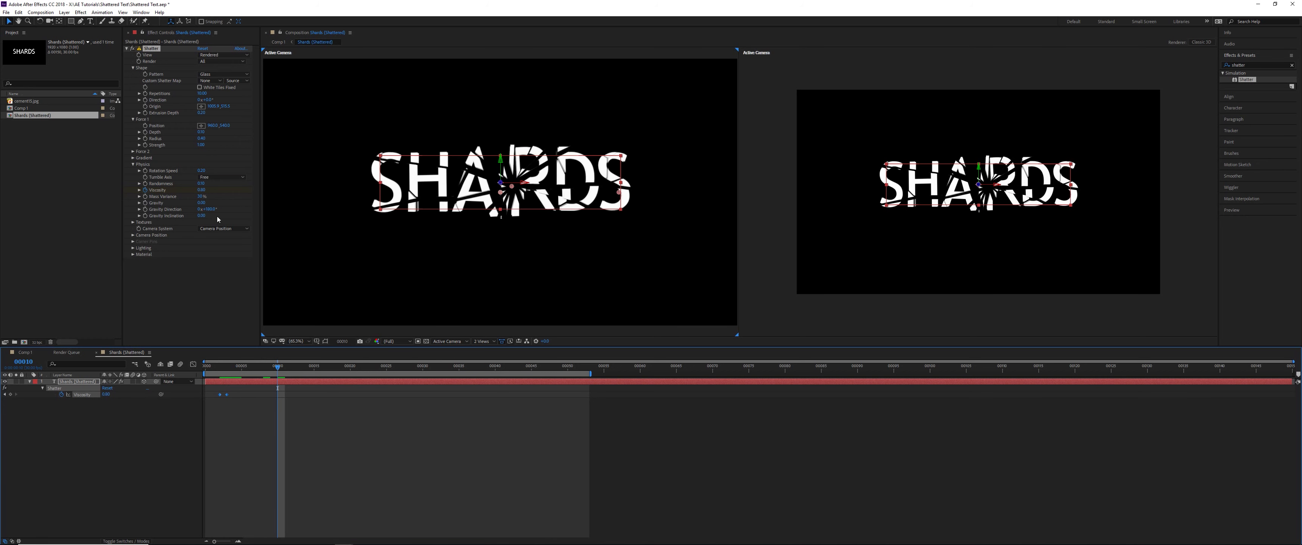
pyautogui.click(202, 190)
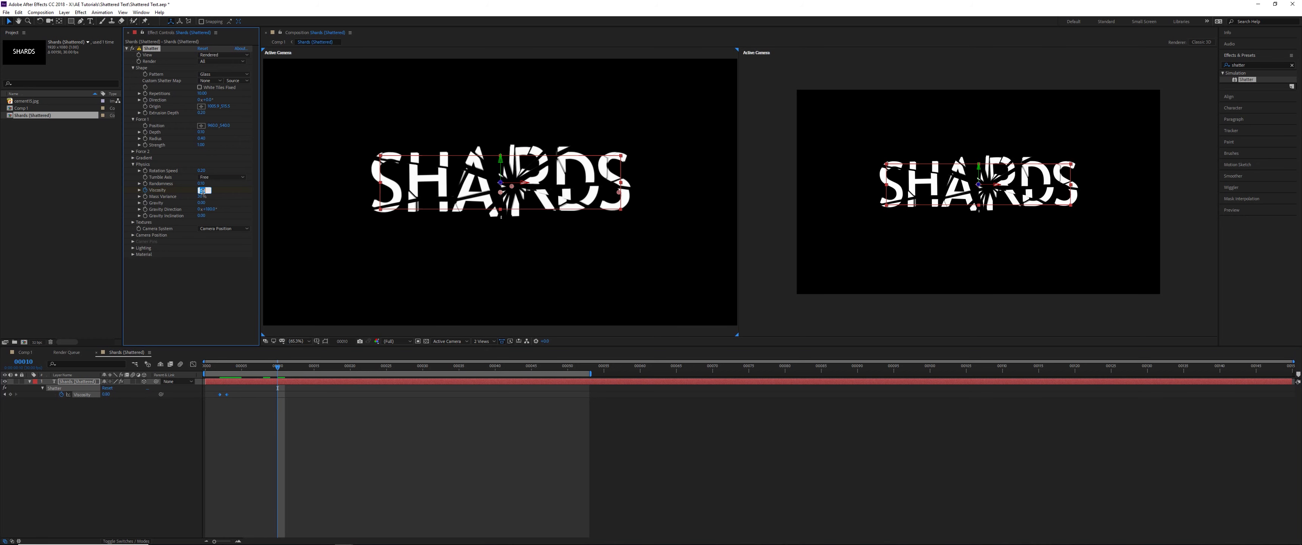
pyautogui.write('0.3')
pyautogui.press('Return')
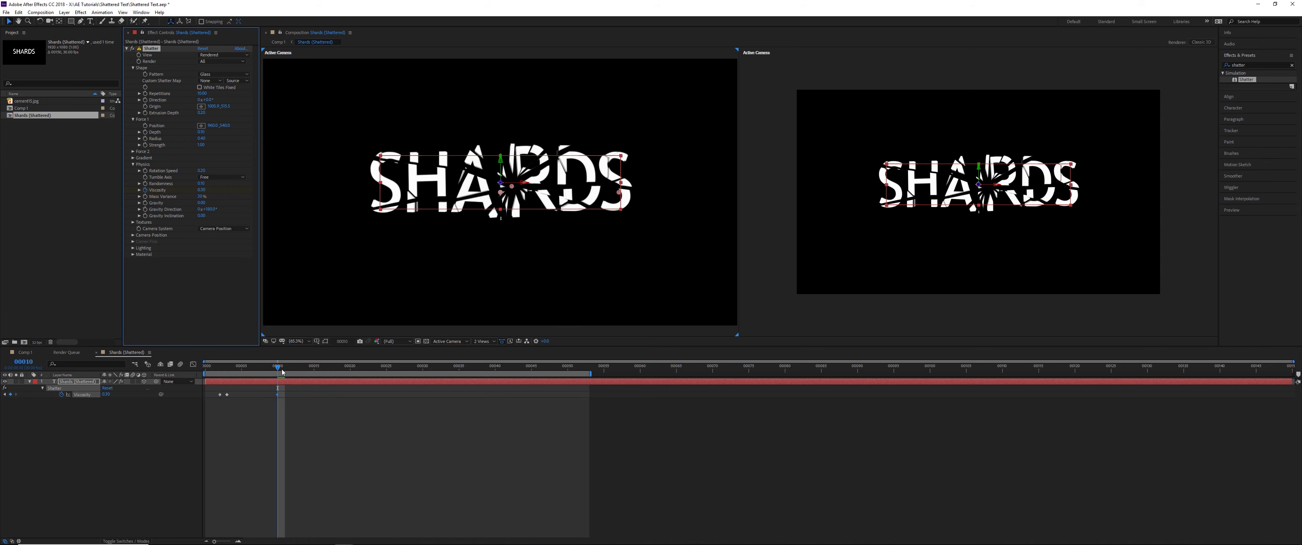
pyautogui.press('space')
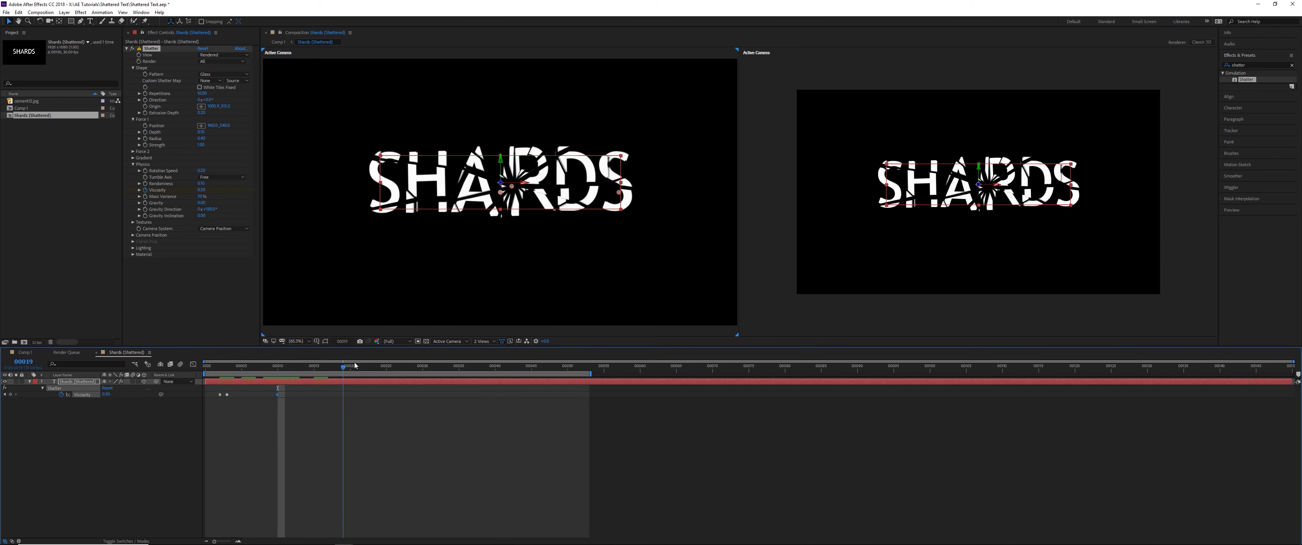
pyautogui.press('space')
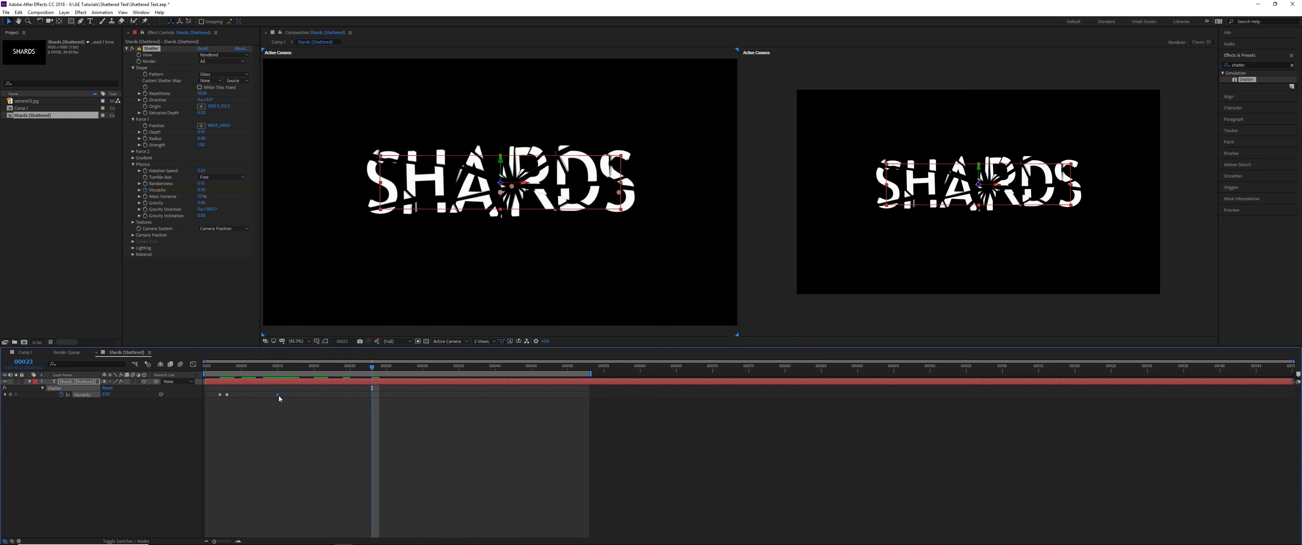
pyautogui.moveTo(292, 394); pyautogui.dragTo(350, 395)
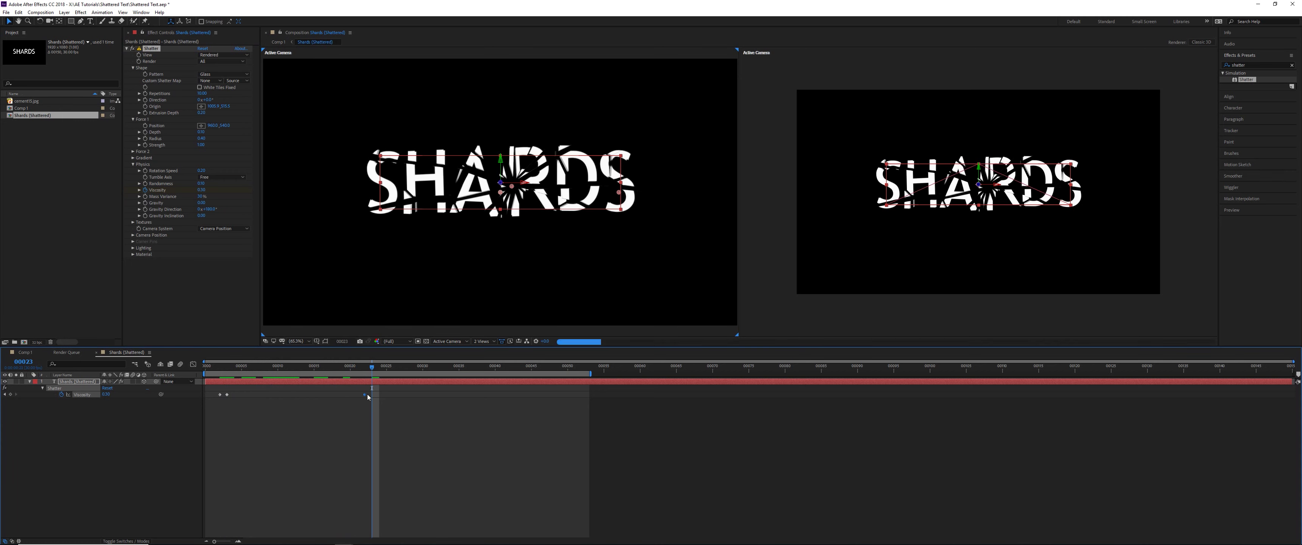
# Set the Viscosity keyframe at frame 3 to 0.9 and preview the shatter
pyautogui.click(227, 369)
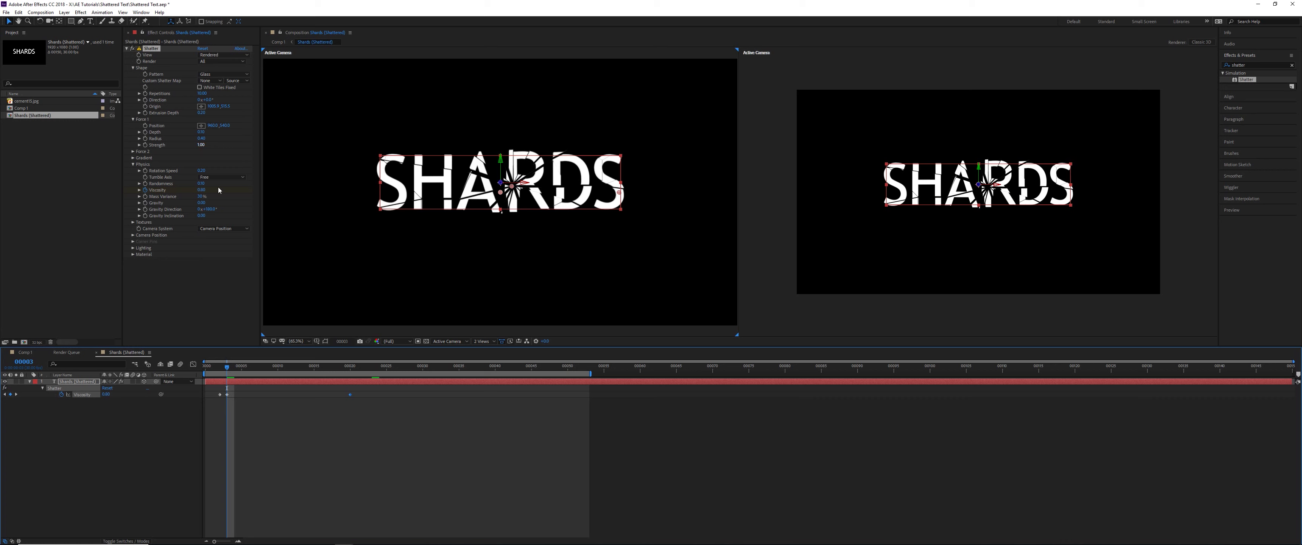
pyautogui.click(201, 190)
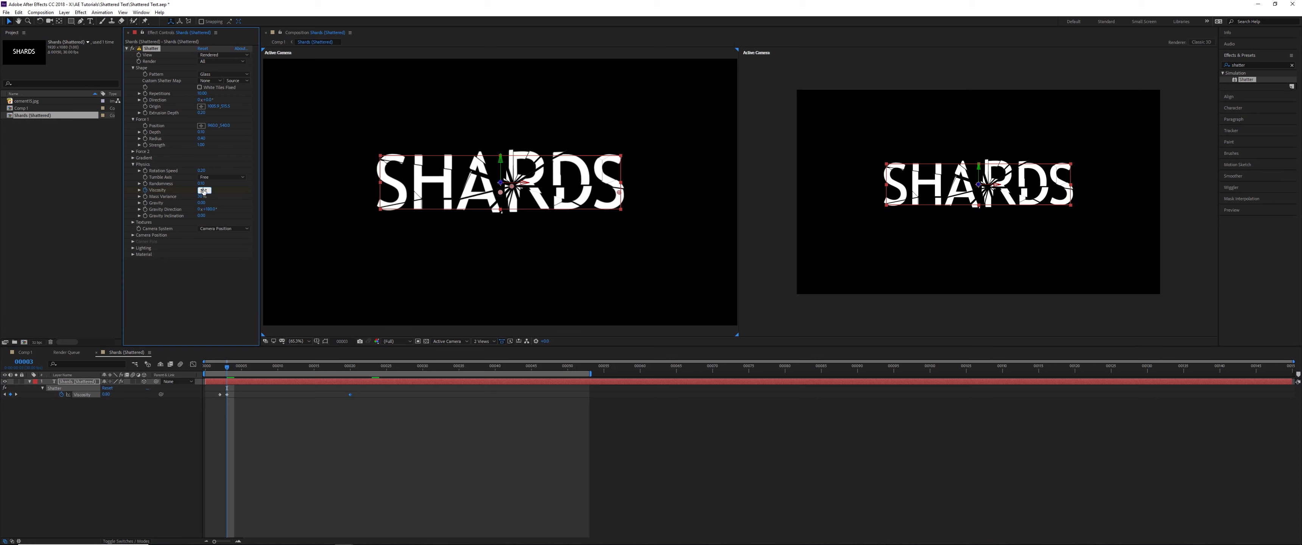
pyautogui.write('0.9')
pyautogui.press('Return')
pyautogui.press('space')
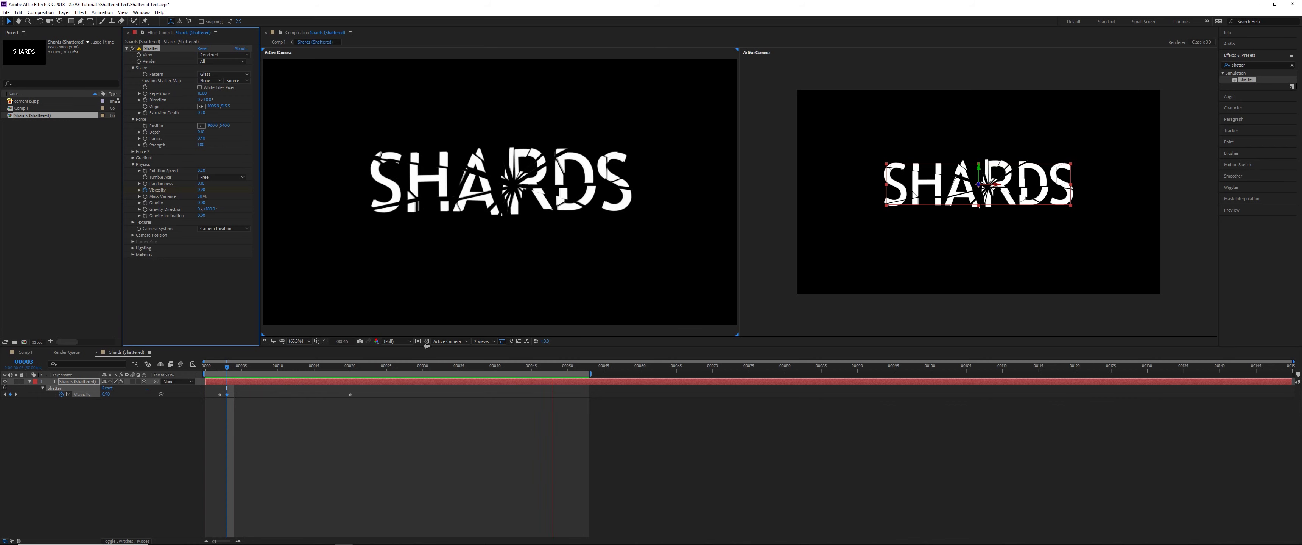
# Set the last Viscosity keyframe to 0.1 and move it from frame 20 to frame 14
pyautogui.click(343, 368)
pyautogui.moveTo(255, 371); pyautogui.dragTo(349, 360)
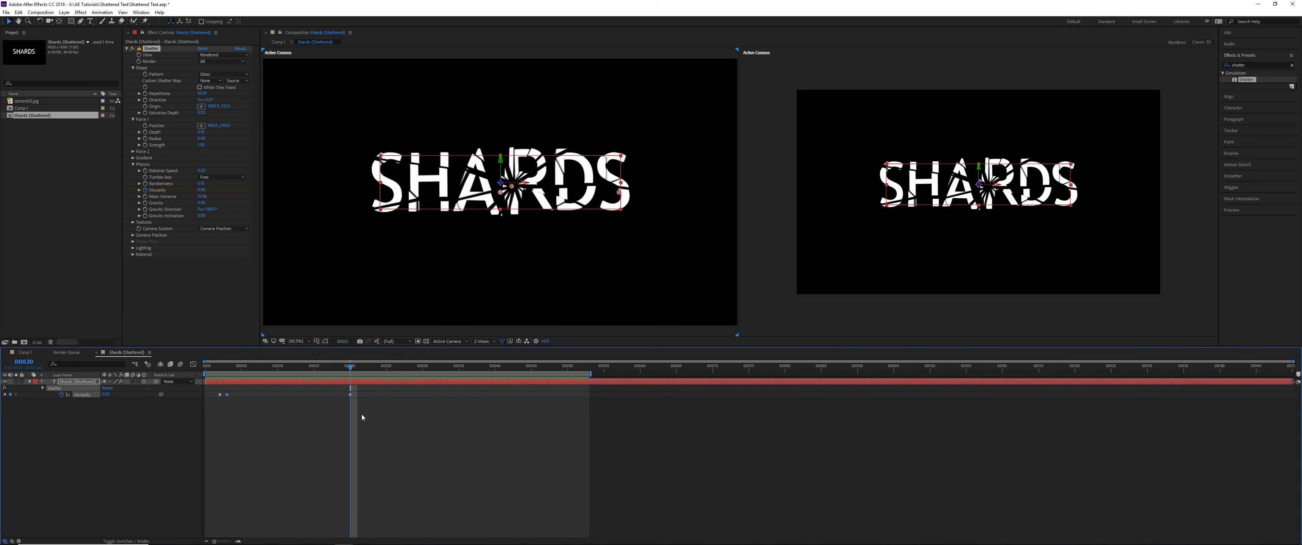
pyautogui.click(202, 190)
pyautogui.write('0.1')
pyautogui.press('Return')
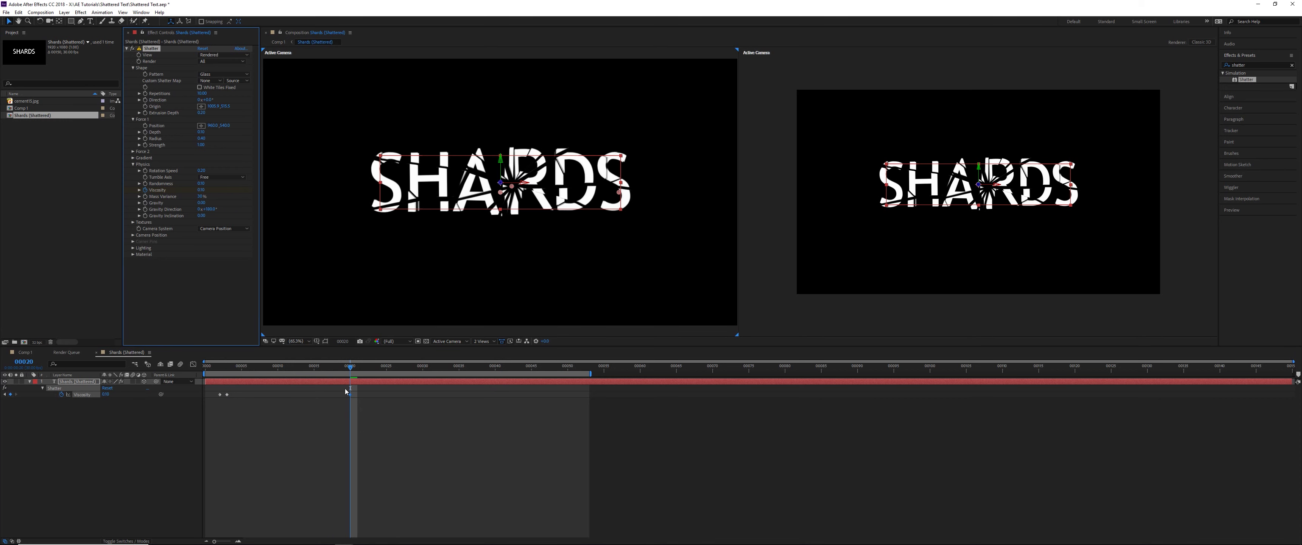
pyautogui.moveTo(351, 395); pyautogui.dragTo(306, 394)
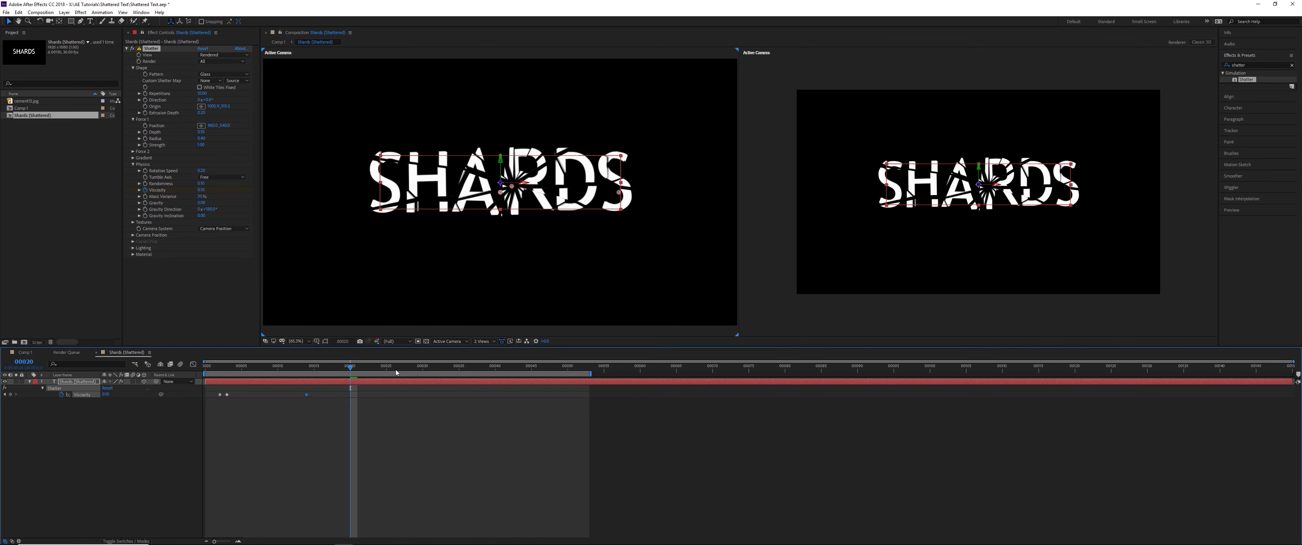
# Add a Viscosity keyframe of 0.5 at frame 30 and preview the shatter animation
pyautogui.click(394, 369)
pyautogui.click(456, 368)
pyautogui.click(503, 369)
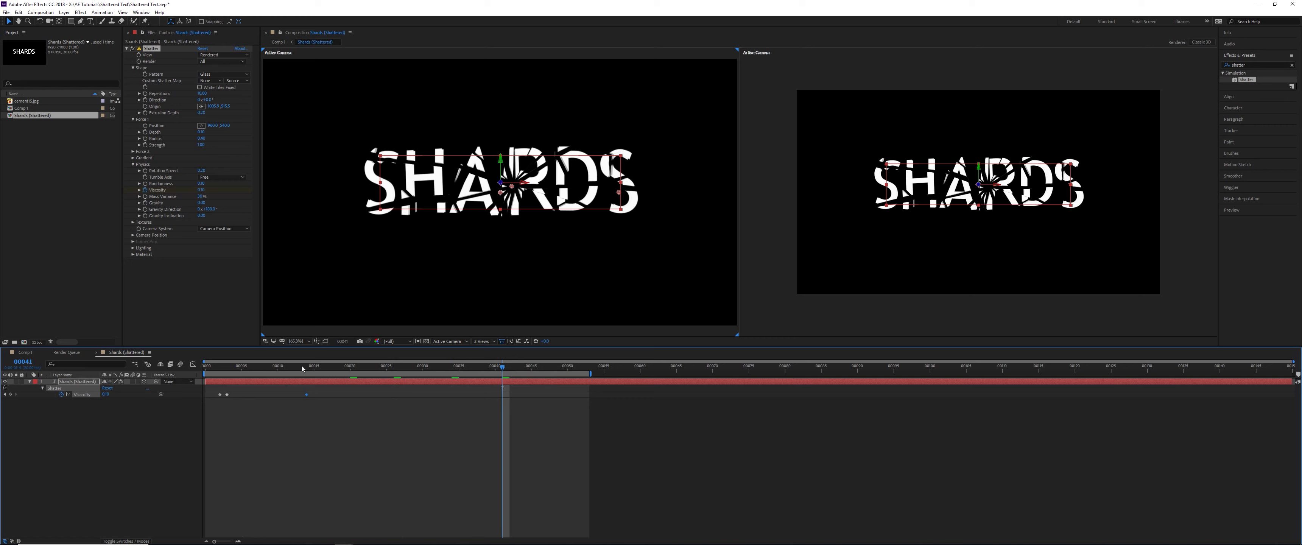
pyautogui.click(423, 369)
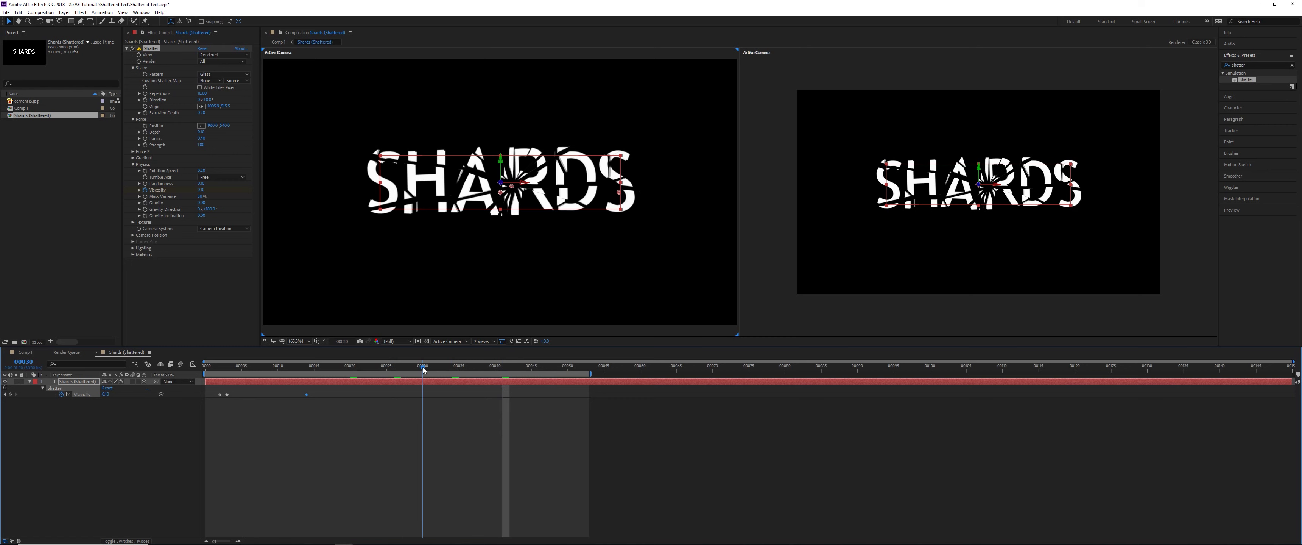
pyautogui.click(107, 395)
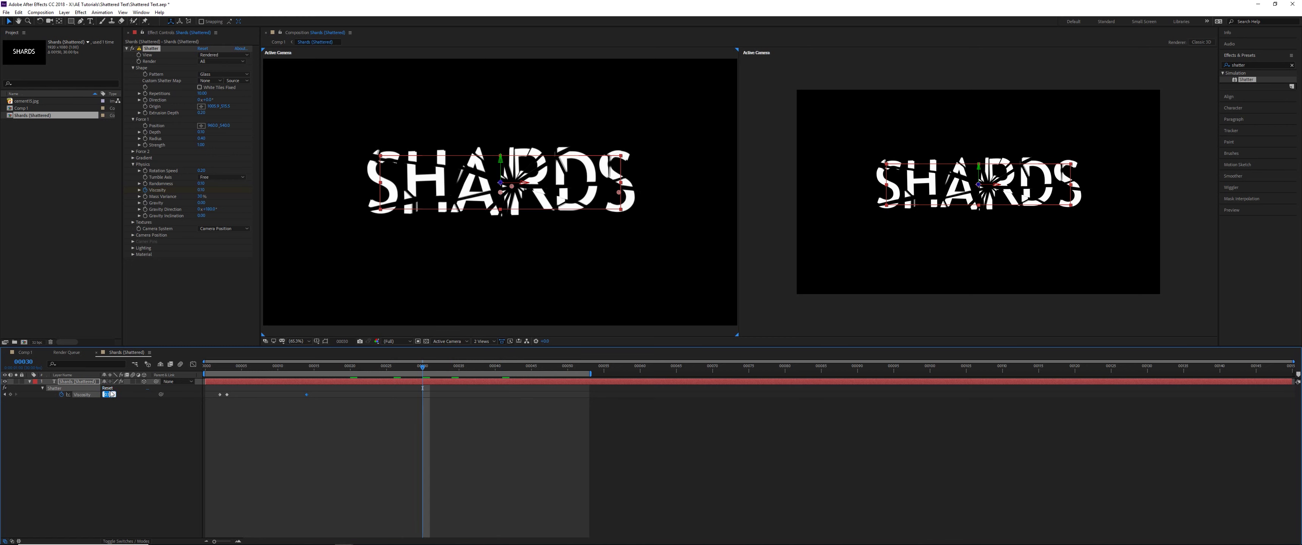
pyautogui.write('.5')
pyautogui.press('Return')
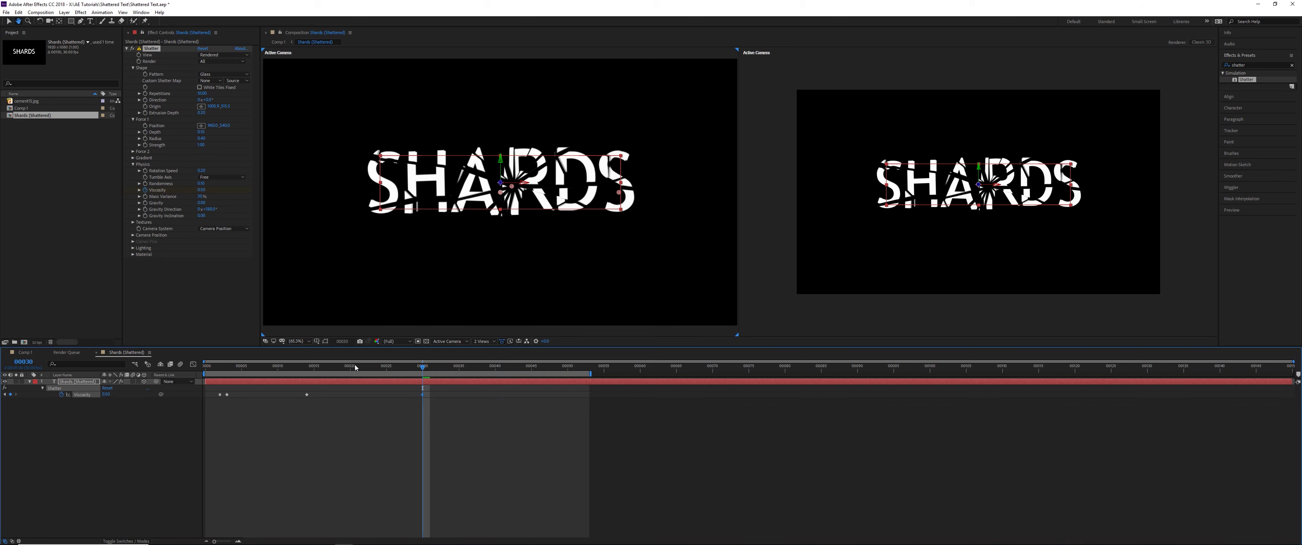
pyautogui.press('space')
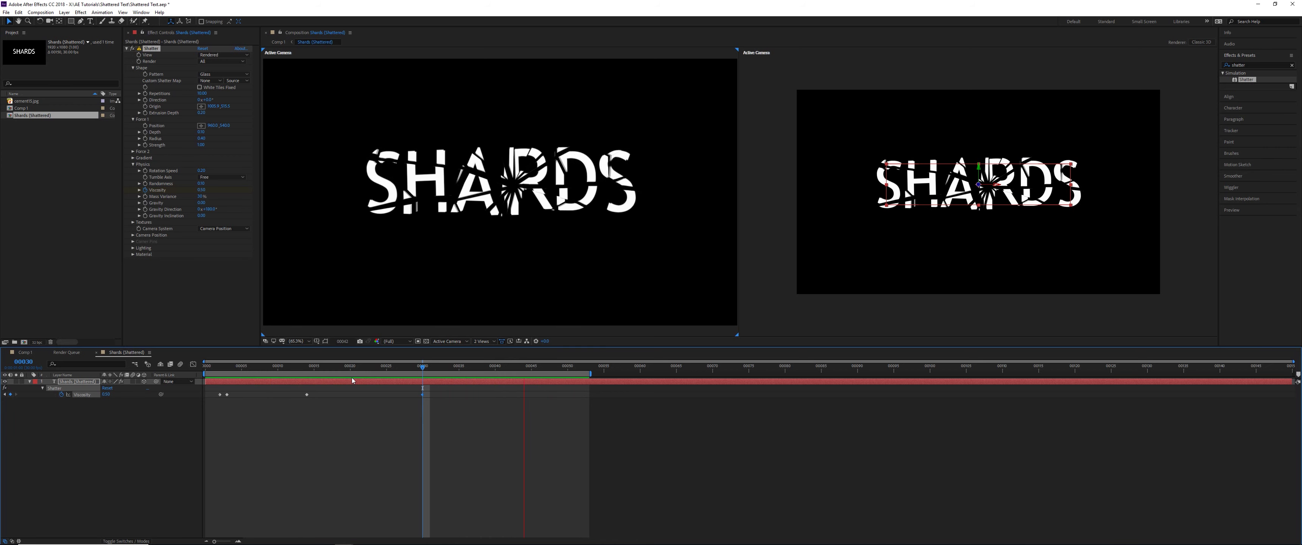
pyautogui.press('space')
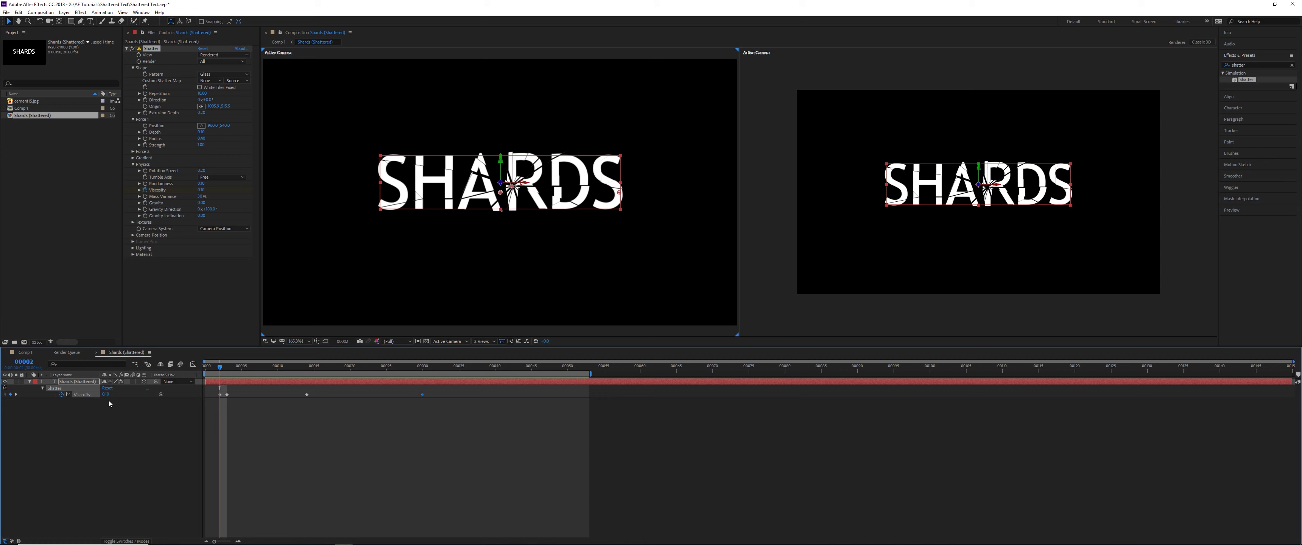
# Scrub through the Viscosity keyframes at frames 3, 14 and 30 to examine how the shards spread
pyautogui.click(227, 366)
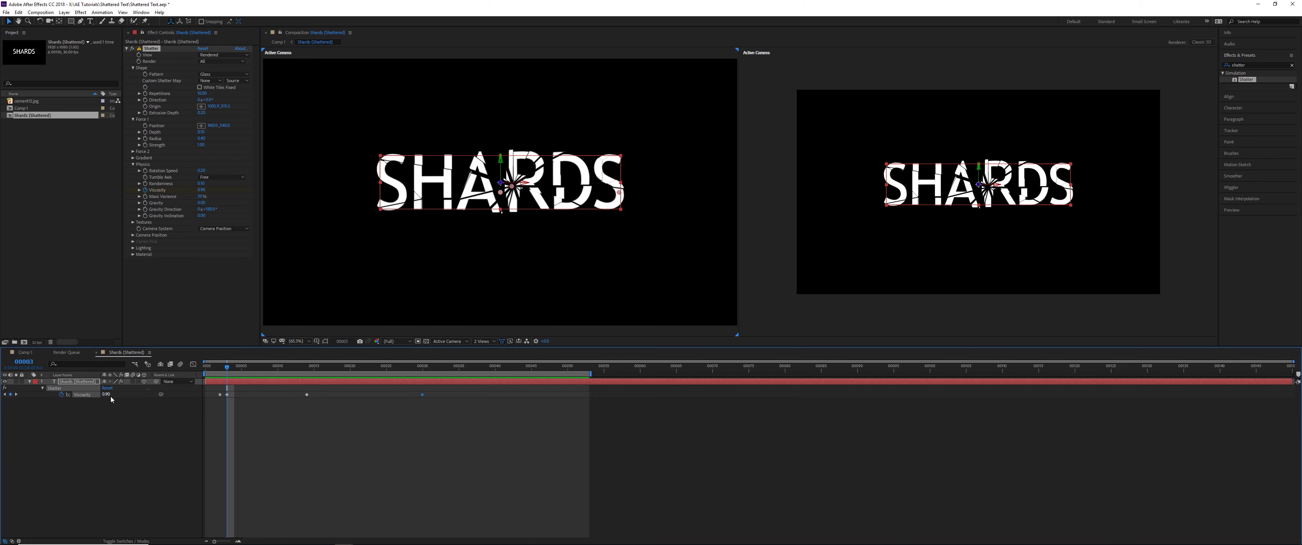
pyautogui.moveTo(301, 369); pyautogui.dragTo(307, 368)
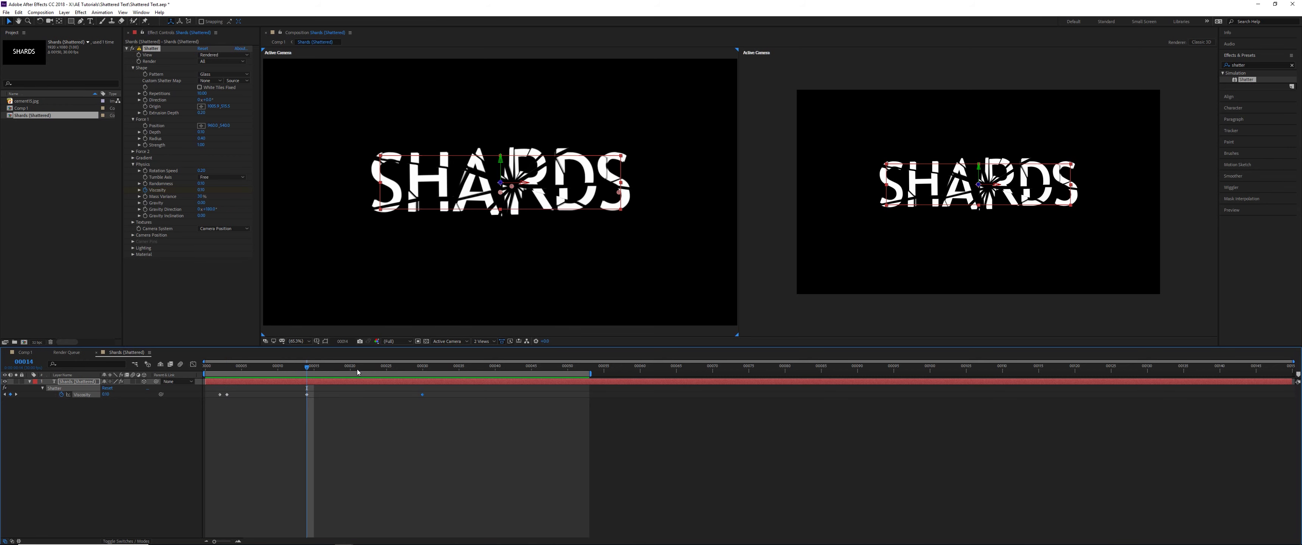
pyautogui.moveTo(358, 372); pyautogui.dragTo(423, 369)
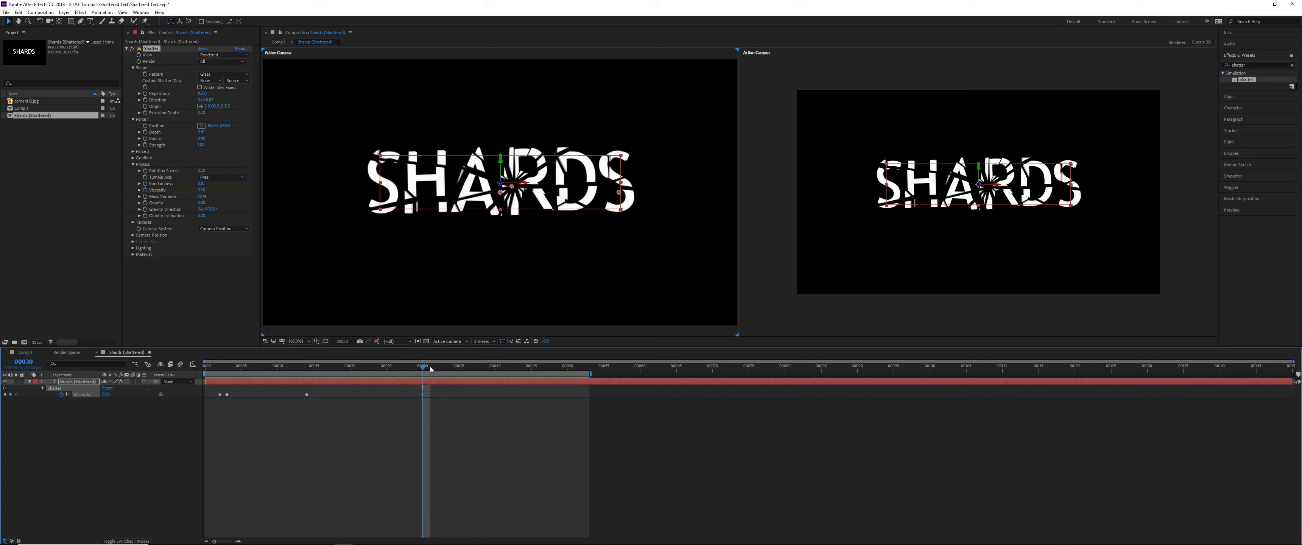
pyautogui.moveTo(423, 367); pyautogui.dragTo(277, 367)
pyautogui.moveTo(375, 357); pyautogui.dragTo(392, 429)
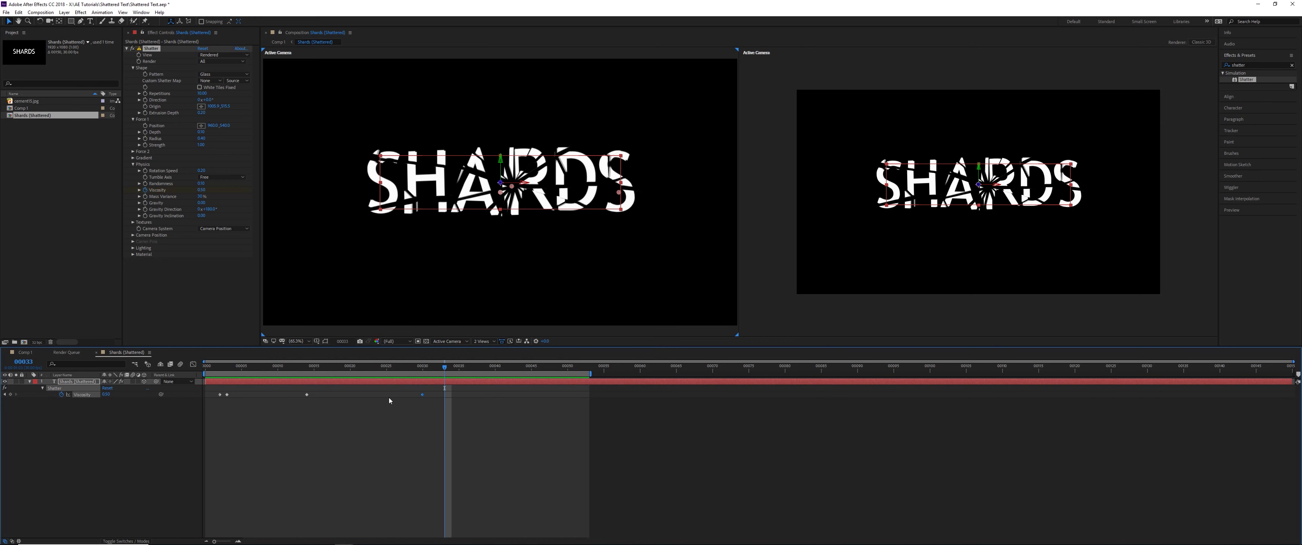
pyautogui.press('j')
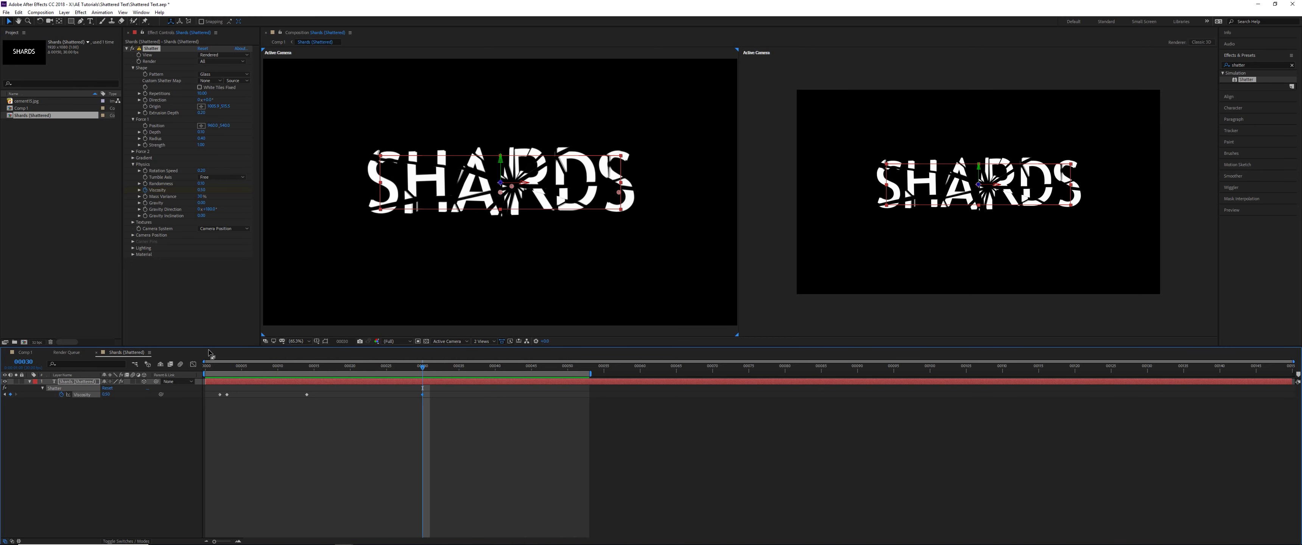
# Return to Comp 1 and step frame by frame through the impact to examine how the text shatters on the cement
pyautogui.click(25, 352)
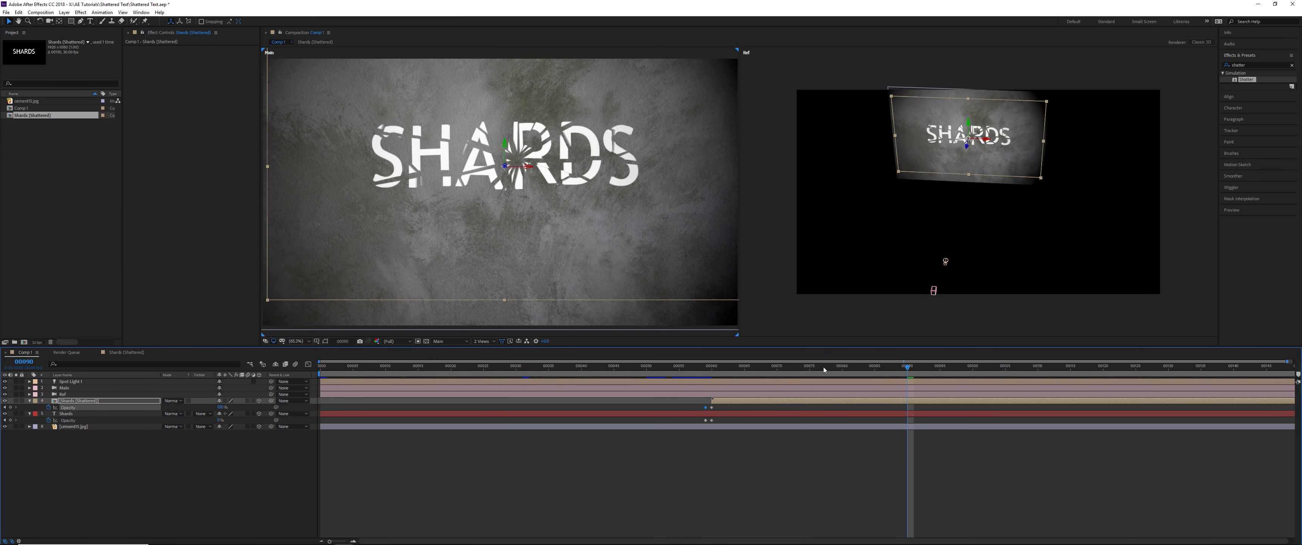
pyautogui.moveTo(824, 369); pyautogui.dragTo(683, 368)
pyautogui.press('pagedown')
pyautogui.press('pagedown')
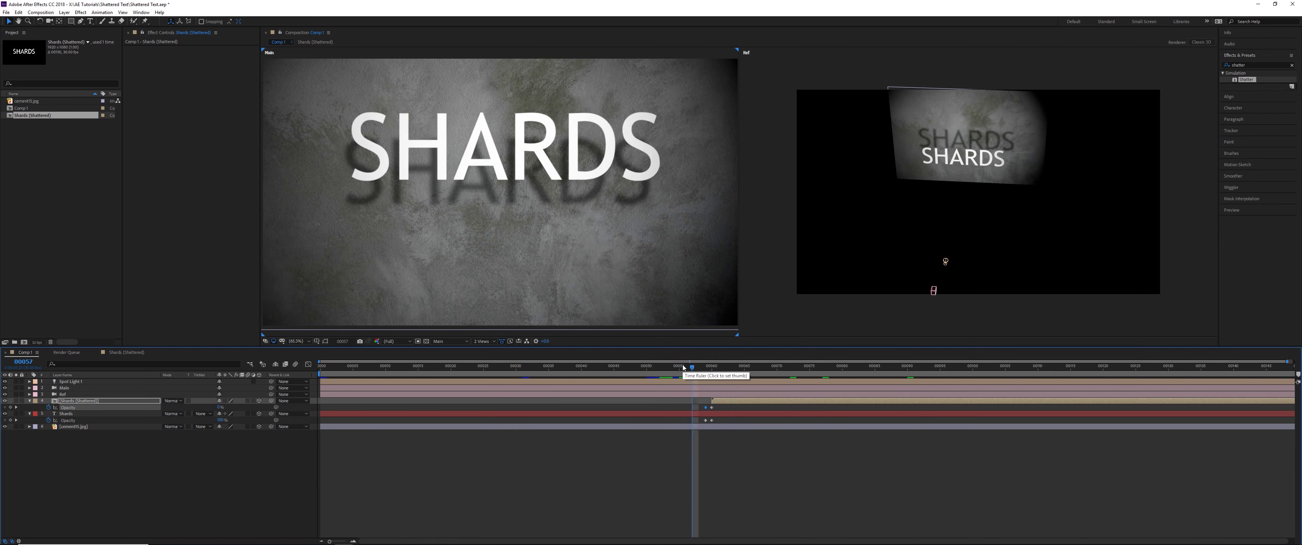
pyautogui.press('pagedown')
pyautogui.press('pagedown')
pyautogui.press('pagedown')
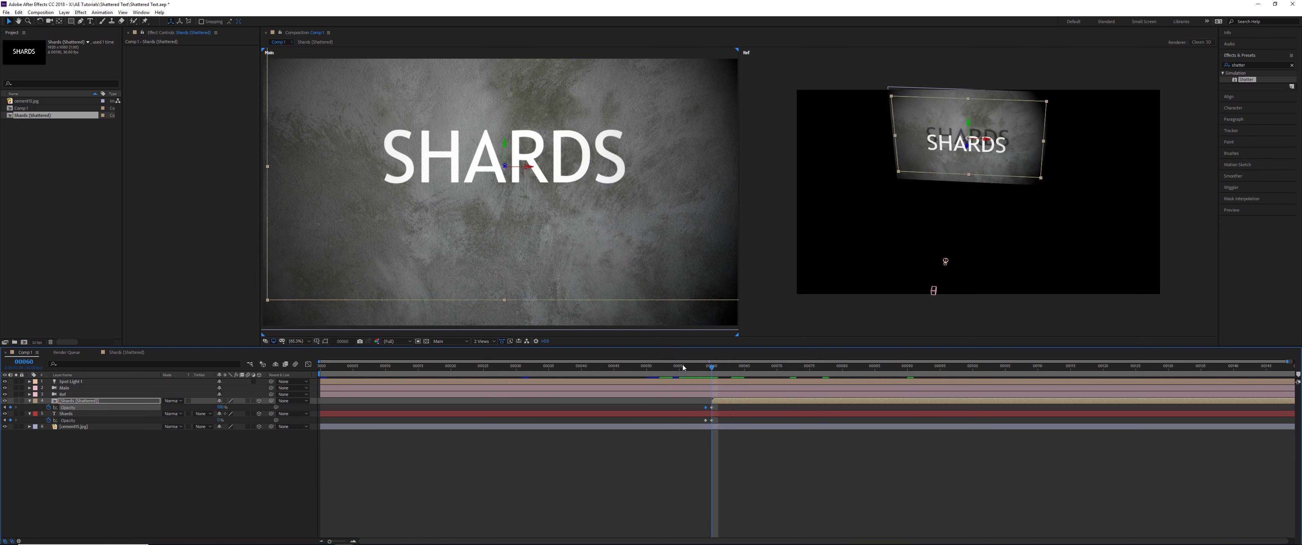
pyautogui.press('pagedown')
pyautogui.press('pagedown')
pyautogui.press('pagedown')
pyautogui.press('pagedown')
pyautogui.press('pagedown')
pyautogui.press('pagedown')
pyautogui.press('pagedown')
pyautogui.press('pagedown')
pyautogui.press('pagedown')
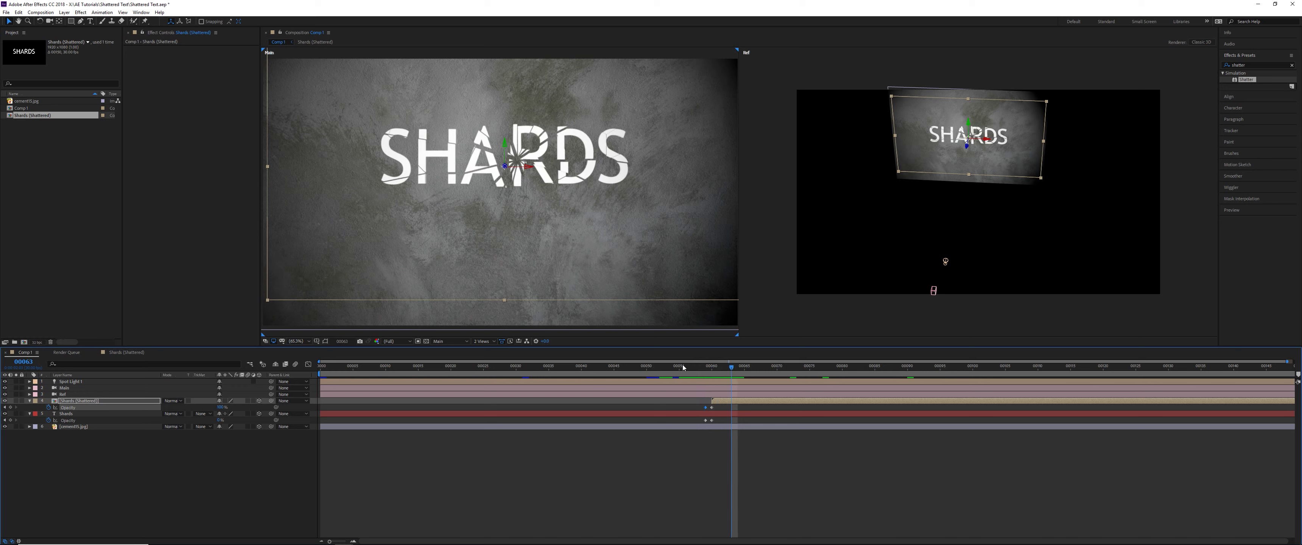
pyautogui.press('pagedown')
pyautogui.press('pagedown')
pyautogui.press('pagedown')
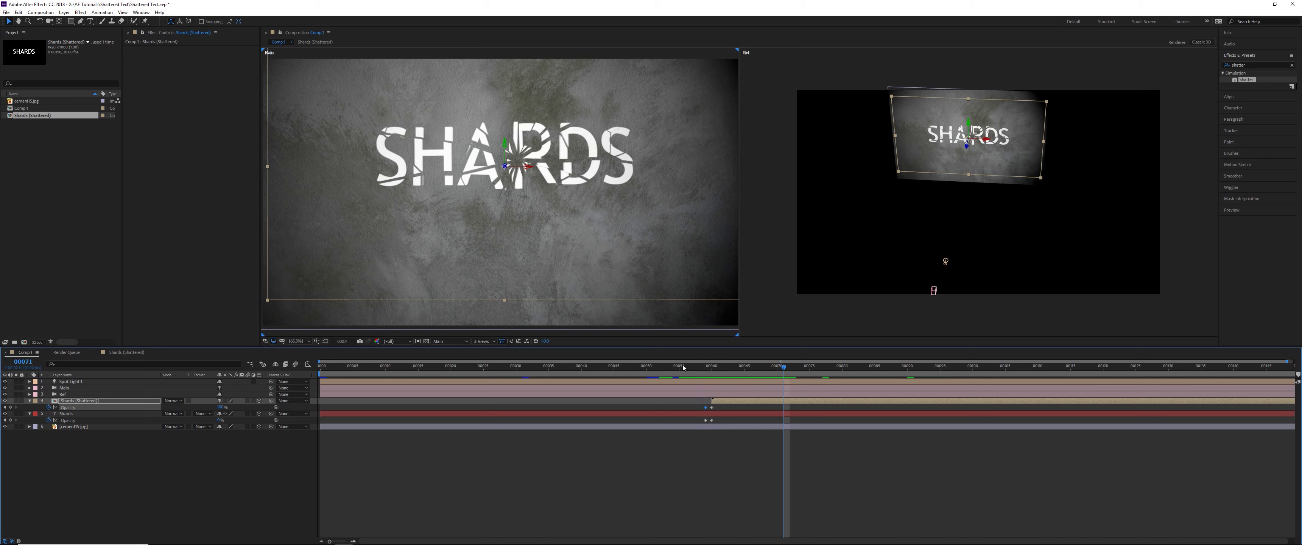
pyautogui.press('pagedown')
pyautogui.press('pagedown')
pyautogui.press('pagedown')
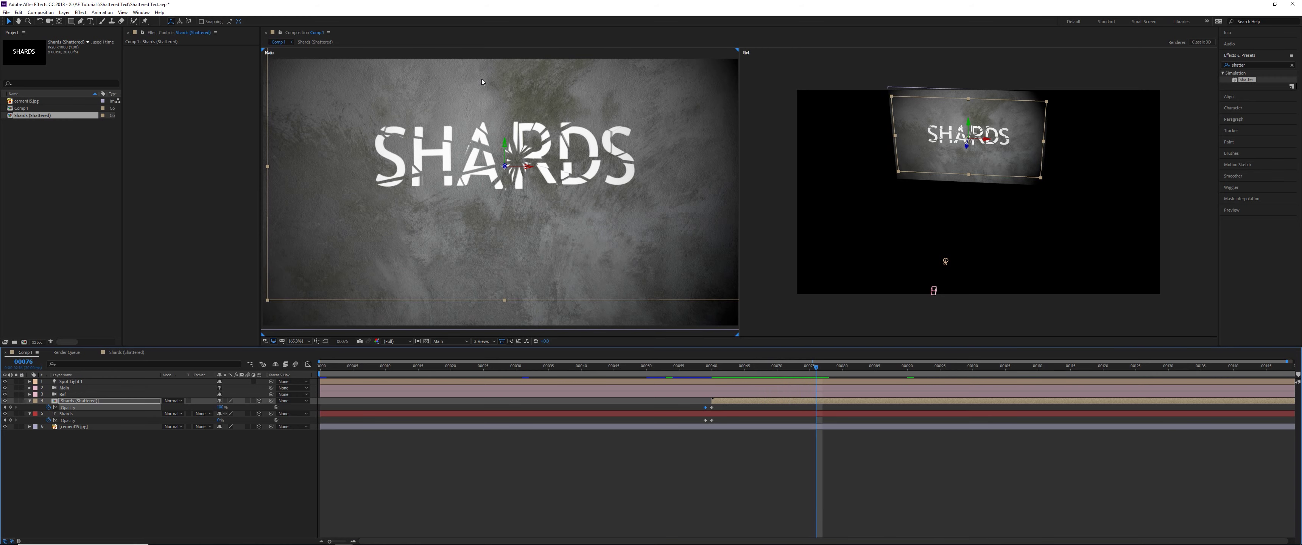
# Find the Drop Shadow effect and apply it to the Shards [Shattered] layer
pyautogui.scroll(5, 483, 81)
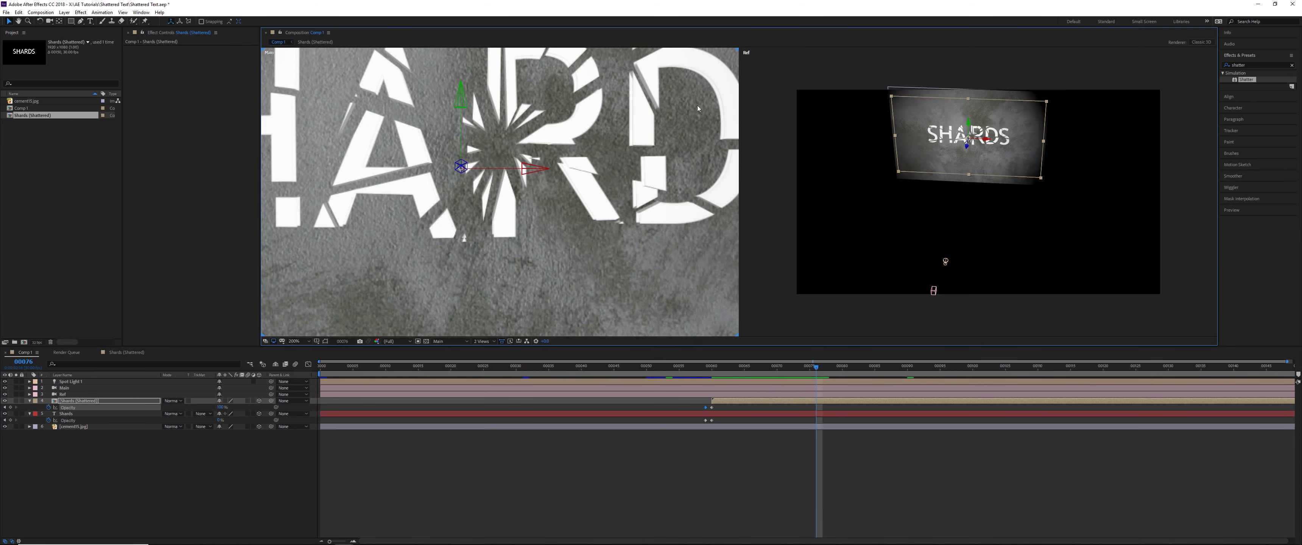
pyautogui.scroll(-3, 538, 143)
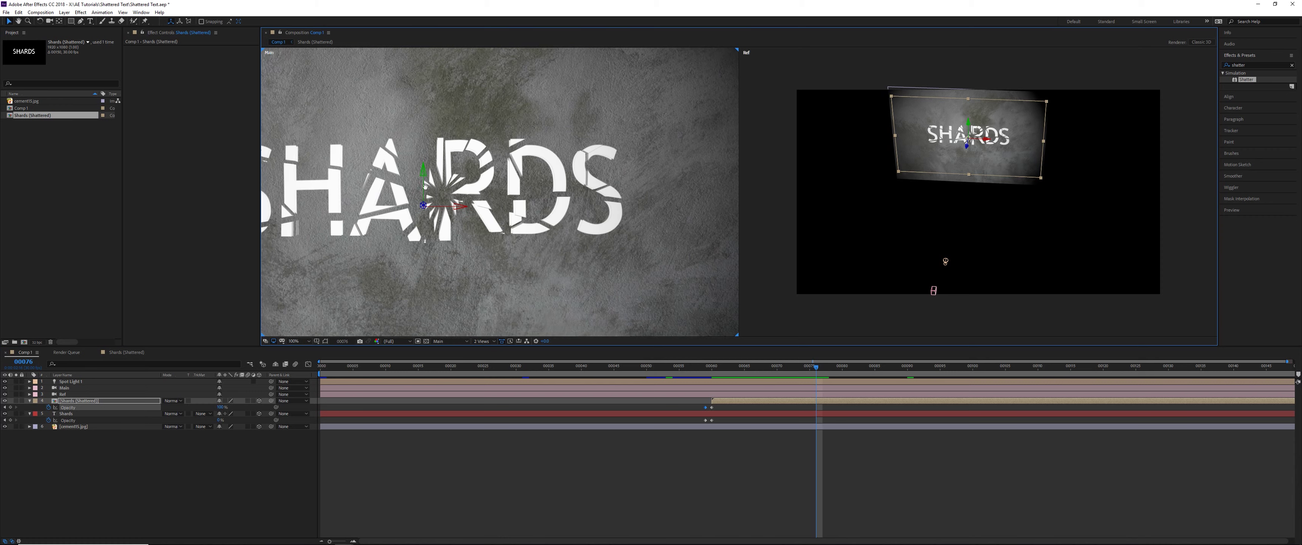
pyautogui.moveTo(425, 186); pyautogui.dragTo(512, 174)
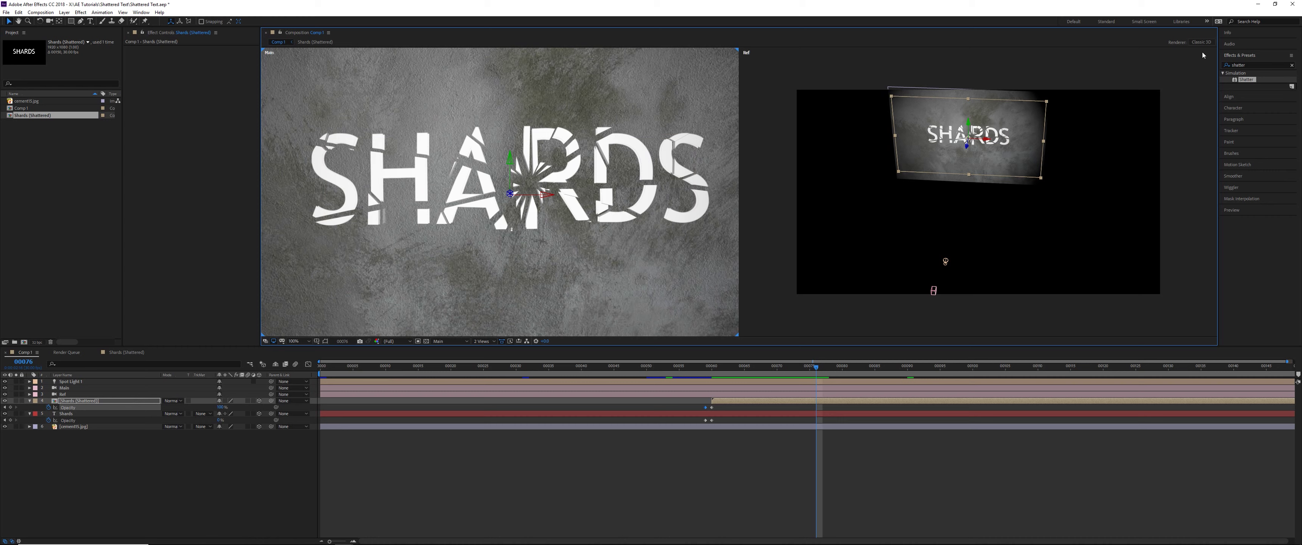
pyautogui.click(1259, 63)
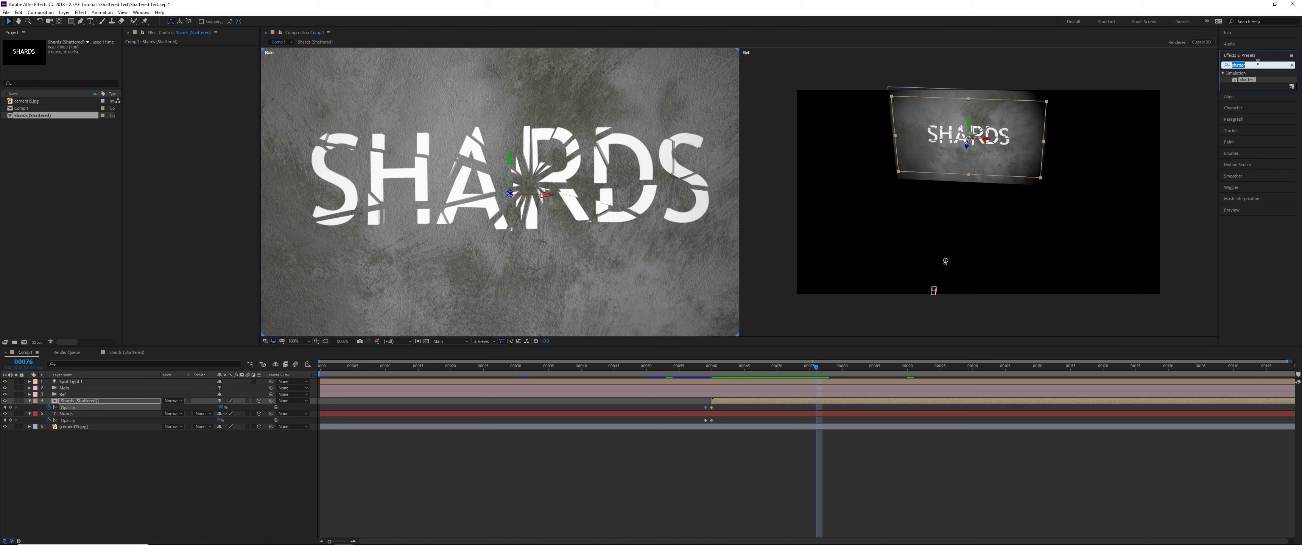
pyautogui.write('drop')
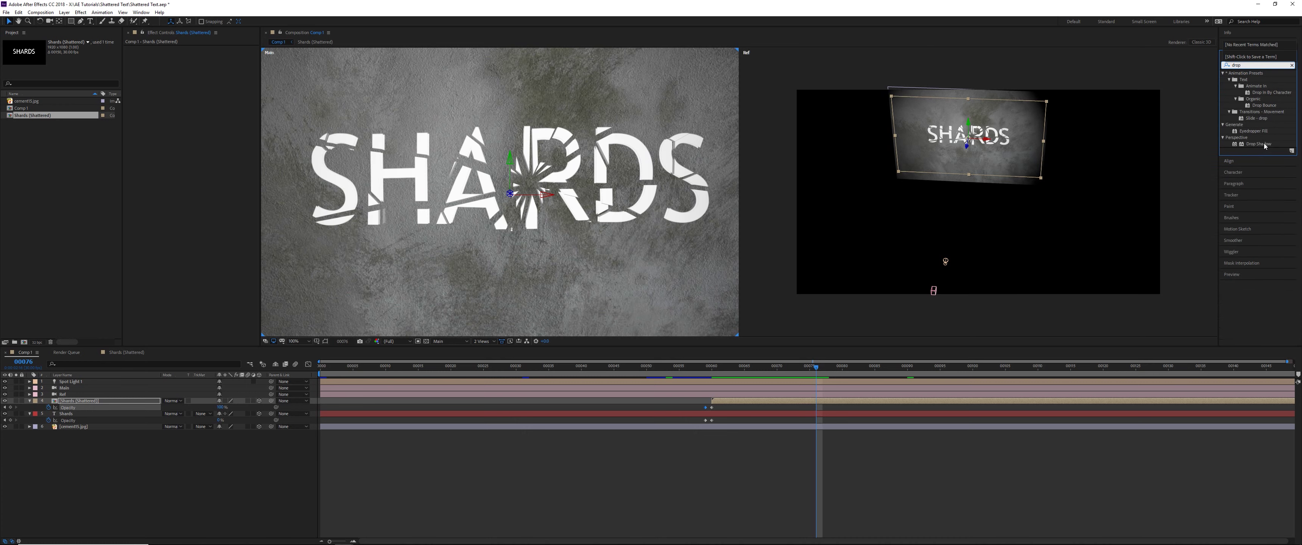
pyautogui.moveTo(1265, 146); pyautogui.dragTo(228, 157)
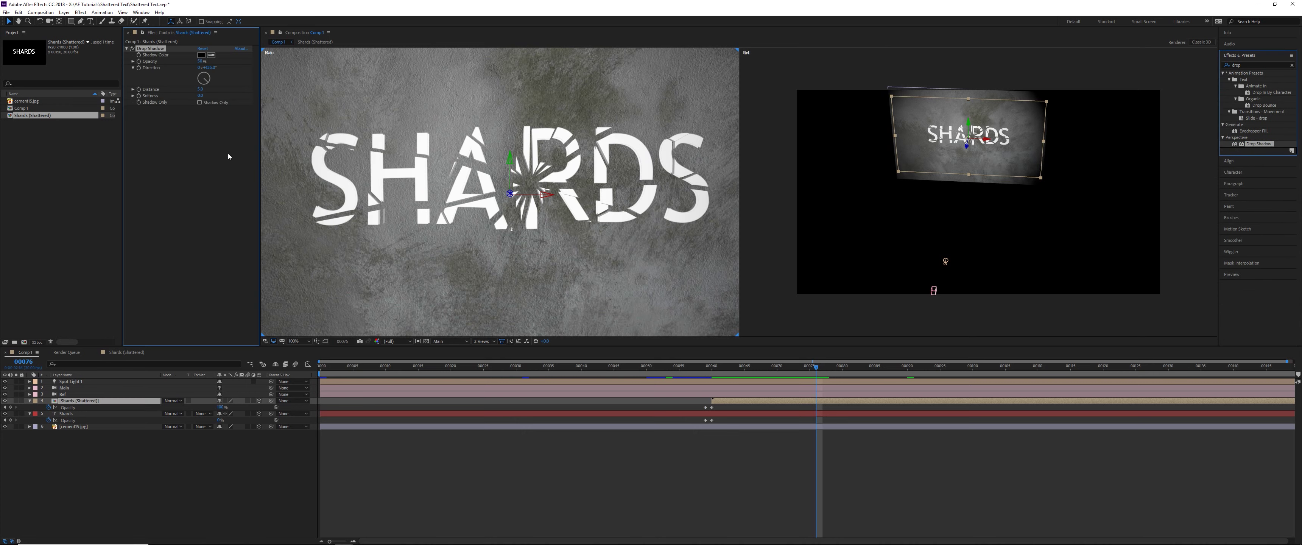
# Increase the Drop Shadow's distance and softness, isolating the shadow with Shadow Only to judge its blur
pyautogui.click(201, 89)
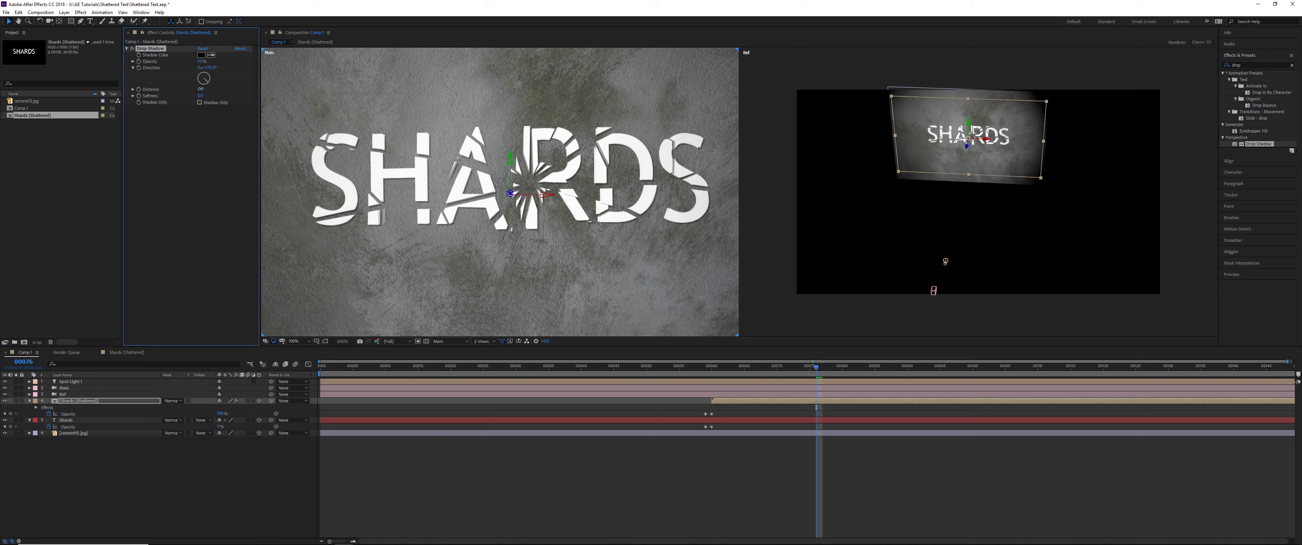
pyautogui.moveTo(203, 89); pyautogui.dragTo(205, 89)
pyautogui.moveTo(200, 95); pyautogui.dragTo(210, 93)
pyautogui.click(199, 103)
pyautogui.moveTo(200, 96); pyautogui.dragTo(205, 95)
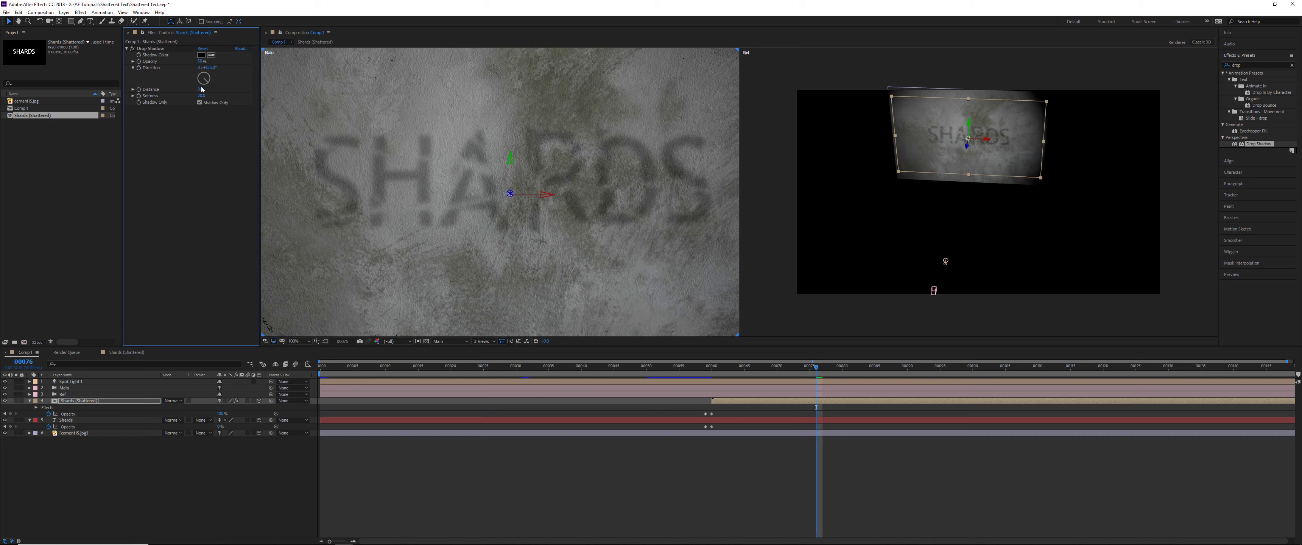
# Refine the Drop Shadow's distance, raise its opacity to 100%, and turn Shadow Only off
pyautogui.click(199, 89)
pyautogui.write('0')
pyautogui.press('Return')
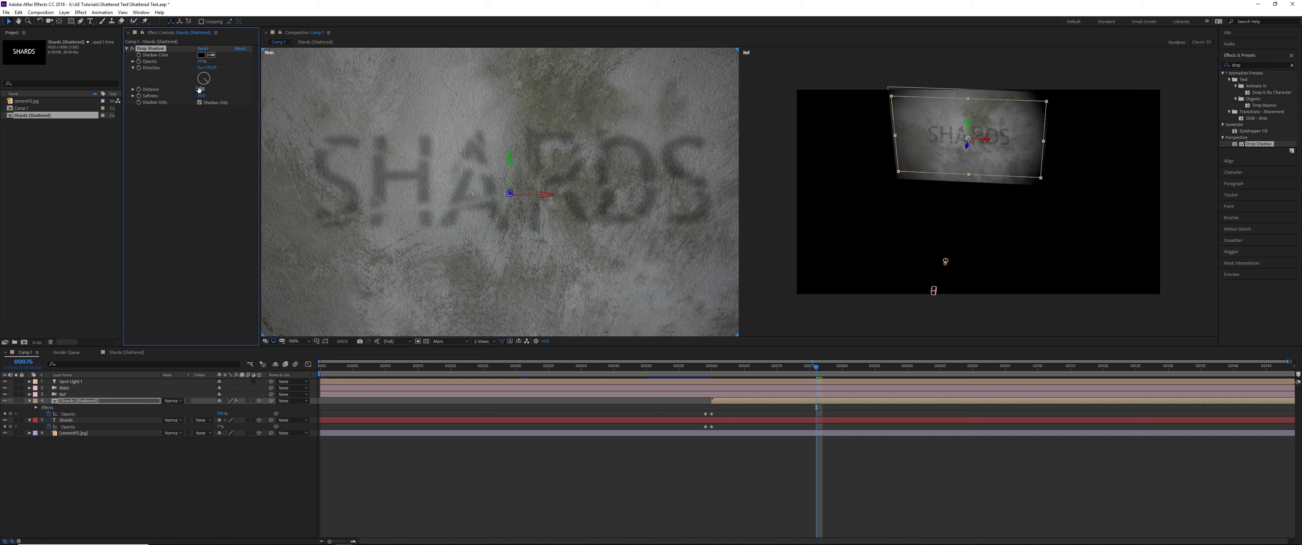
pyautogui.moveTo(202, 61); pyautogui.dragTo(228, 61)
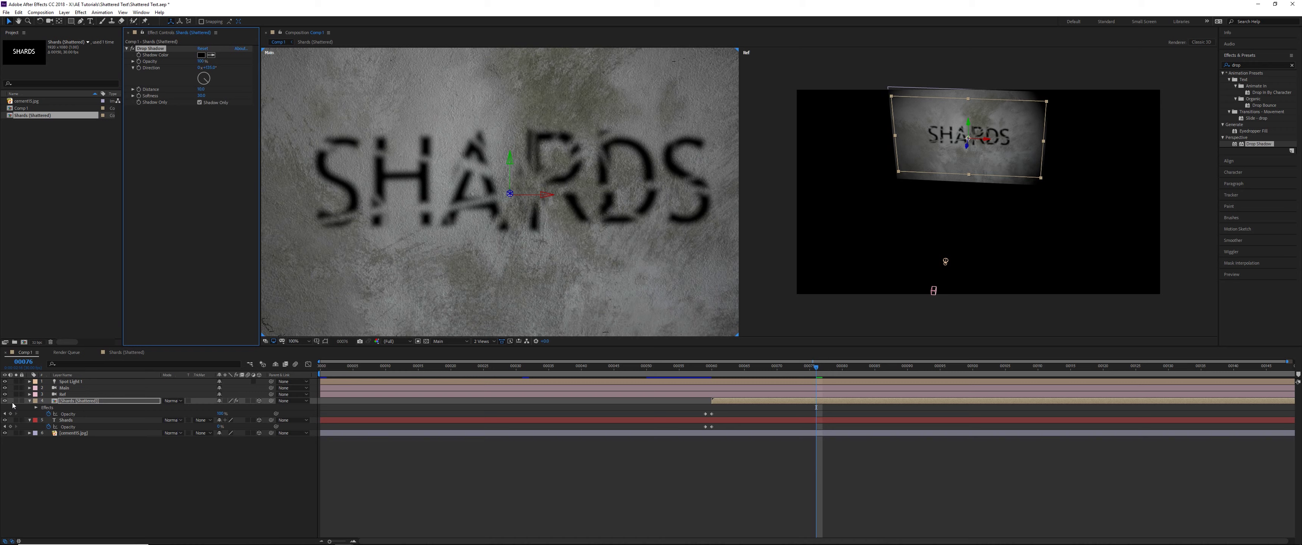
pyautogui.click(218, 103)
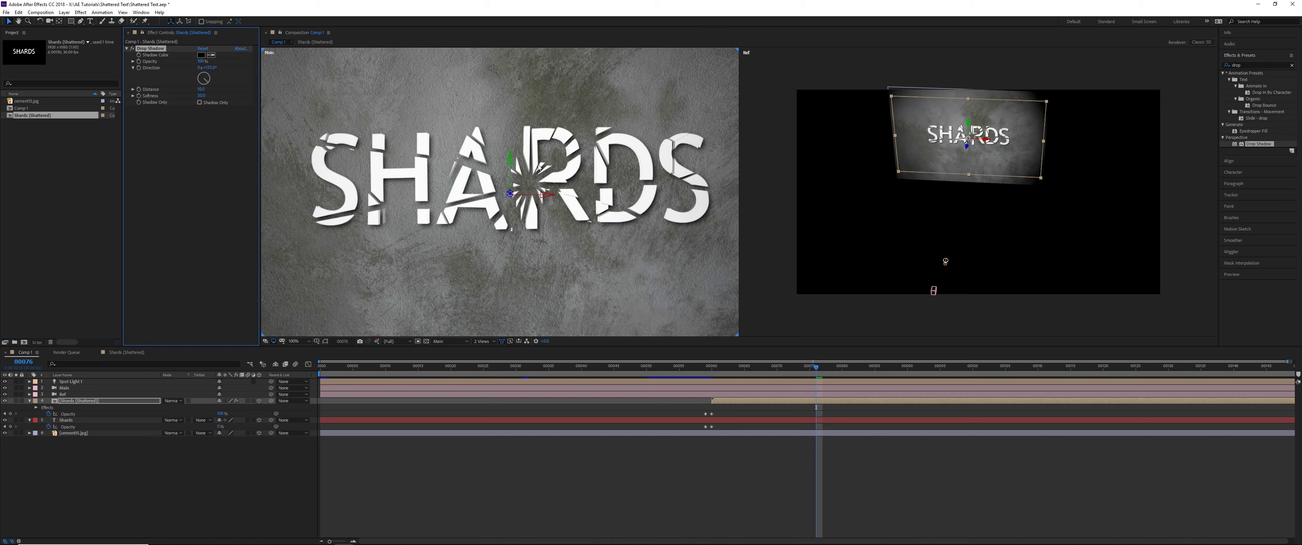
# Turn on motion blur for the original Shards text layer and enable it for the whole composition
pyautogui.scroll(-2, 539, 167)
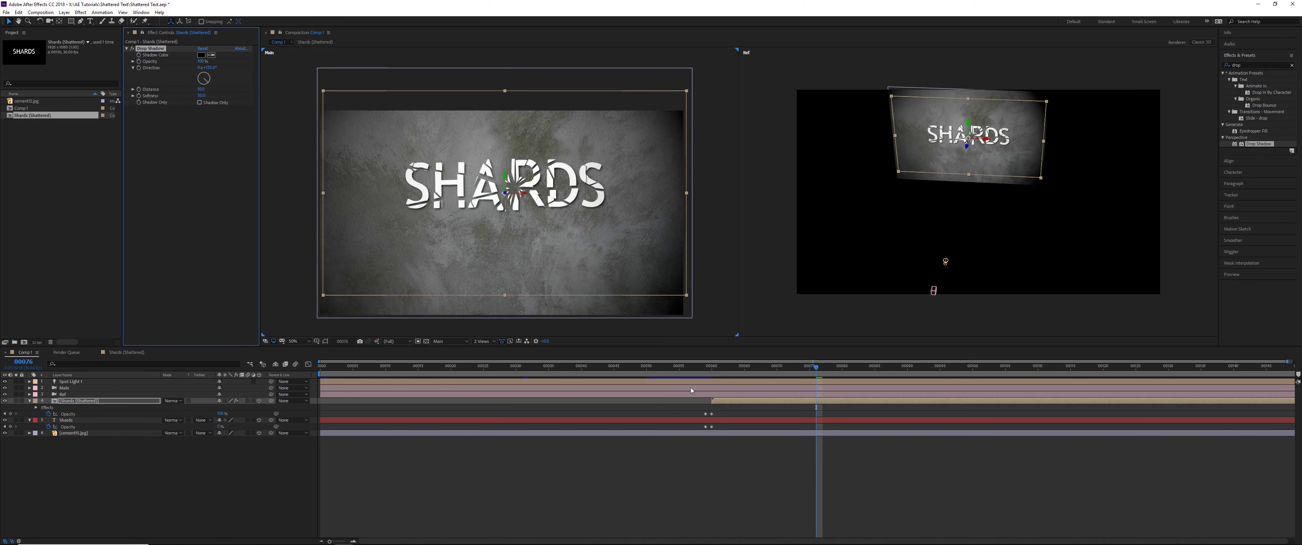
pyautogui.moveTo(740, 369); pyautogui.dragTo(331, 383)
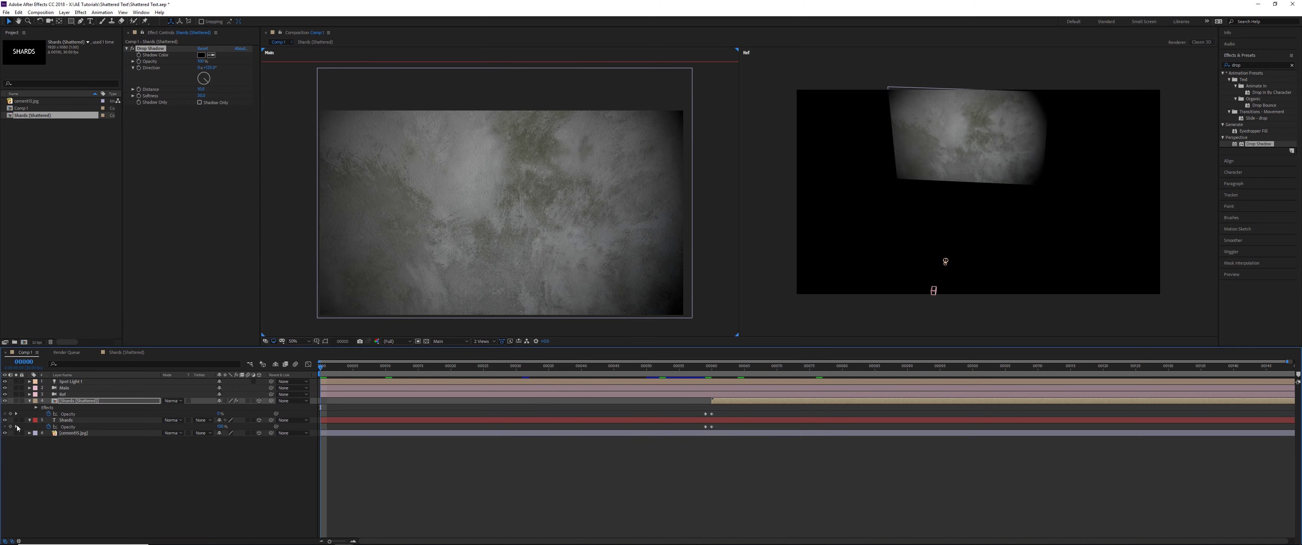
pyautogui.click(71, 420)
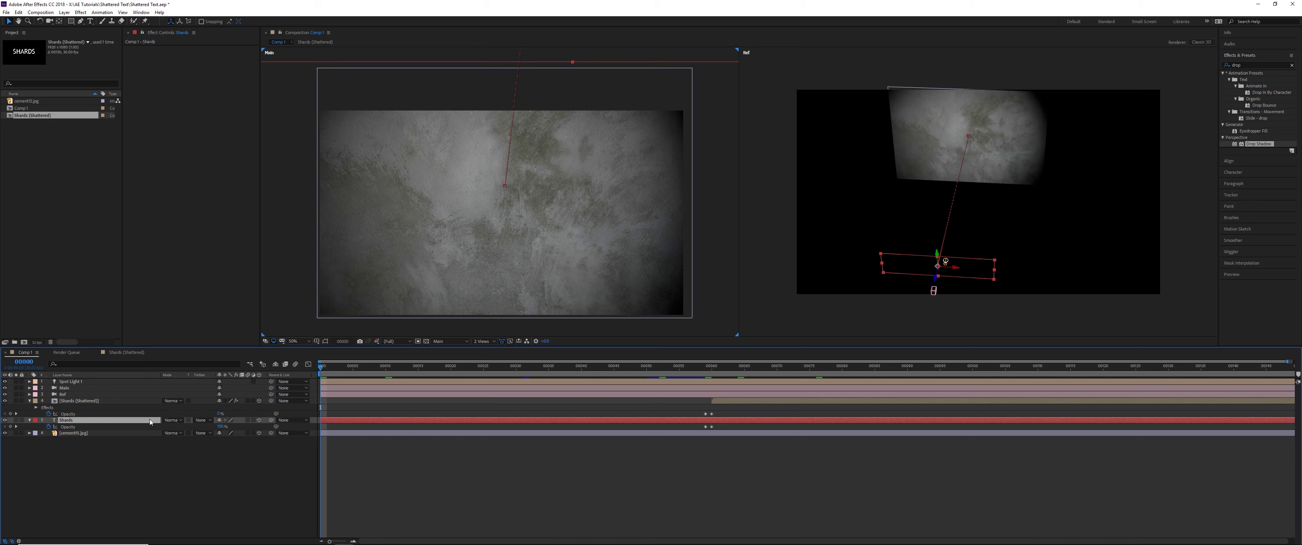
pyautogui.click(247, 420)
pyautogui.click(295, 364)
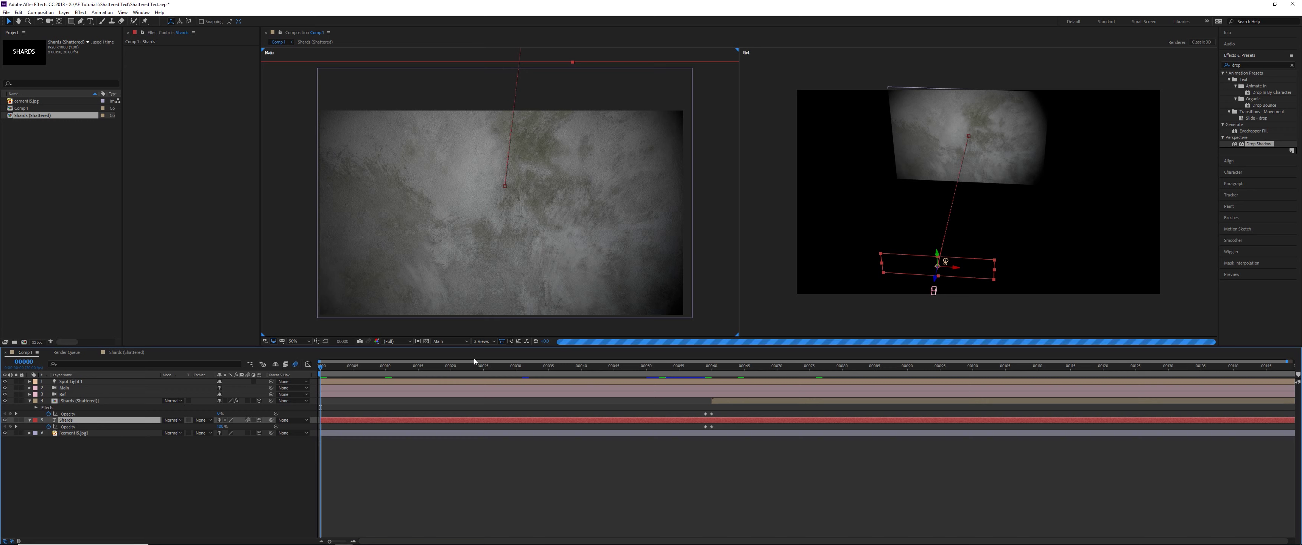
# Scrub past the impact and preview the shattering text to check the drop shadow and motion blur
pyautogui.moveTo(474, 361); pyautogui.dragTo(777, 362)
pyautogui.scroll(2, 522, 207)
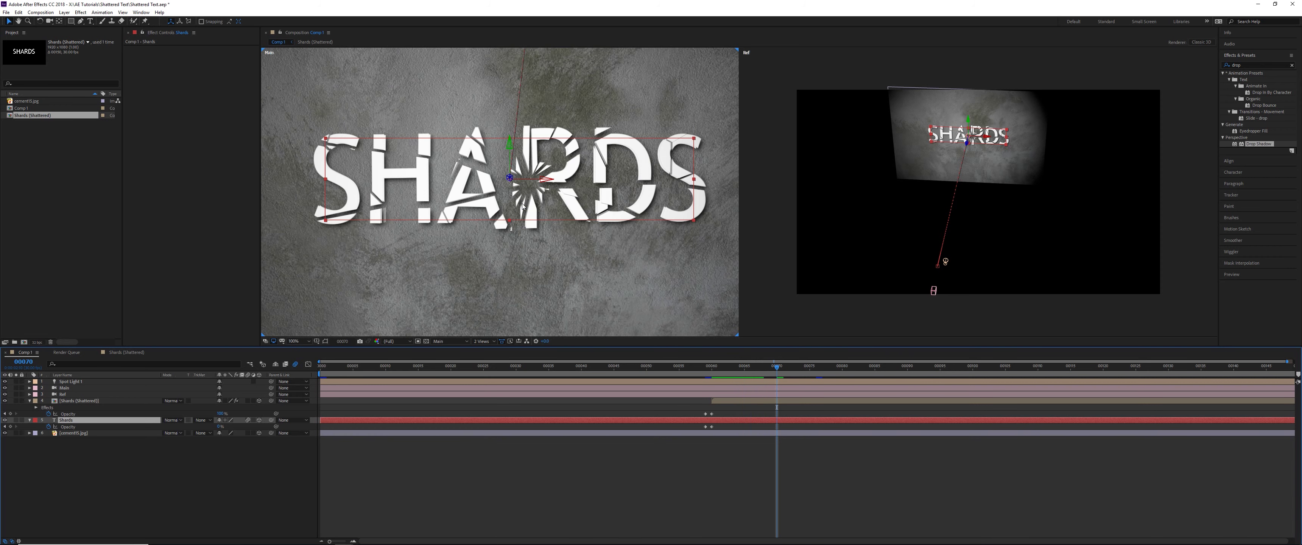
pyautogui.scroll(1, 573, 210)
pyautogui.scroll(-1, 578, 209)
pyautogui.press('space')
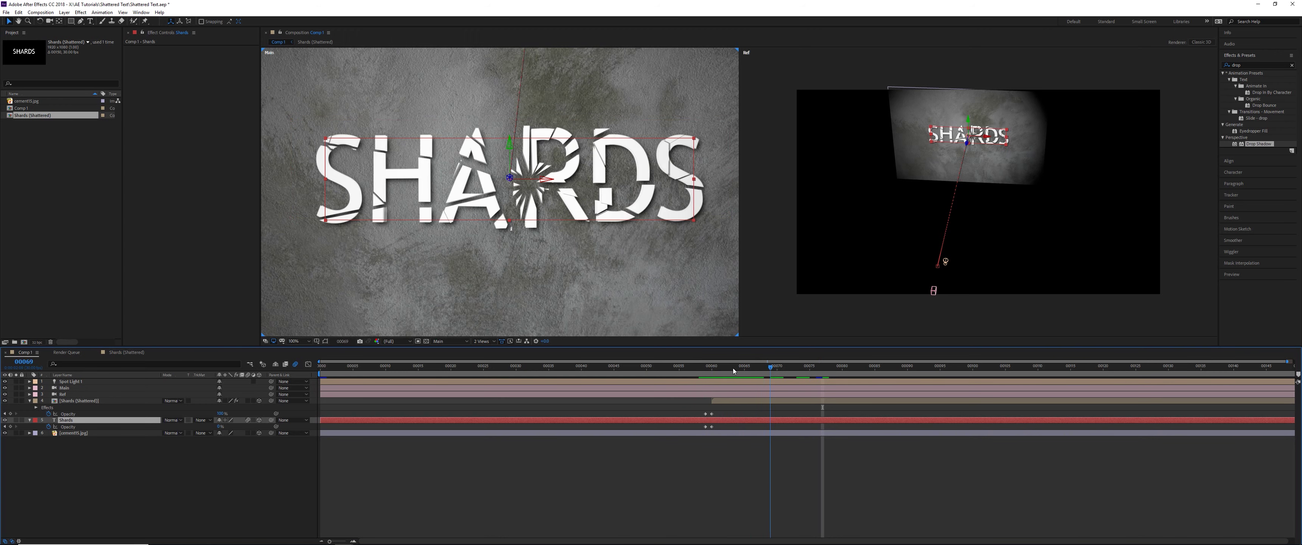
pyautogui.press('space')
# Apply CC Force Motion Blur to the Shards [Shattered] layer and set its Motion Blur Samples
pyautogui.click(91, 400)
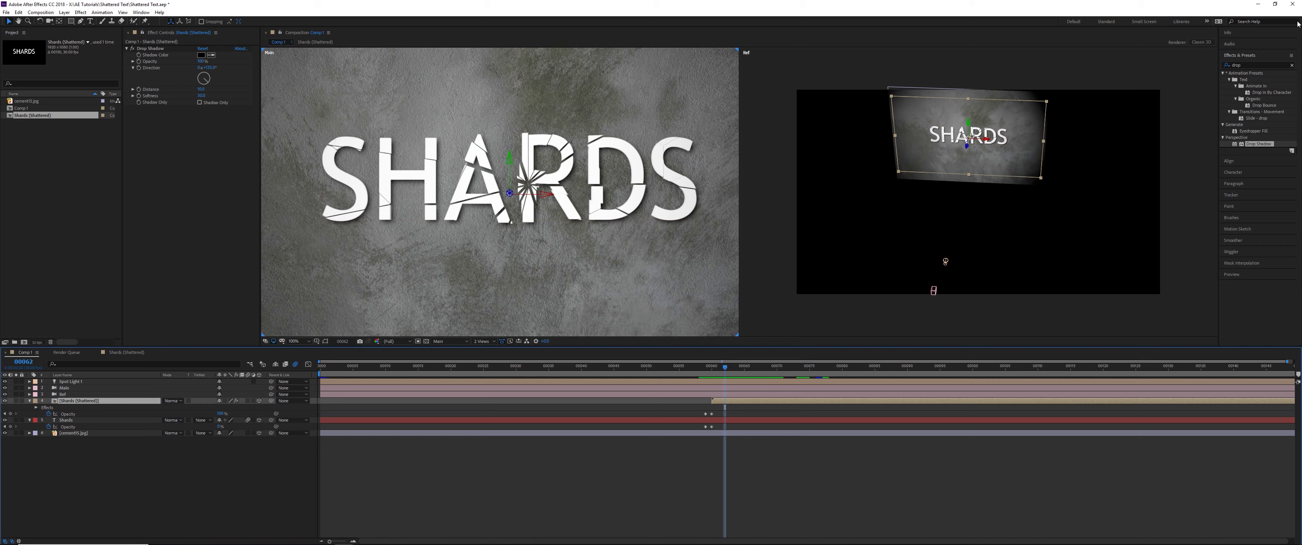
pyautogui.click(1246, 64)
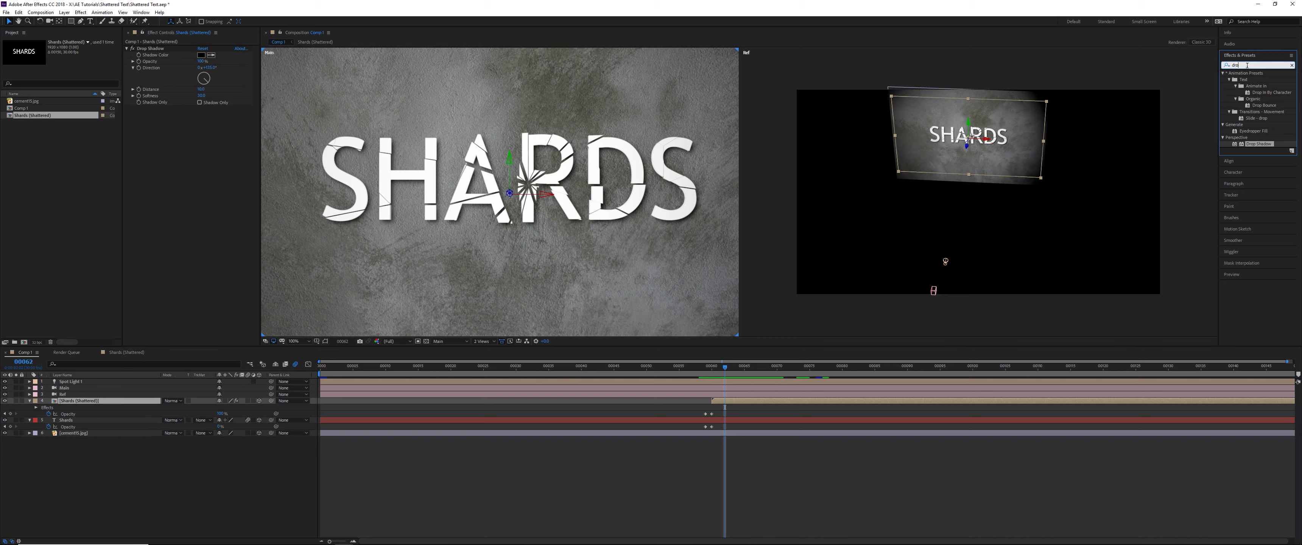
pyautogui.press('BackSpace')
pyautogui.press('BackSpace')
pyautogui.press('BackSpace')
pyautogui.write('cc force')
pyautogui.moveTo(1260, 80); pyautogui.dragTo(234, 216)
pyautogui.click(205, 116)
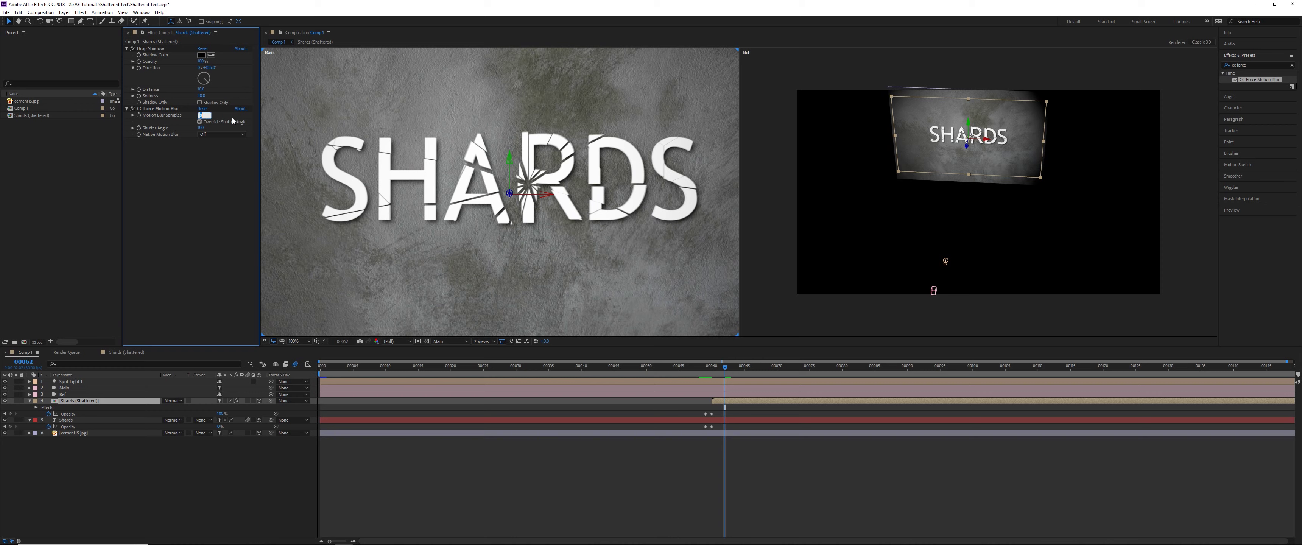
pyautogui.press('Return')
# Move the Main camera slightly so the SHARDS text sits lower and closer to the middle of the frame
pyautogui.press(',')
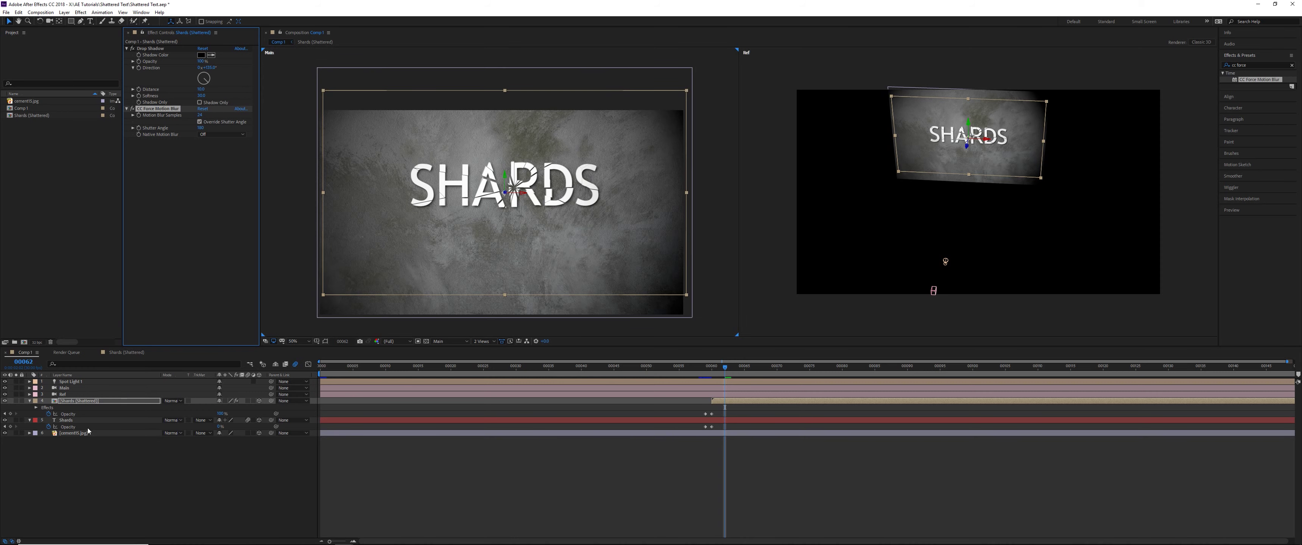
pyautogui.click(101, 387)
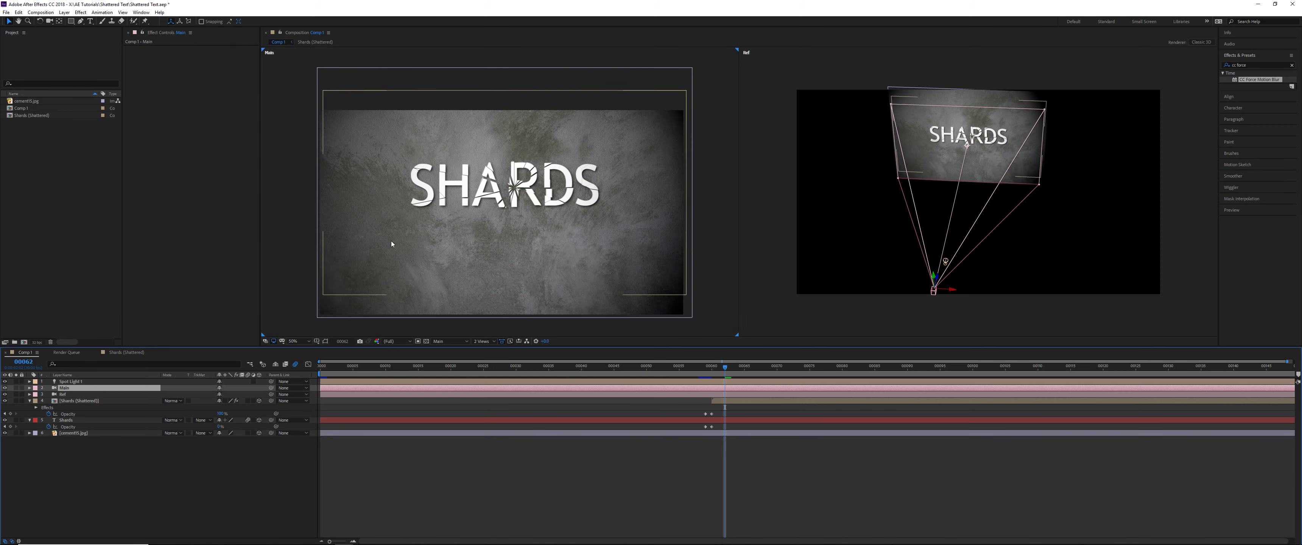
pyautogui.press('c')
pyautogui.moveTo(479, 175); pyautogui.dragTo(482, 186)
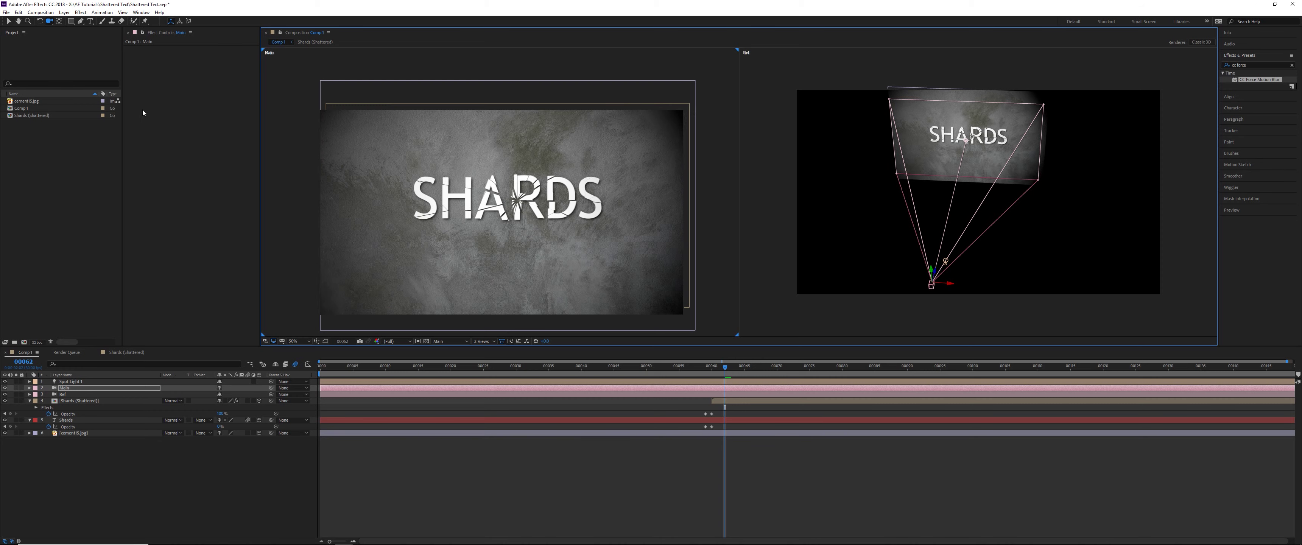
pyautogui.moveTo(417, 142); pyautogui.dragTo(435, 140)
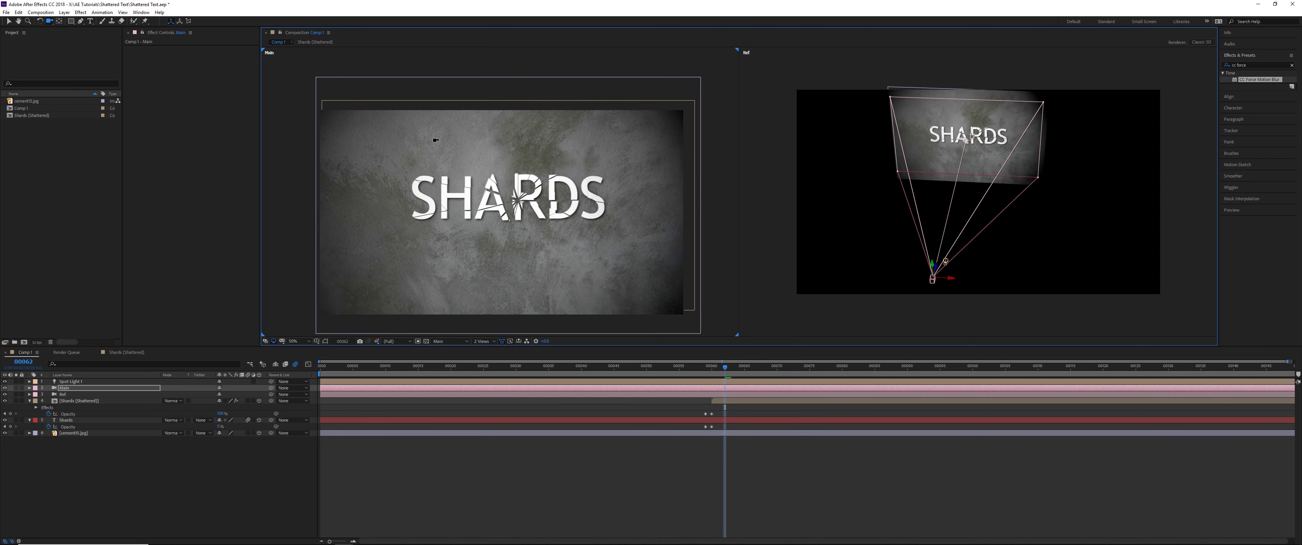
# Shift Spot Light 1's point of interest slightly in the Ref view to re-aim the light on the background
pyautogui.click(97, 382)
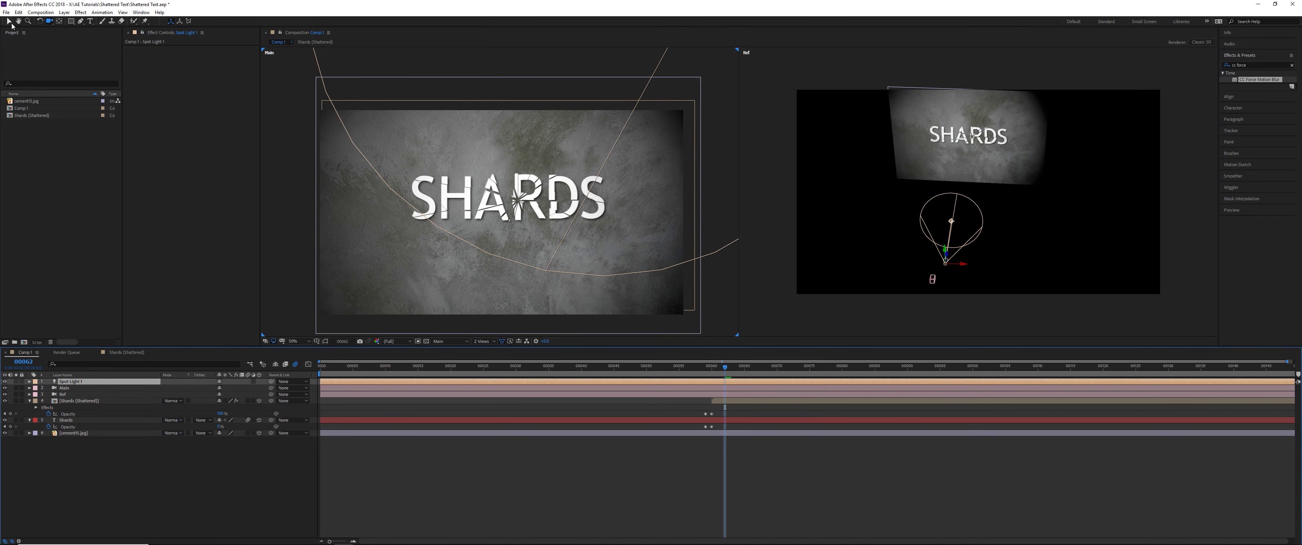
pyautogui.click(9, 21)
pyautogui.click(952, 222)
pyautogui.moveTo(952, 221); pyautogui.dragTo(955, 222)
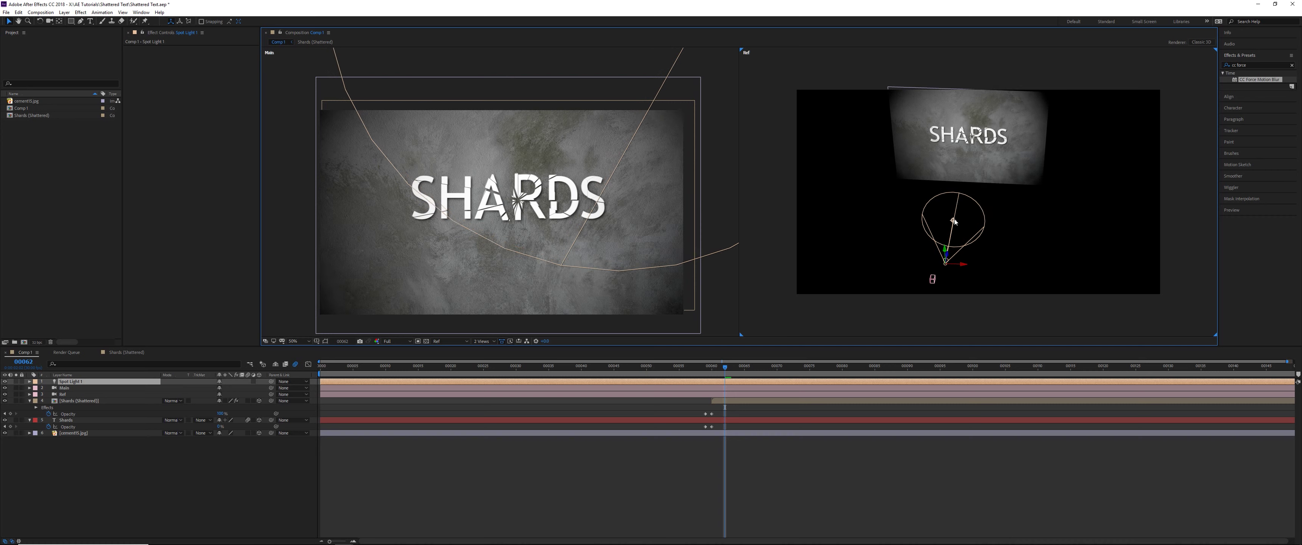
pyautogui.press('F2')
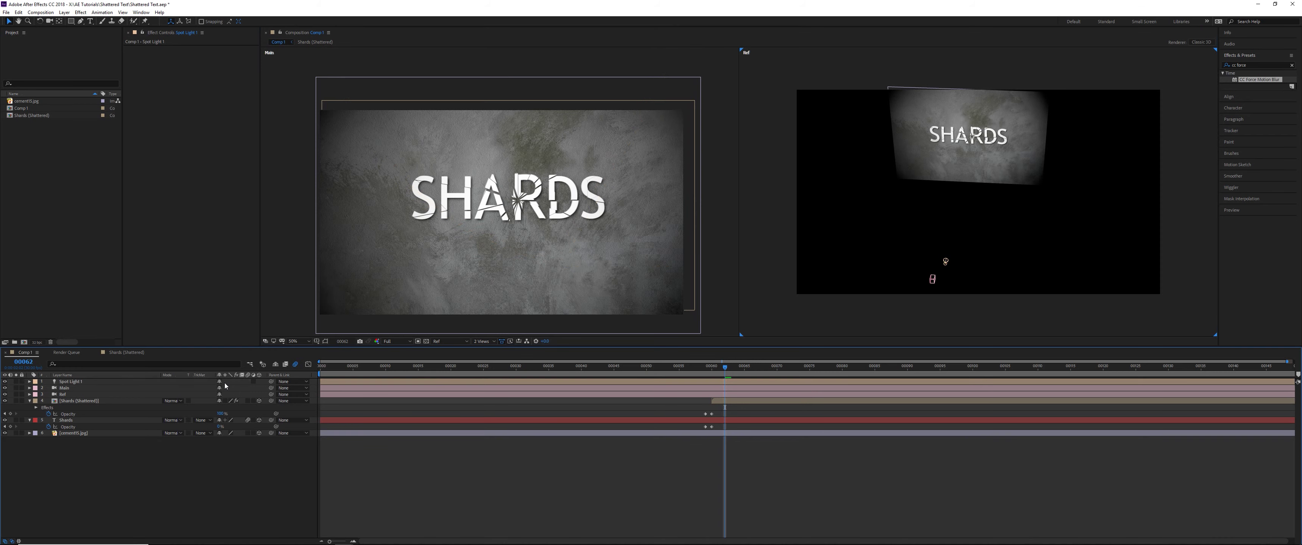
# Add a new adjustment layer above all the other layers in Comp 1
pyautogui.rightClick(225, 455)
pyautogui.moveTo(283, 456)
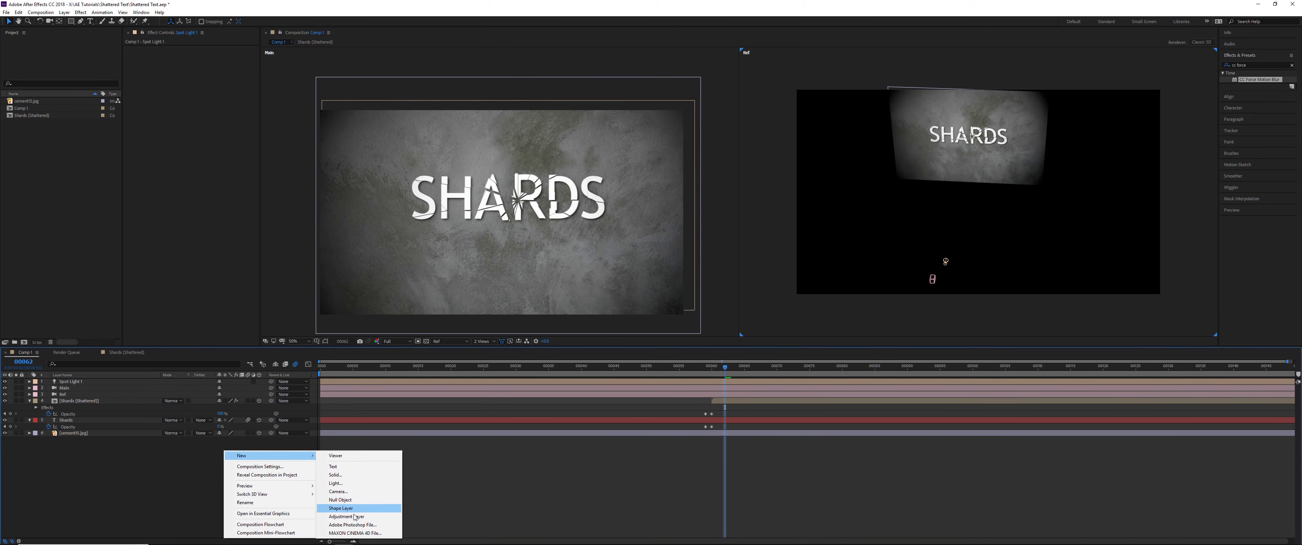
pyautogui.click(355, 516)
# Find the Curves effect and apply it to the new adjustment layer
pyautogui.doubleClick(1247, 65)
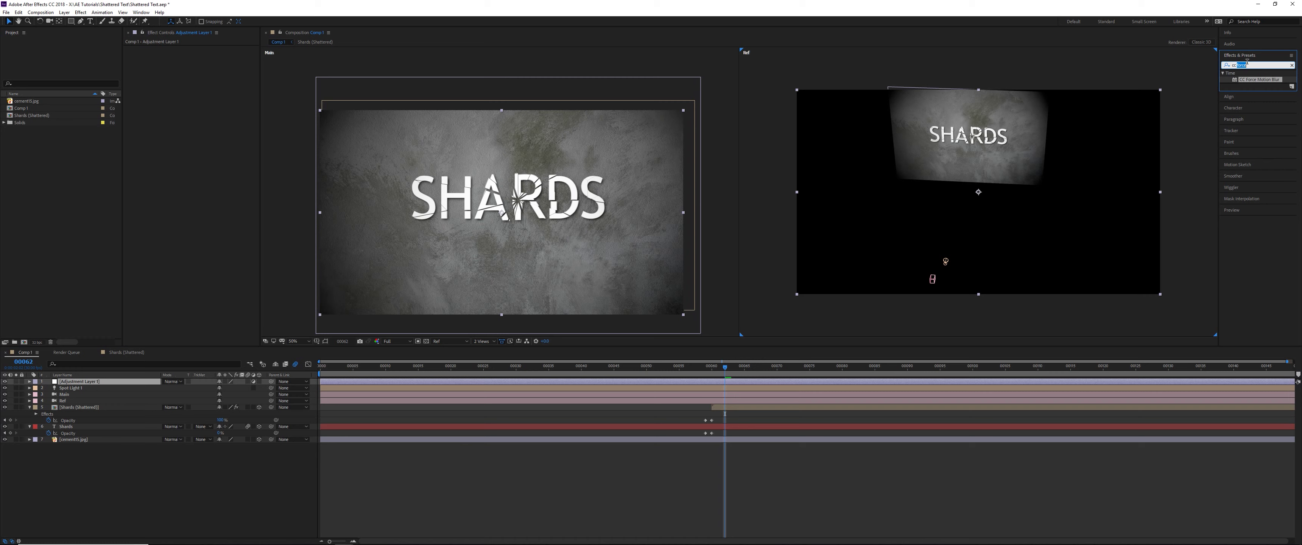
pyautogui.press('BackSpace')
pyautogui.press('BackSpace')
pyautogui.press('BackSpace')
pyautogui.press('BackSpace')
pyautogui.write('curves')
pyautogui.click(1238, 99)
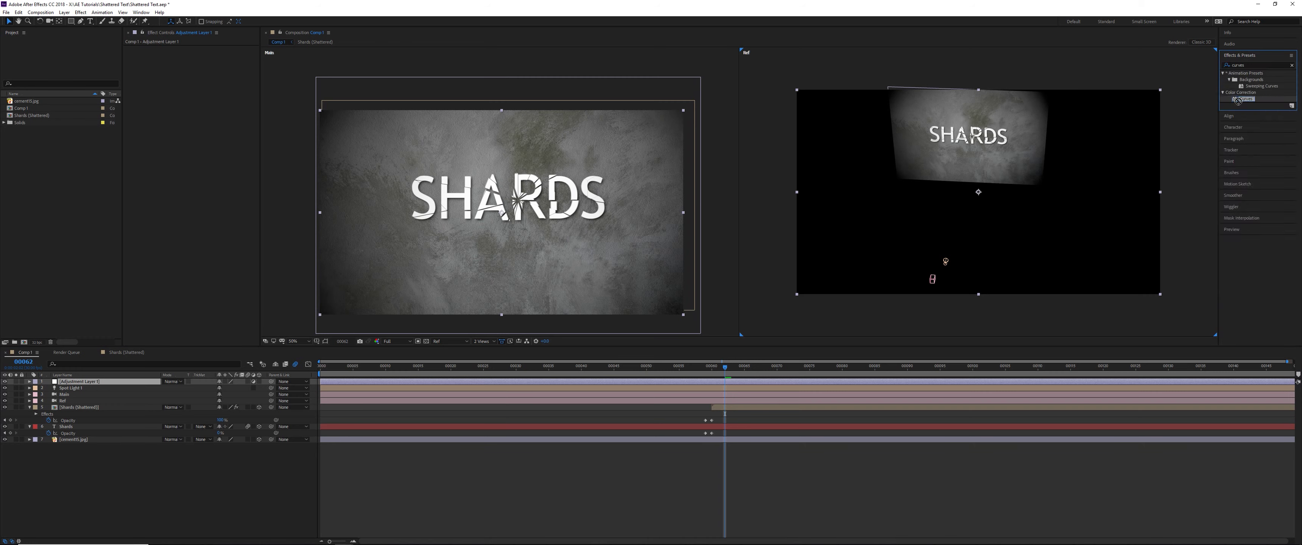
pyautogui.moveTo(1238, 99); pyautogui.dragTo(207, 116)
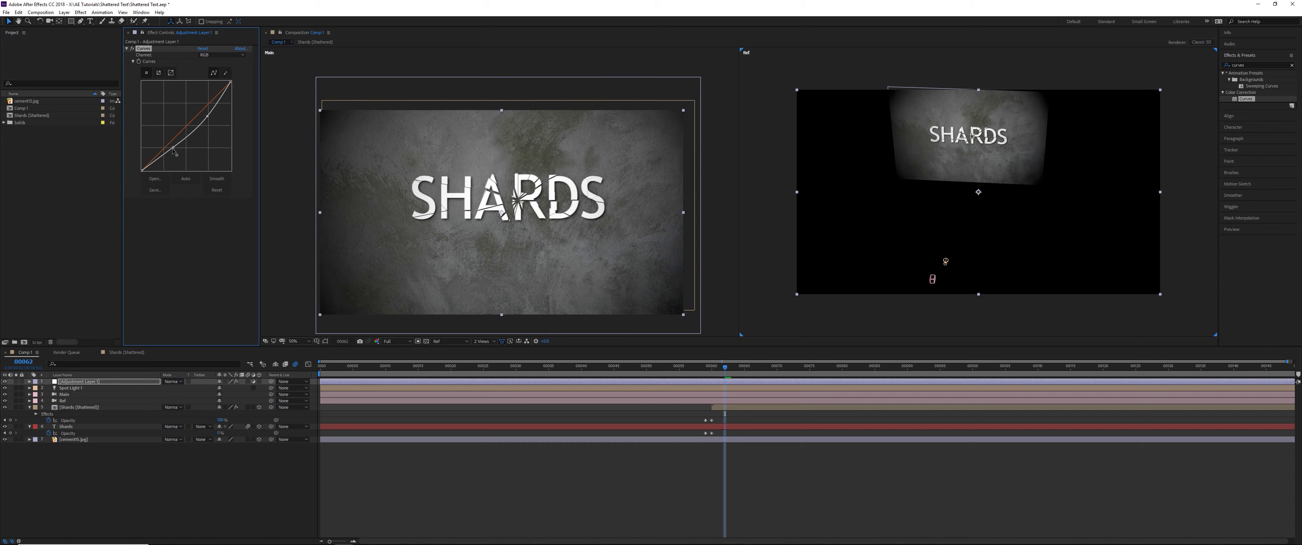
# Grade the adjustment layer darker and cooler by lowering the RGB curve and adjusting the Blue and Red channel curves
pyautogui.moveTo(174, 151); pyautogui.dragTo(173, 152)
pyautogui.moveTo(234, 86); pyautogui.dragTo(210, 113)
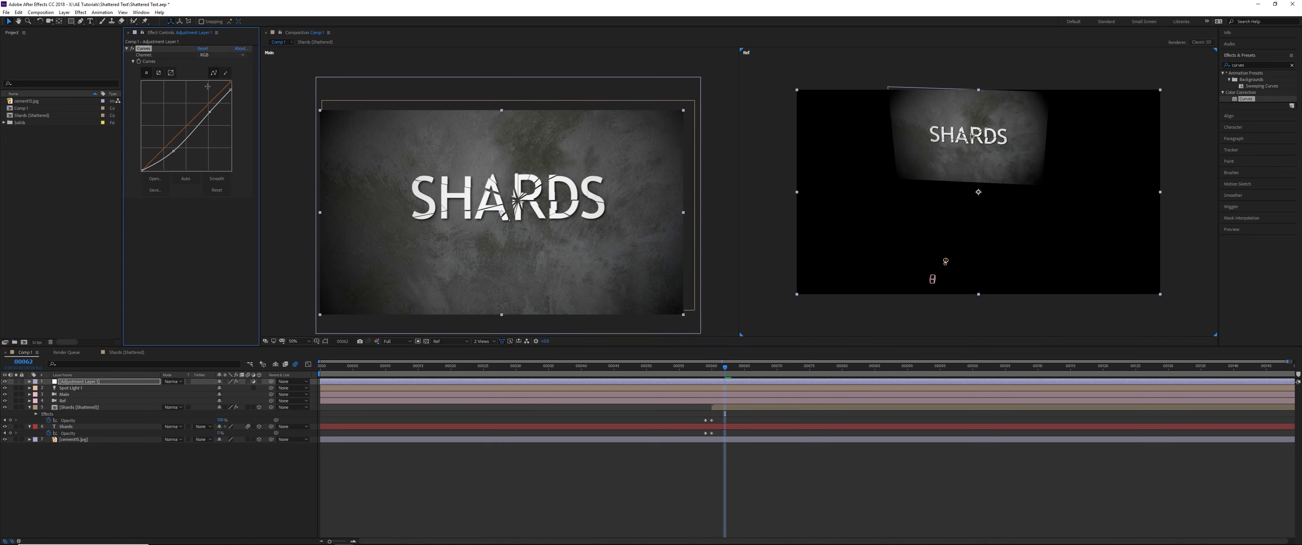
pyautogui.click(222, 54)
pyautogui.click(215, 88)
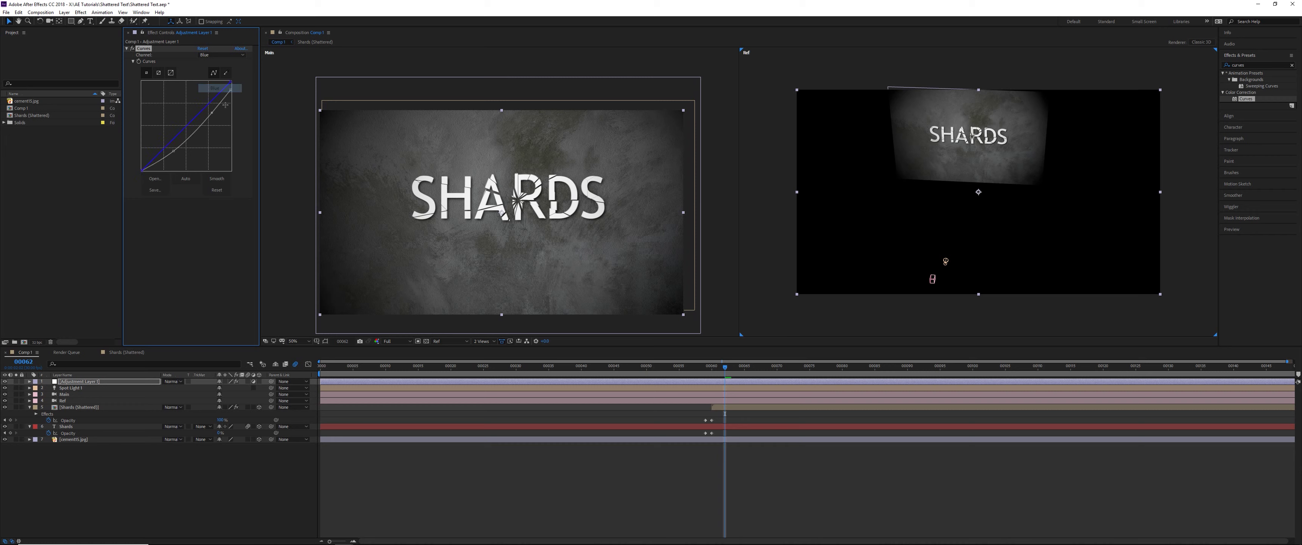
pyautogui.click(186, 124)
pyautogui.click(222, 54)
pyautogui.click(215, 82)
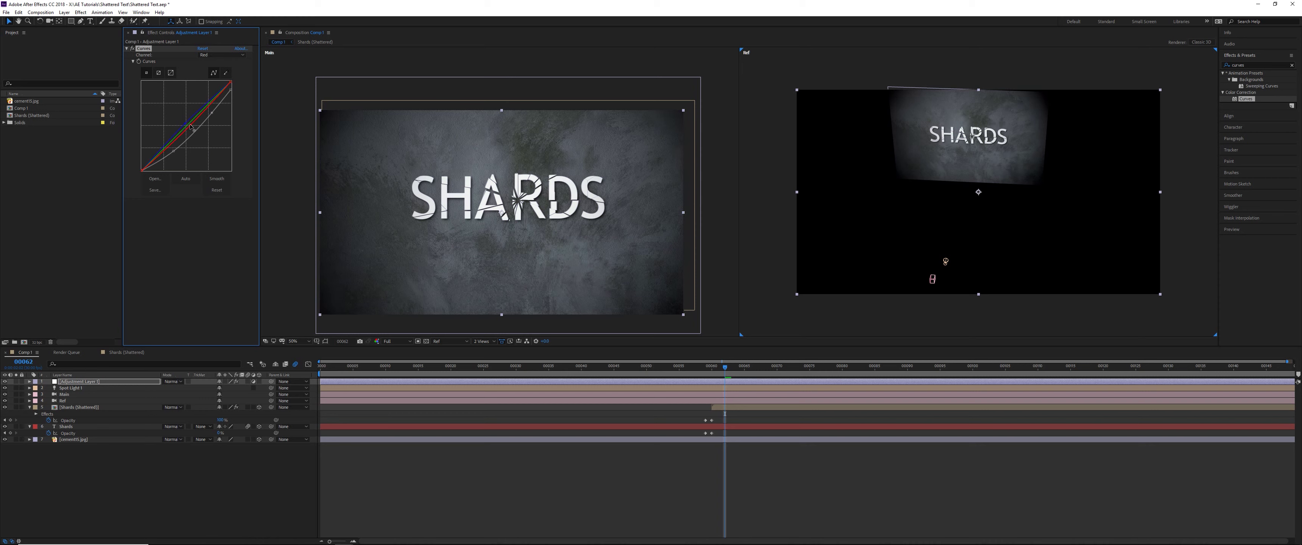
# At frame 34, pull Spot Light 1 back toward the cameras in the Ref view to light the approaching text
pyautogui.click(575, 369)
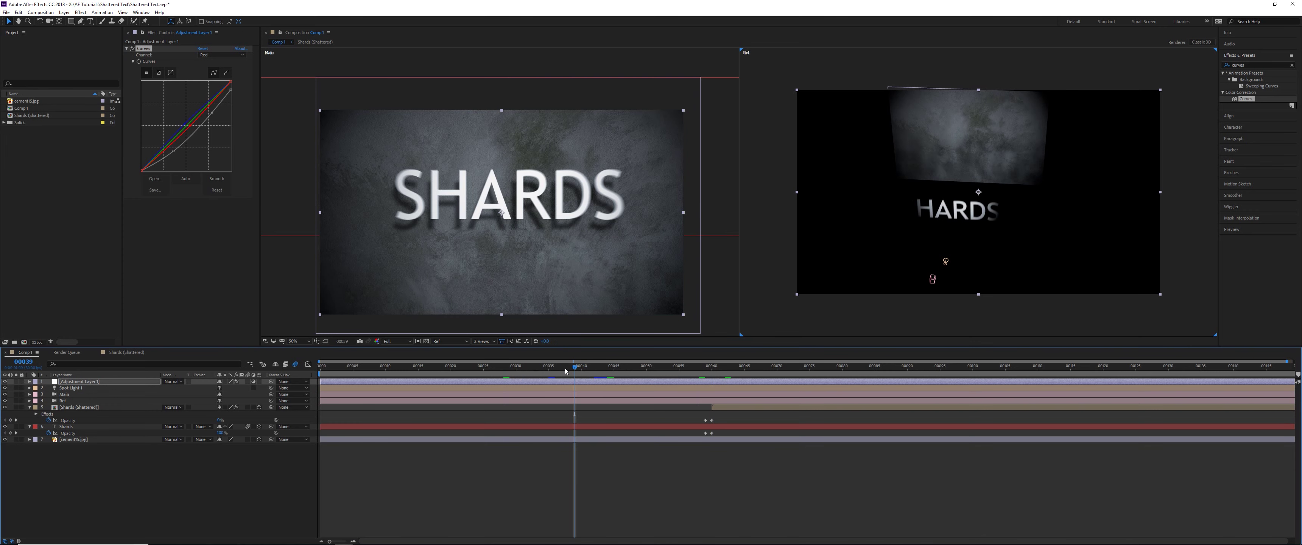
pyautogui.click(542, 369)
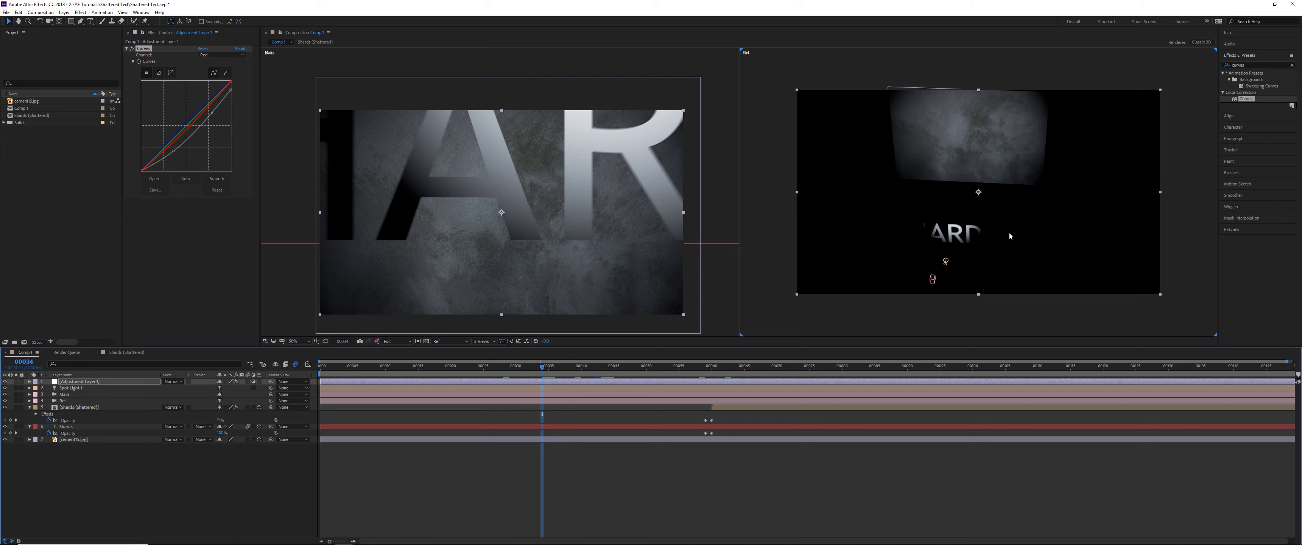
pyautogui.click(946, 262)
pyautogui.moveTo(948, 259); pyautogui.dragTo(929, 307)
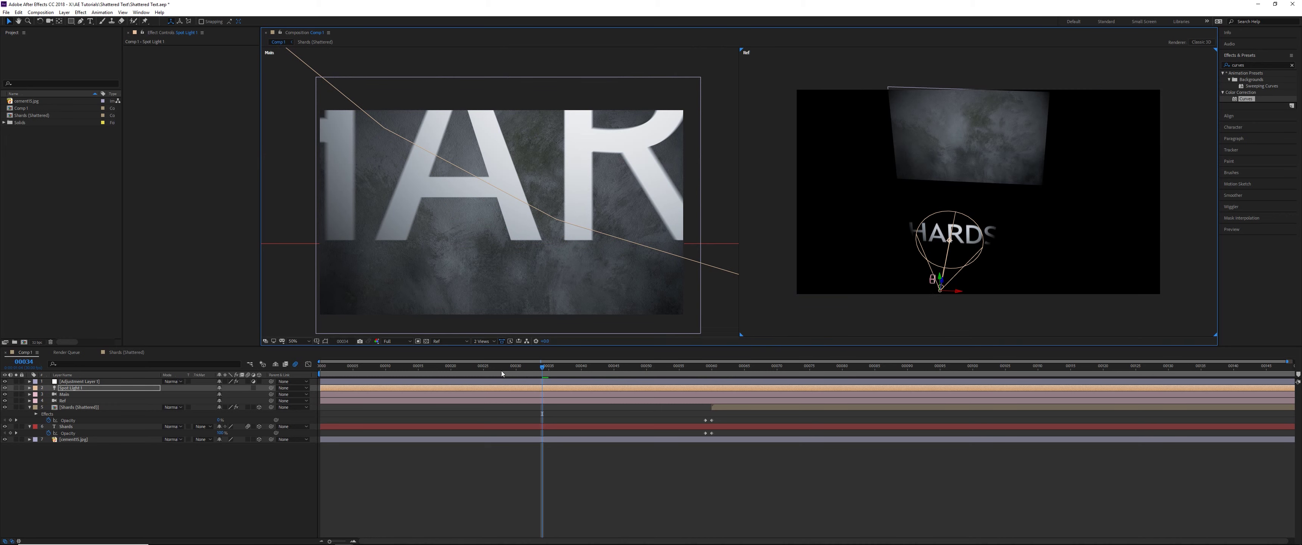
# At frame 9, move Spot Light 1 farther back behind the Main camera so the text is lit early on
pyautogui.click(414, 378)
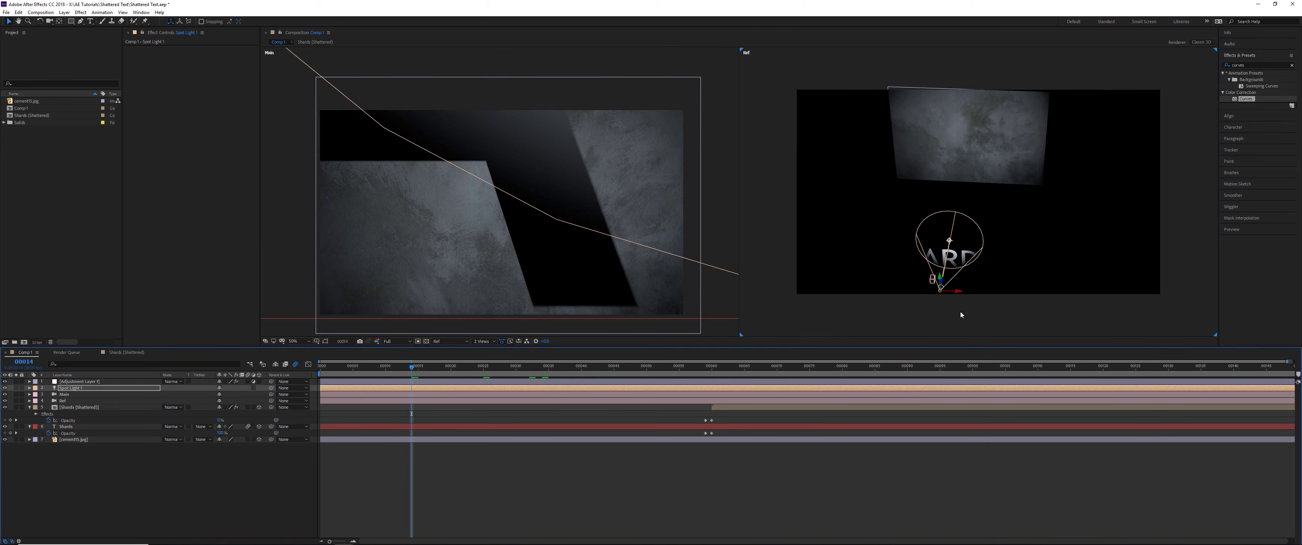
pyautogui.click(381, 372)
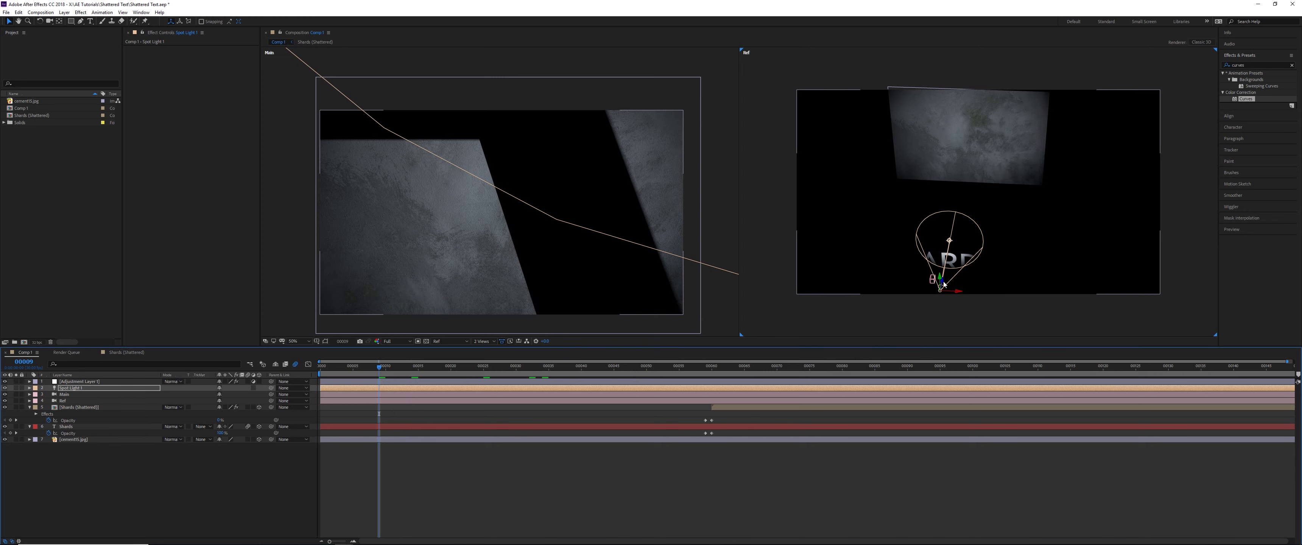
pyautogui.moveTo(943, 284); pyautogui.dragTo(919, 345)
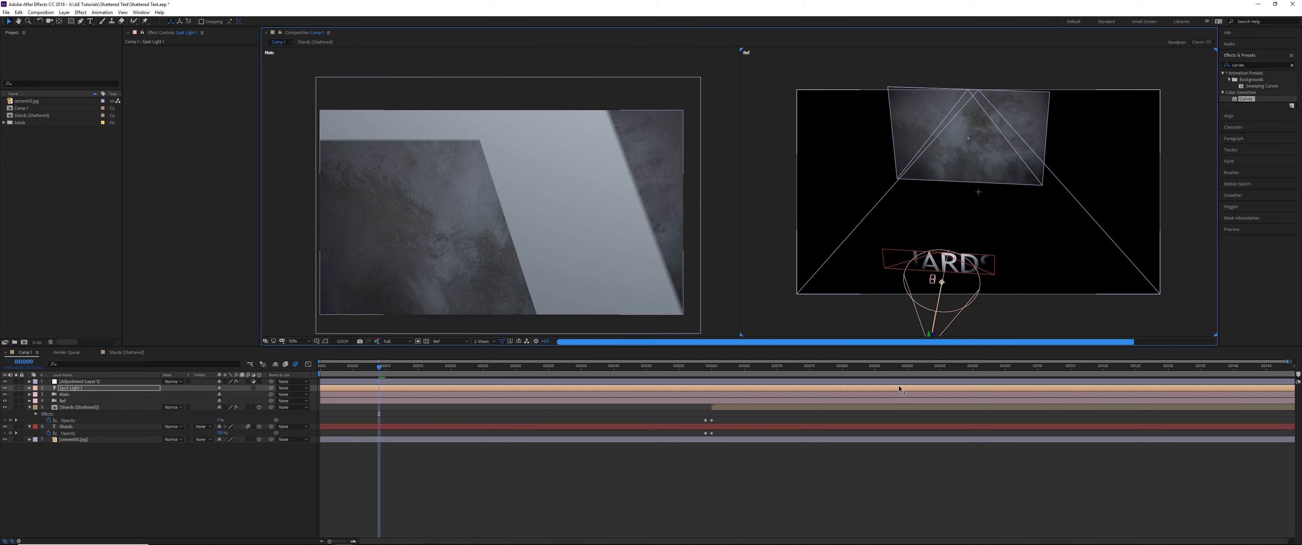
pyautogui.click(366, 372)
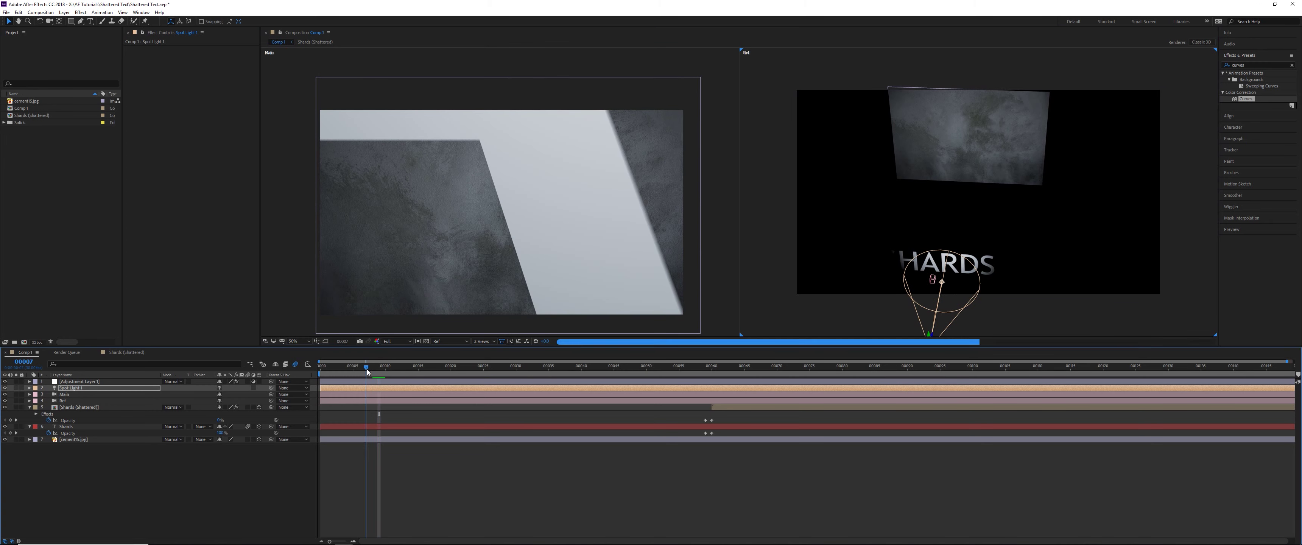
# Lower the Shards text layer's Z Position at the first frame so it starts behind the Main camera, and preview the approach
pyautogui.press('Home')
pyautogui.click(81, 408)
pyautogui.click(127, 428)
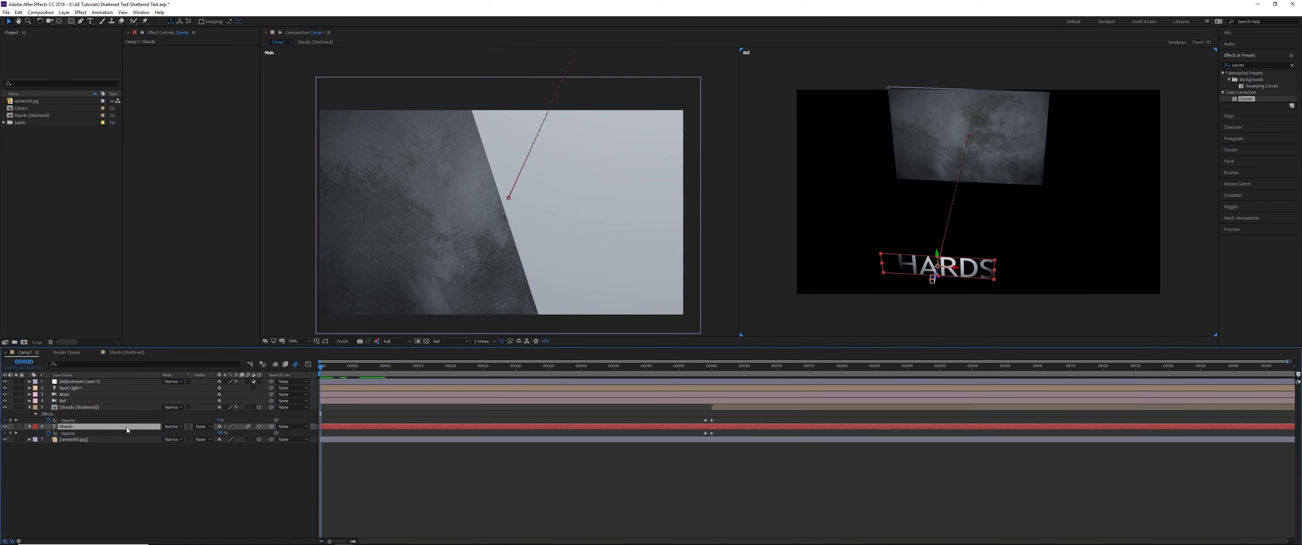
pyautogui.press('p')
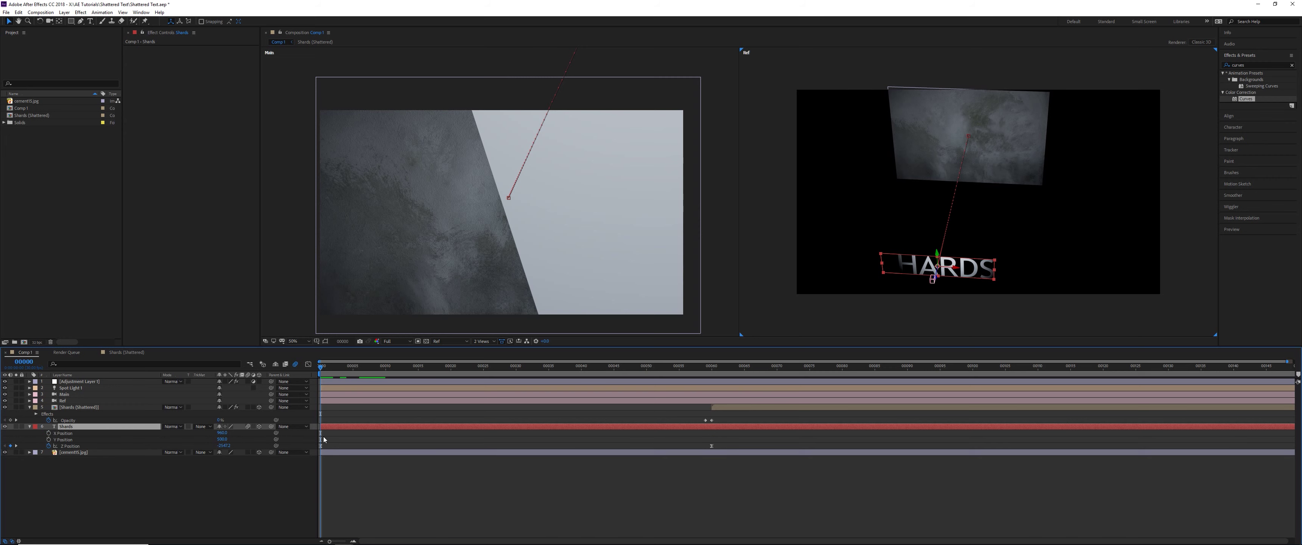
pyautogui.moveTo(225, 446); pyautogui.dragTo(178, 452)
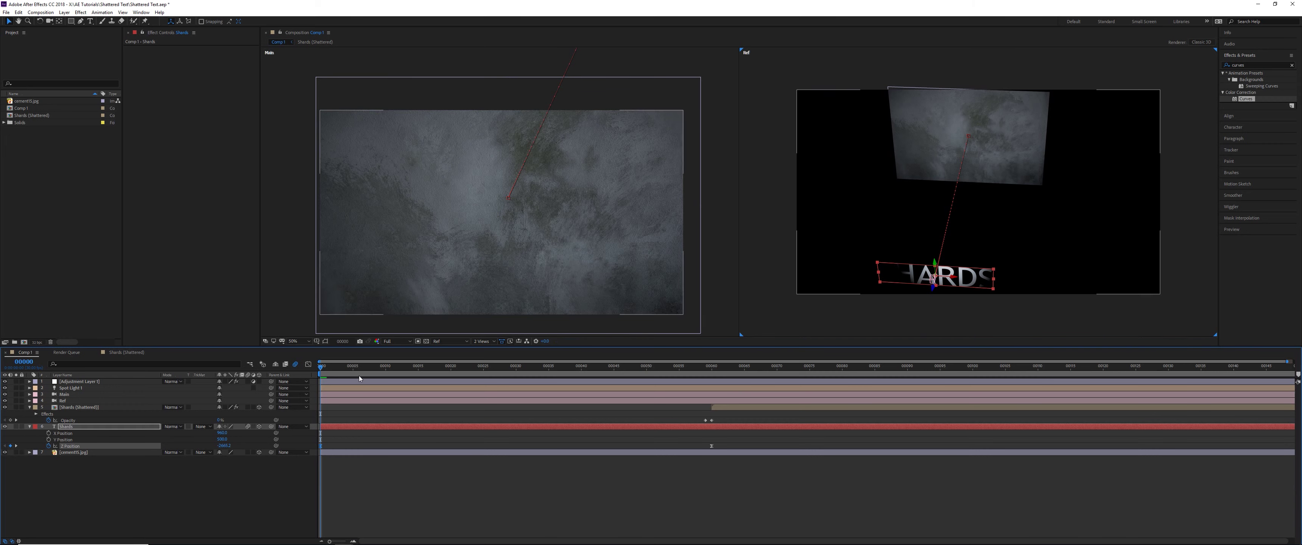
pyautogui.press('space')
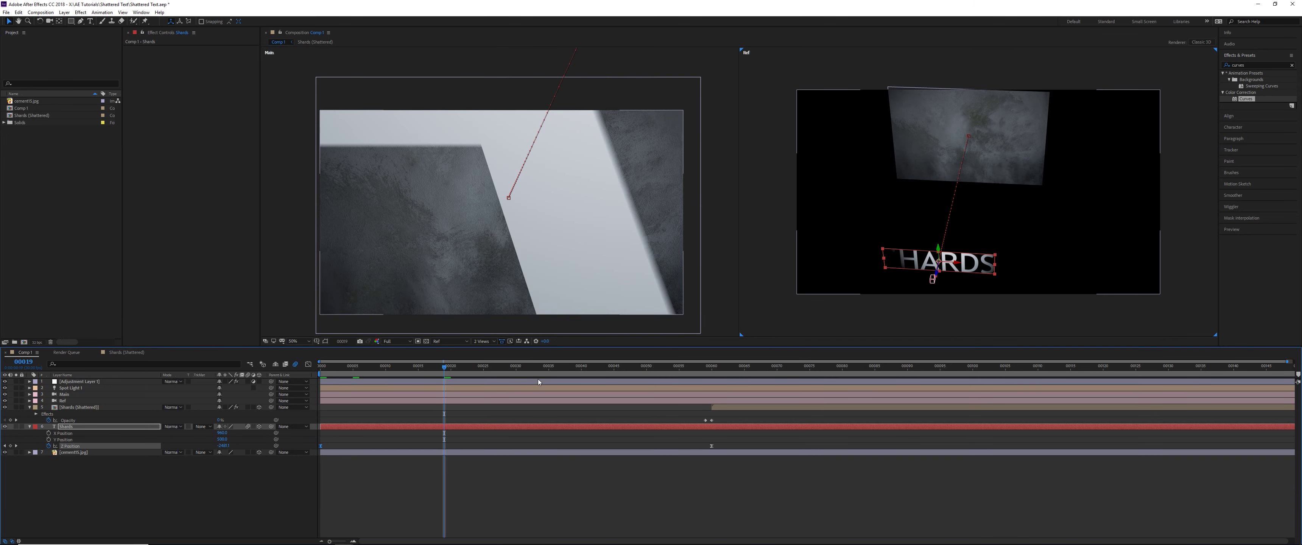
# At frame 34, open the Main camera's settings and enable Depth of Field
pyautogui.click(540, 382)
pyautogui.click(542, 375)
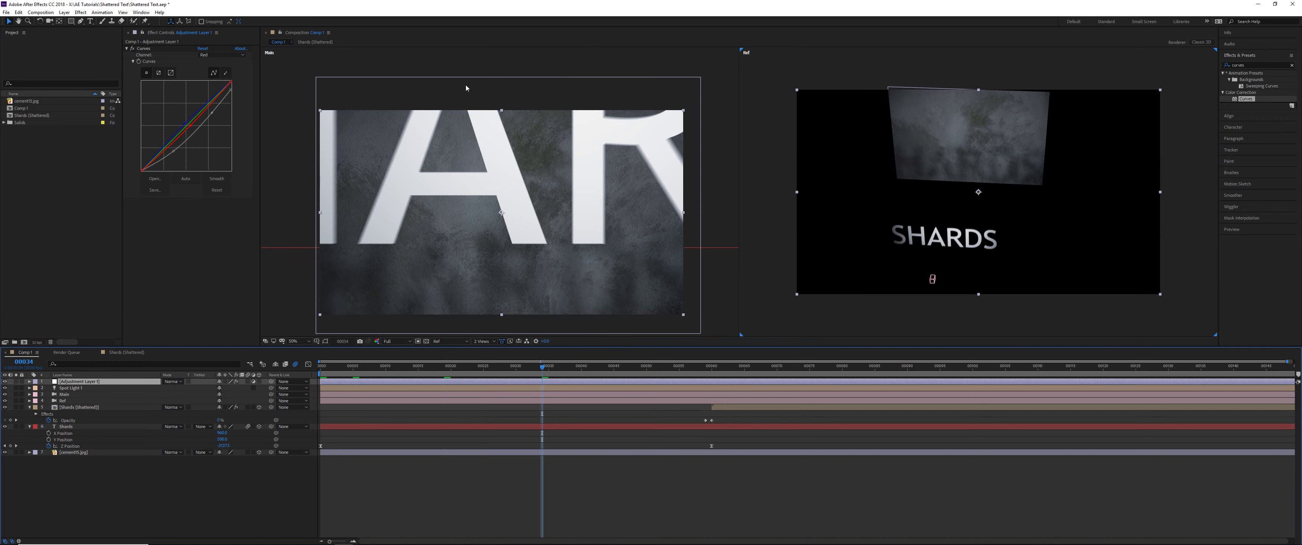
pyautogui.click(65, 394)
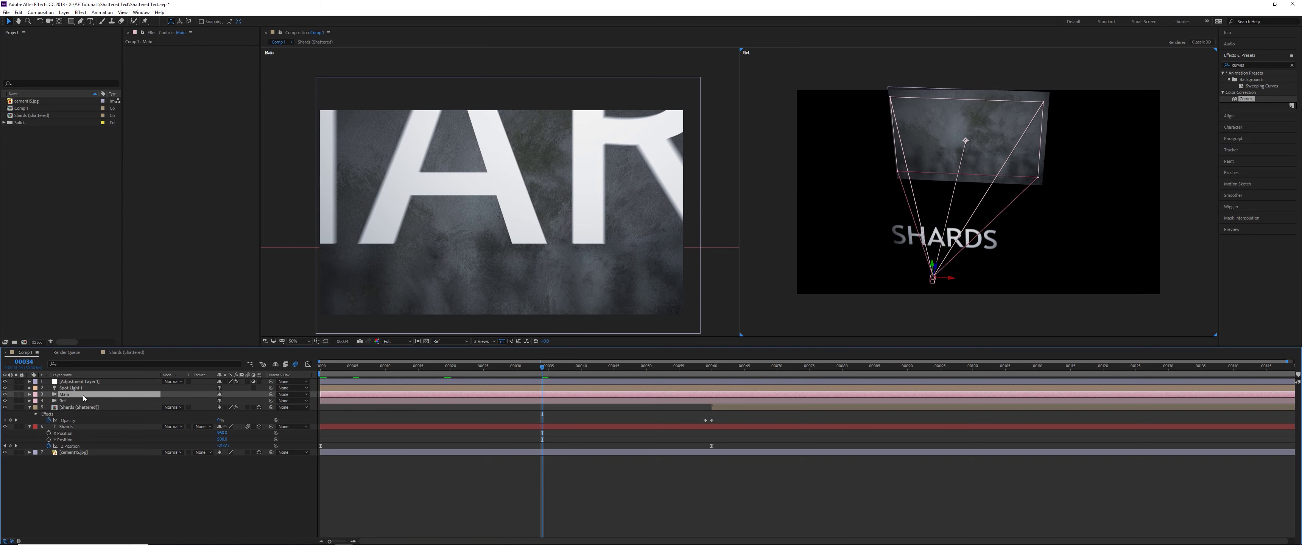
pyautogui.doubleClick(84, 398)
pyautogui.click(169, 117)
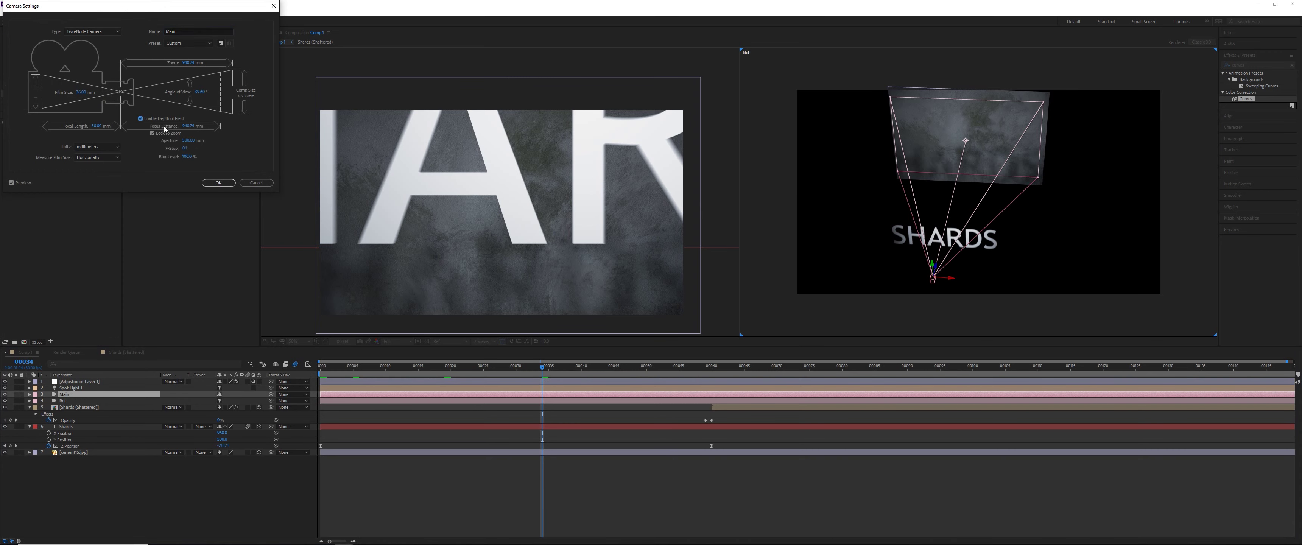
# Reduce the Main camera's F-Stop, trying 0.5 before a lower value for stronger blur, and apply the camera settings
pyautogui.click(185, 148)
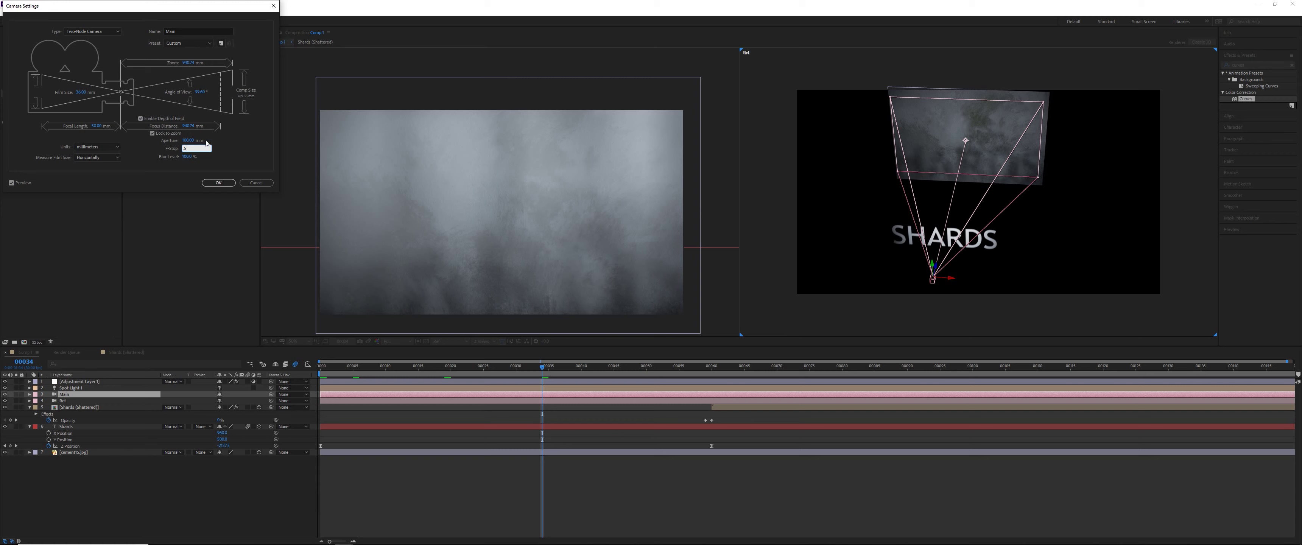
pyautogui.write('.5')
pyautogui.press('Return')
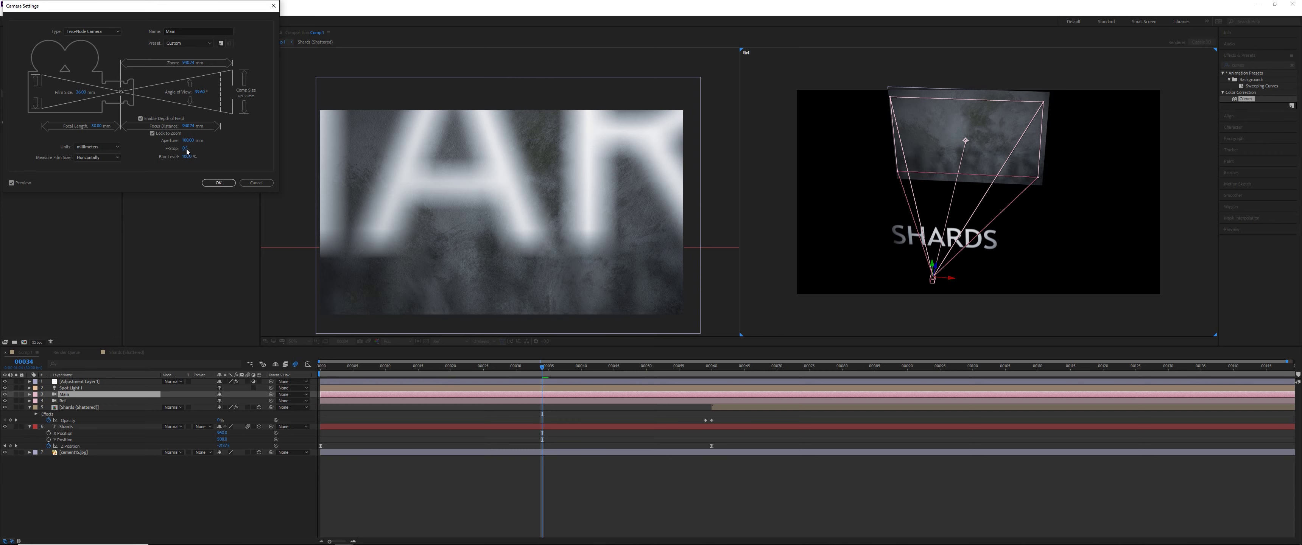
pyautogui.click(186, 148)
pyautogui.press('Return')
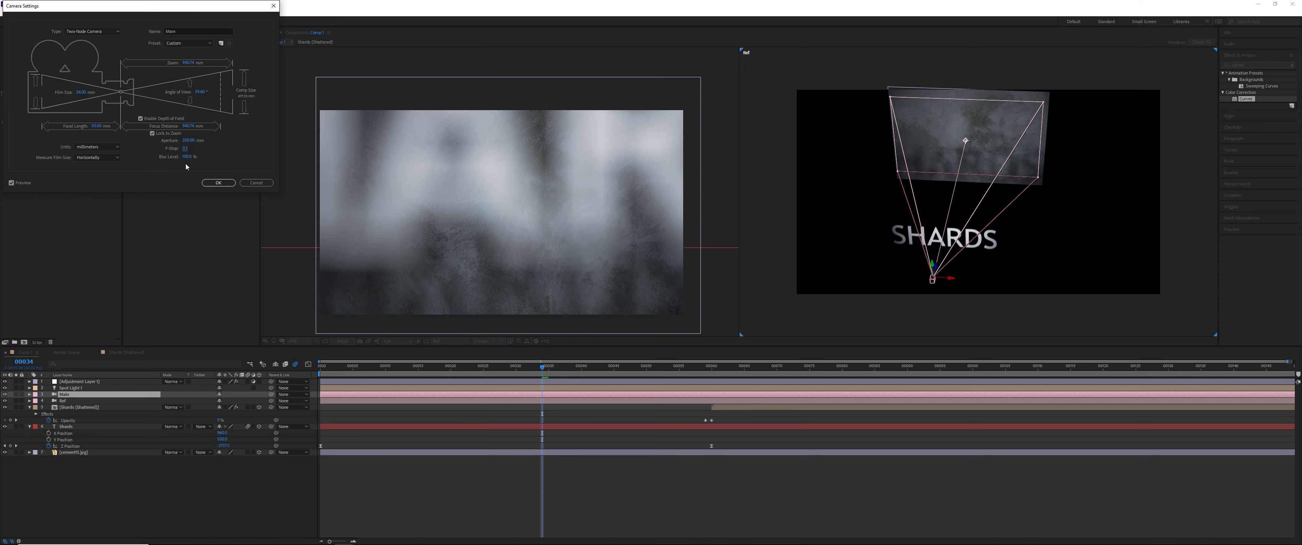
pyautogui.click(226, 184)
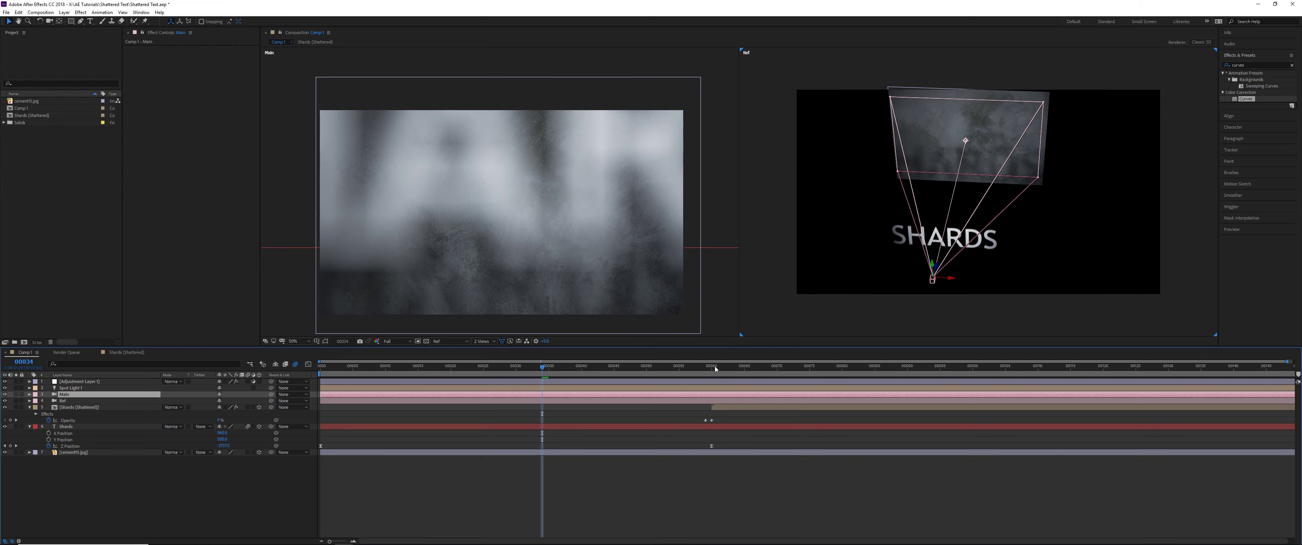
# Scrub through the text's approach and impact to check the depth-of-field blur in the Main view
pyautogui.click(710, 365)
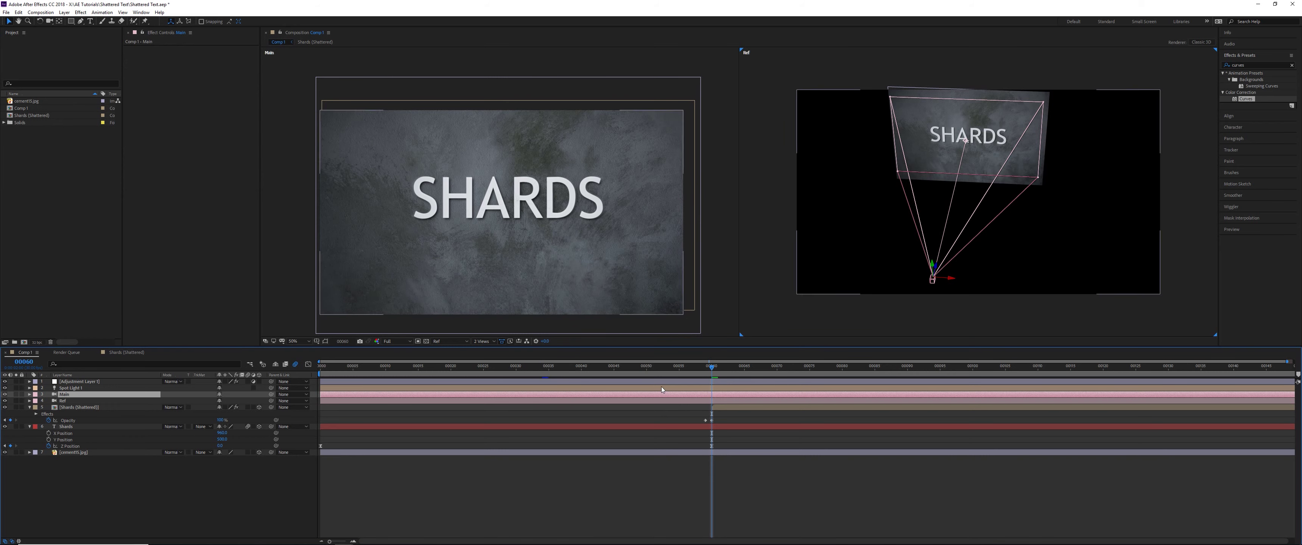
pyautogui.click(351, 370)
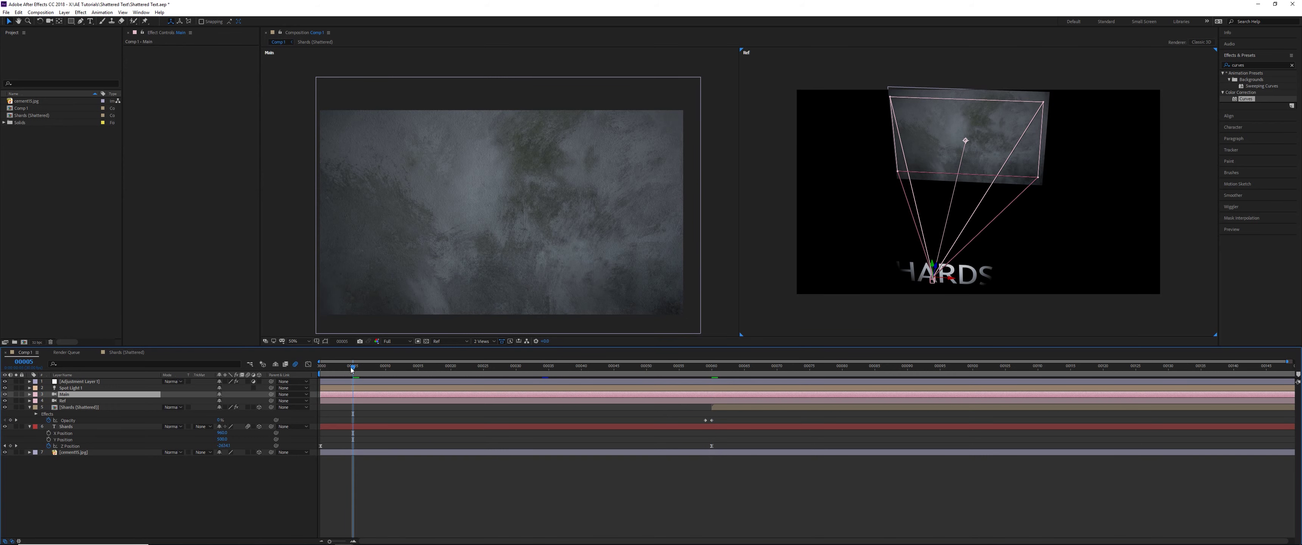
pyautogui.click(408, 374)
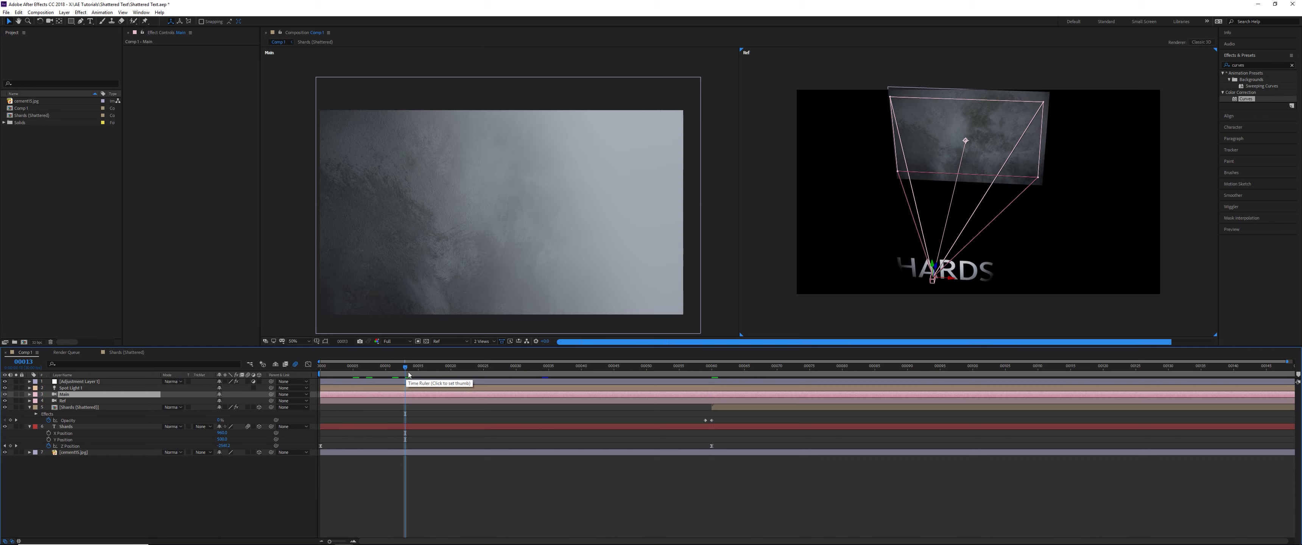
pyautogui.click(450, 368)
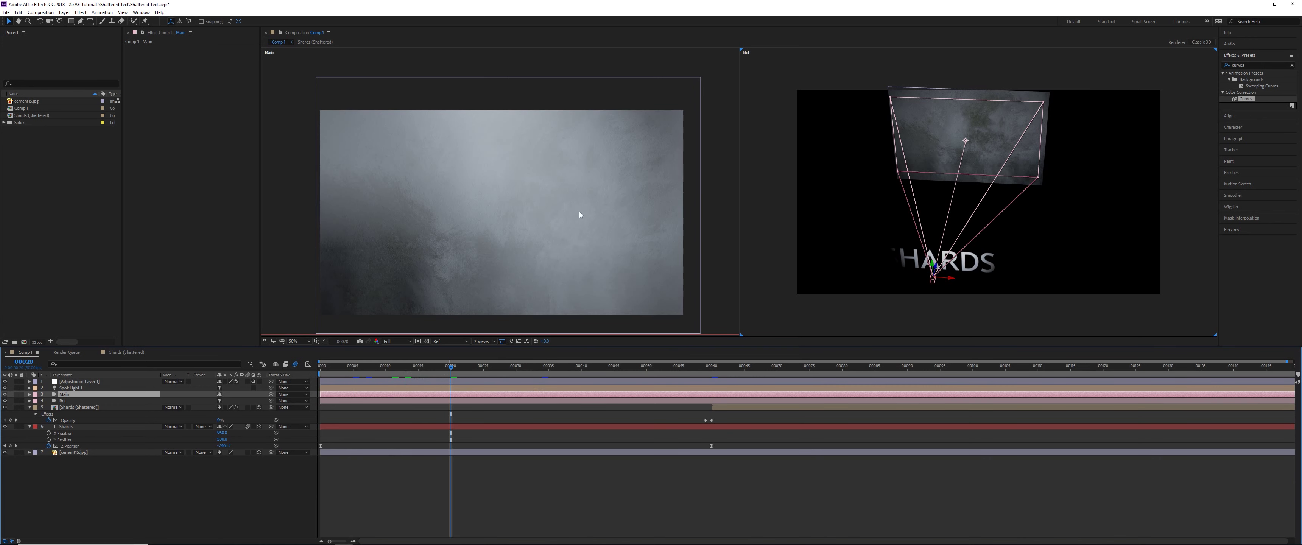
pyautogui.click(503, 367)
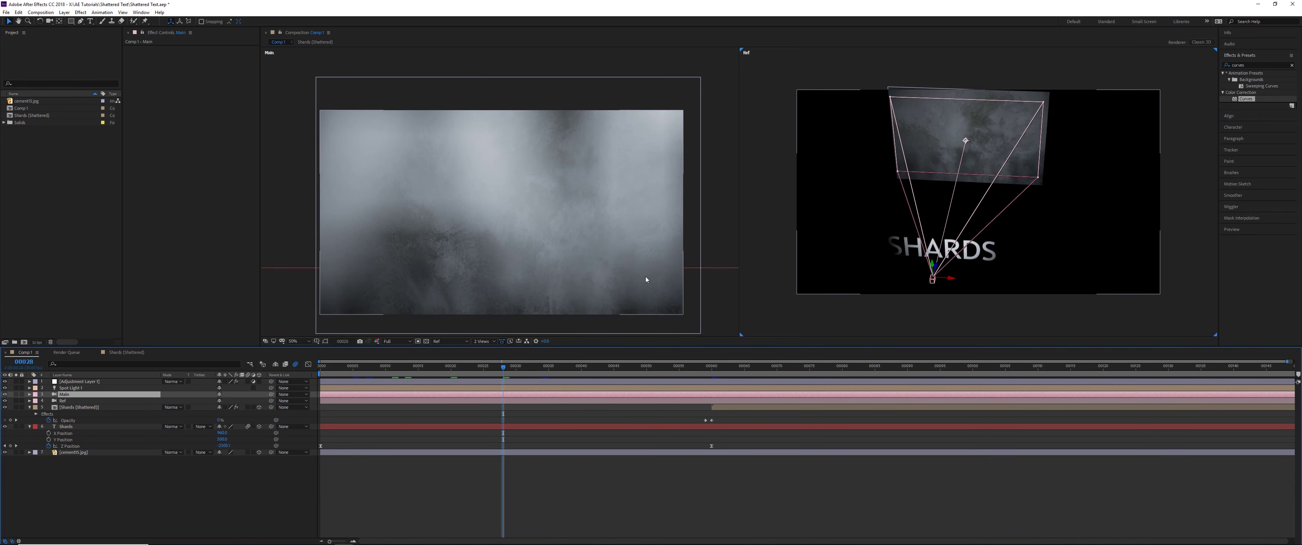
pyautogui.click(548, 368)
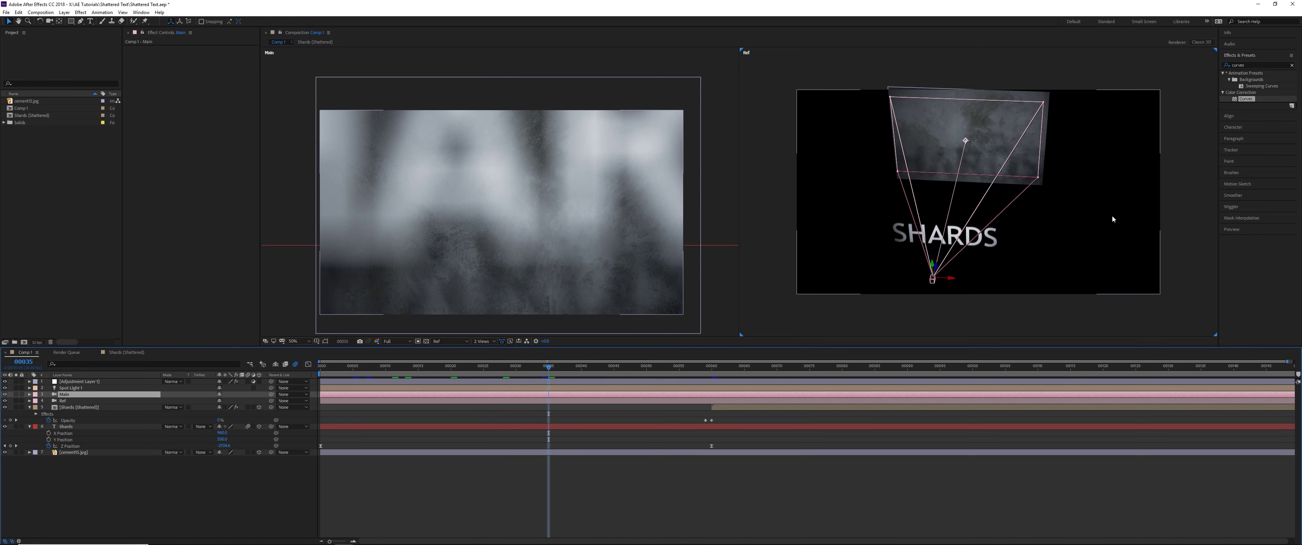
pyautogui.click(601, 367)
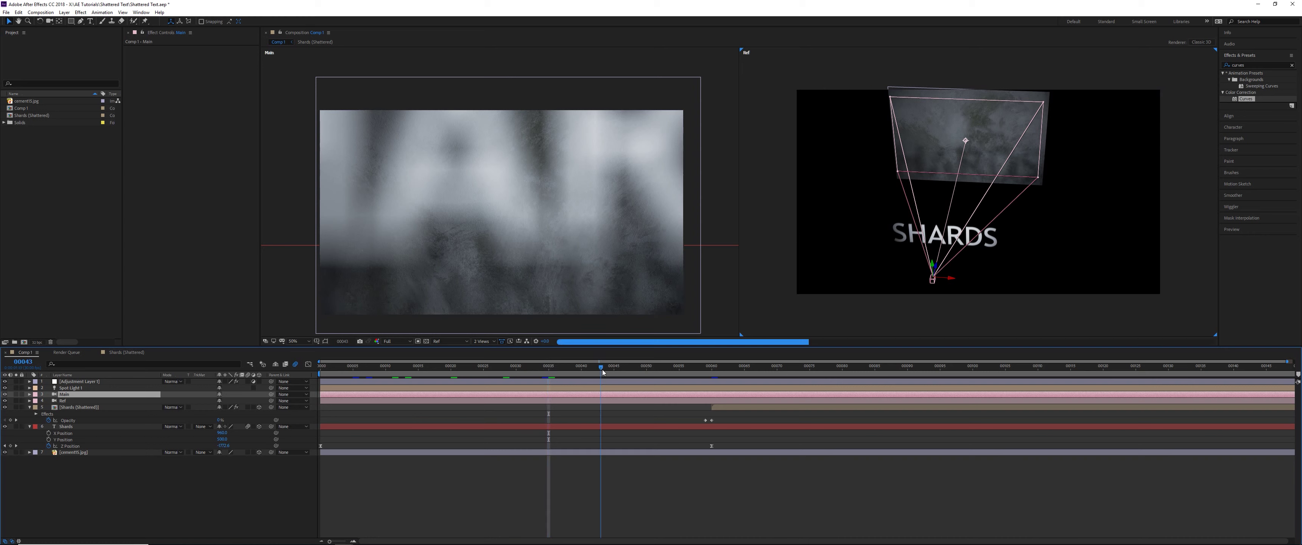
pyautogui.click(654, 373)
pyautogui.click(708, 375)
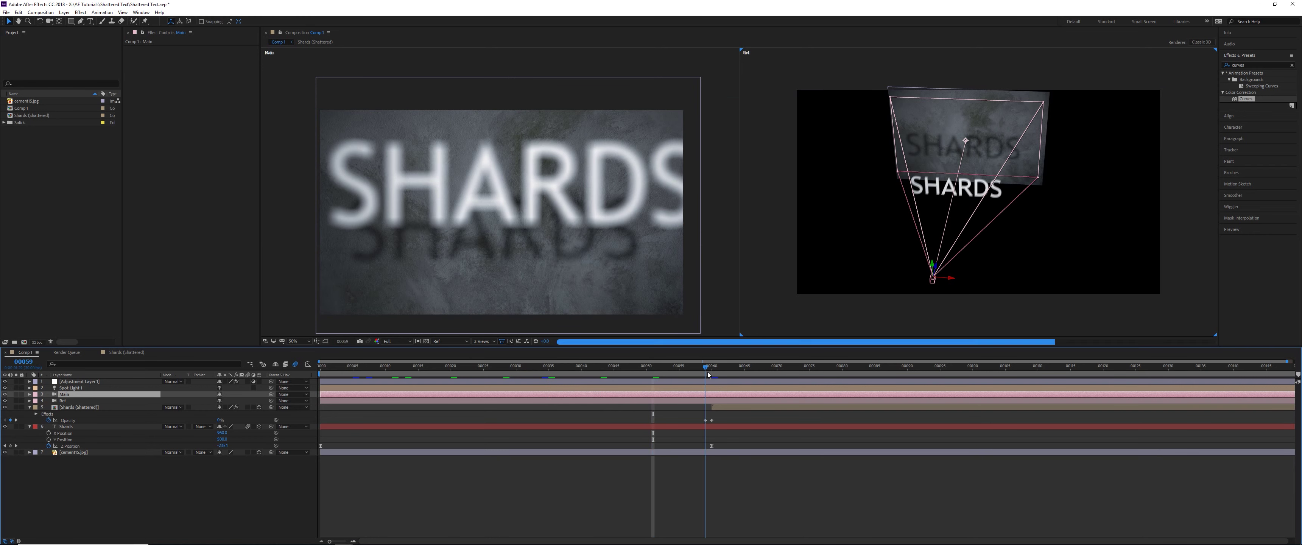
pyautogui.click(726, 373)
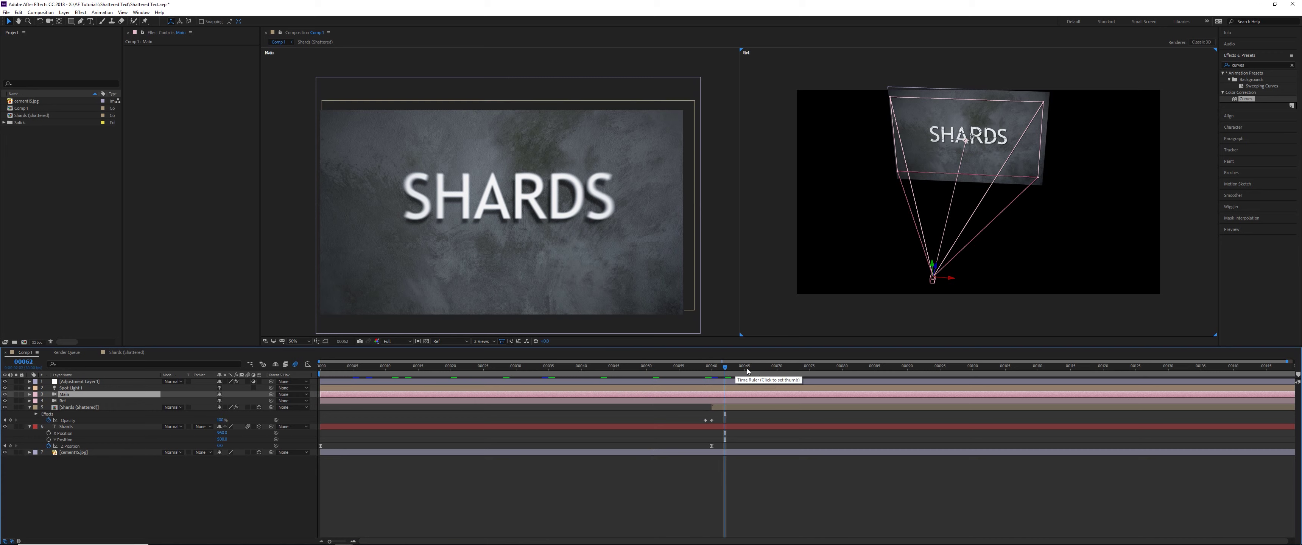
pyautogui.click(779, 371)
# Pull the adjustment layer's RGB curve further down in the shadows and upper midtones to darken the image
pyautogui.click(94, 383)
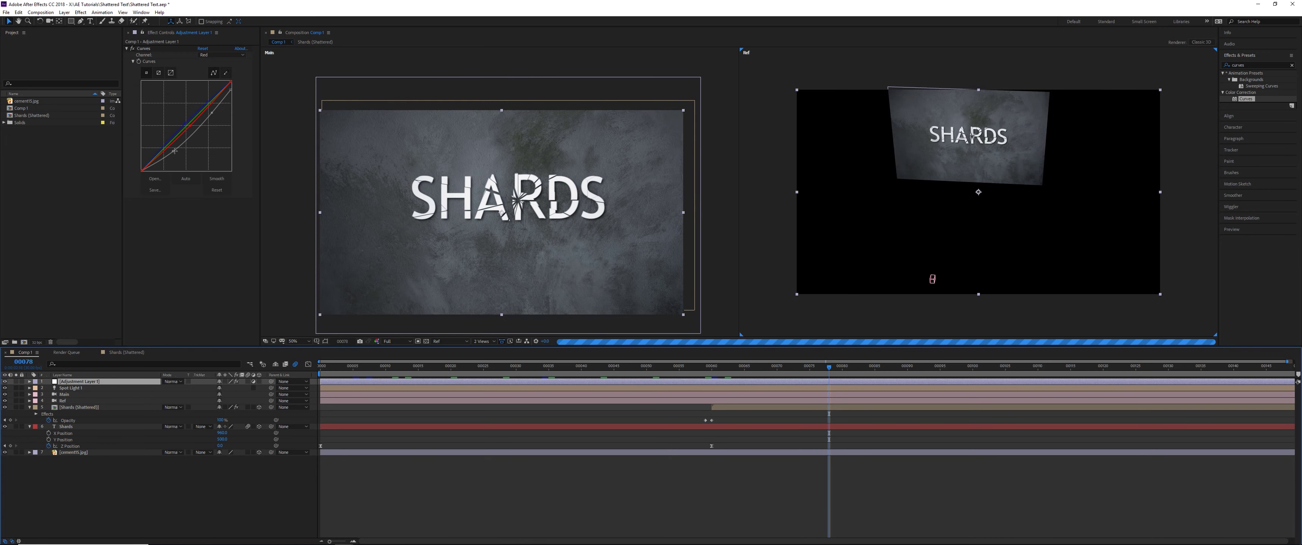
pyautogui.click(175, 151)
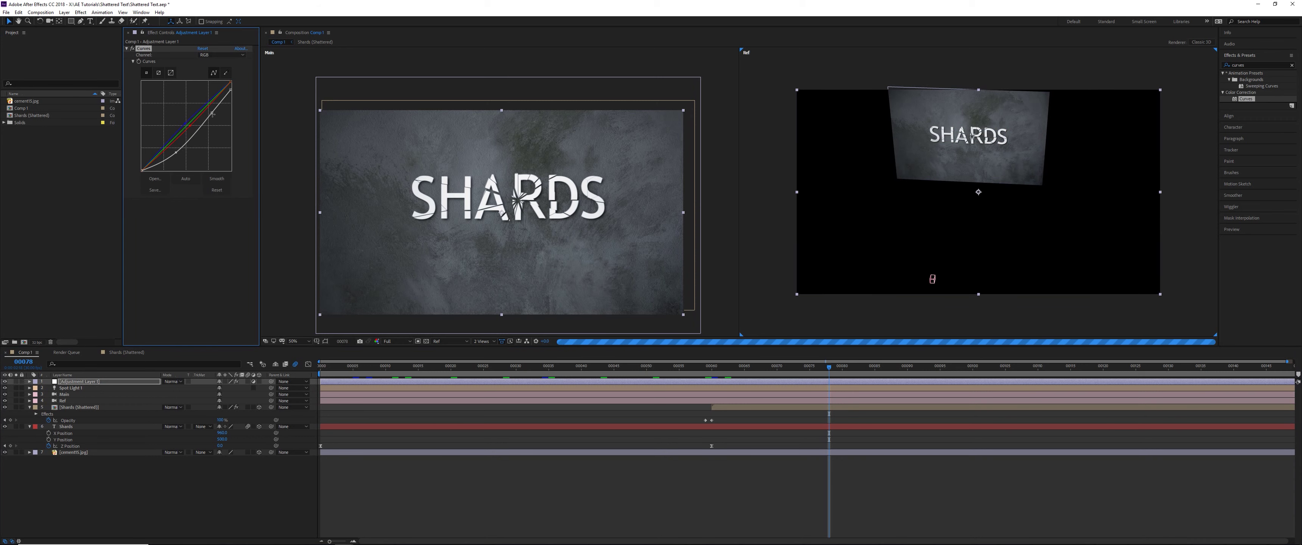
pyautogui.moveTo(212, 115); pyautogui.dragTo(214, 116)
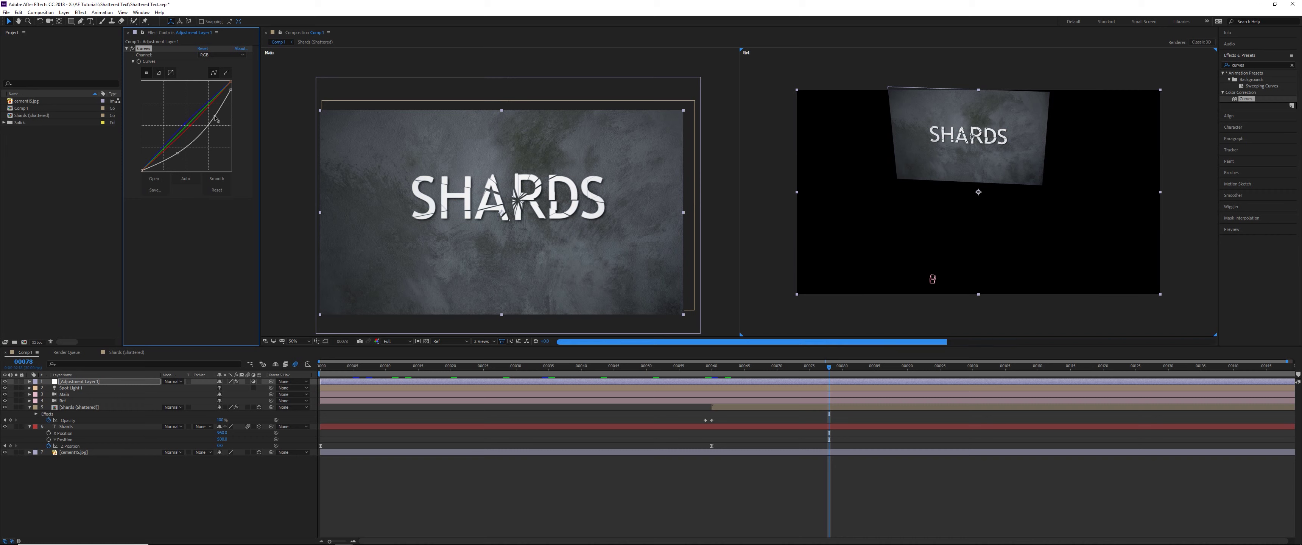
# Apply Curves to the Shards text layer and lower the white end of its RGB curve to dim the bright text
pyautogui.click(74, 428)
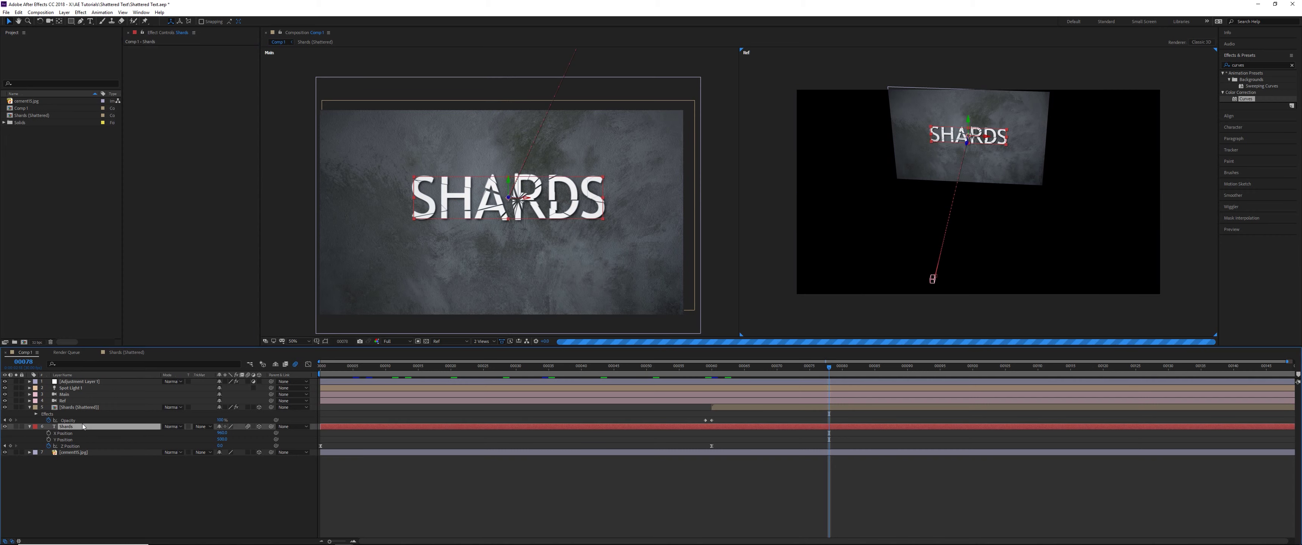
pyautogui.moveTo(1250, 100); pyautogui.dragTo(219, 129)
pyautogui.moveTo(558, 369); pyautogui.dragTo(607, 369)
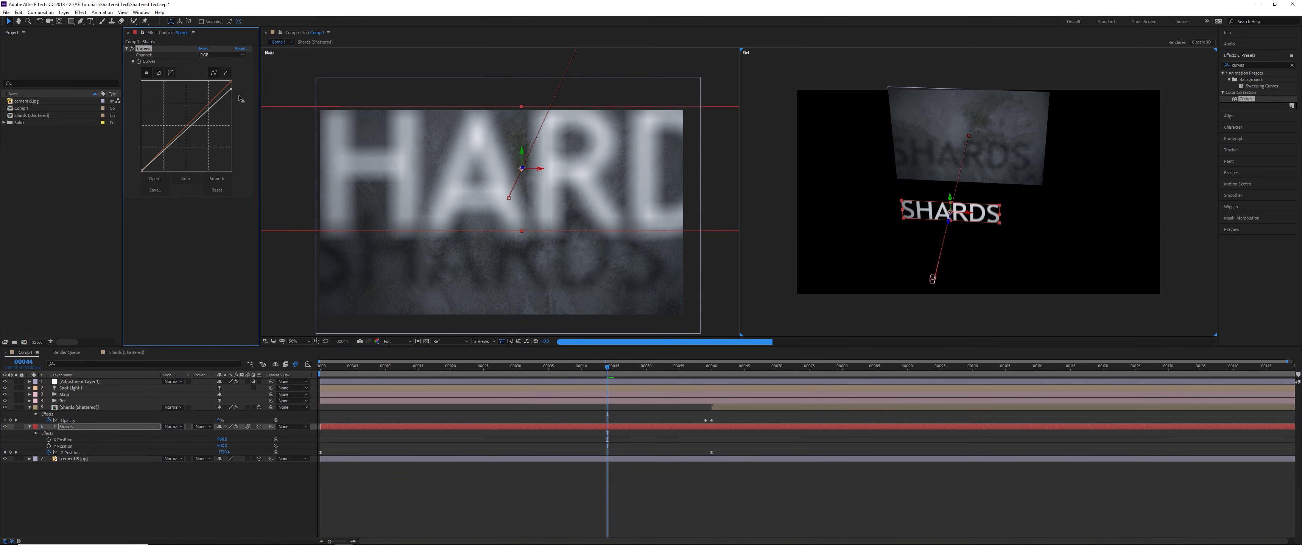
pyautogui.moveTo(231, 83); pyautogui.dragTo(231, 101)
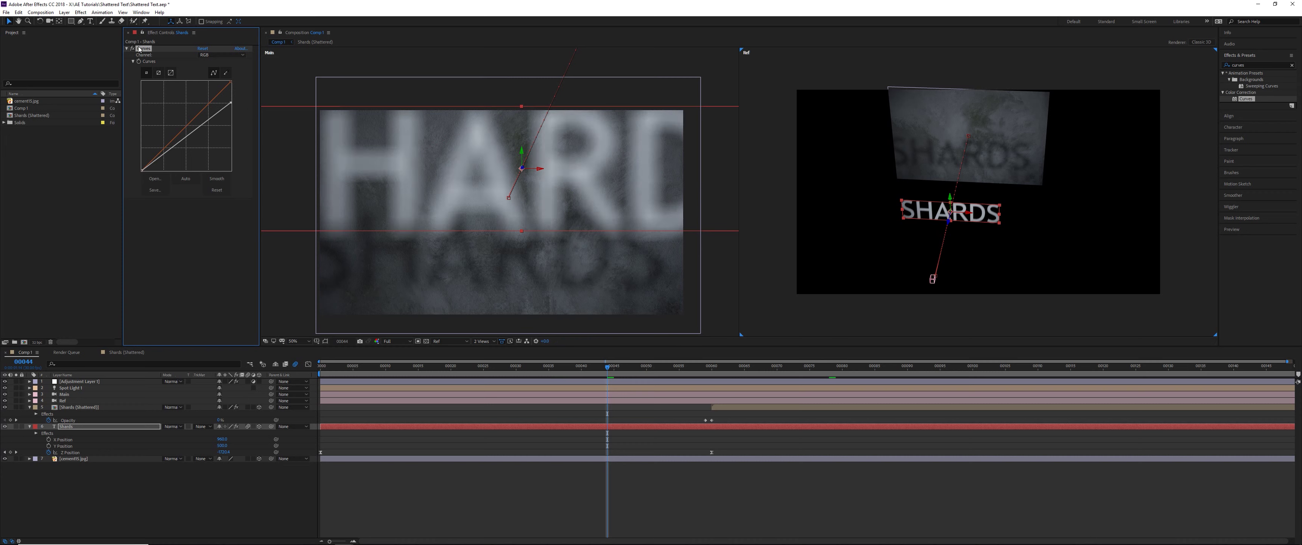
# Copy the text's Curves effect onto the Shards (Shattered) layer and place it above Drop Shadow and CC Force Motion Blur
pyautogui.hotkey('ctrl', 'Up')
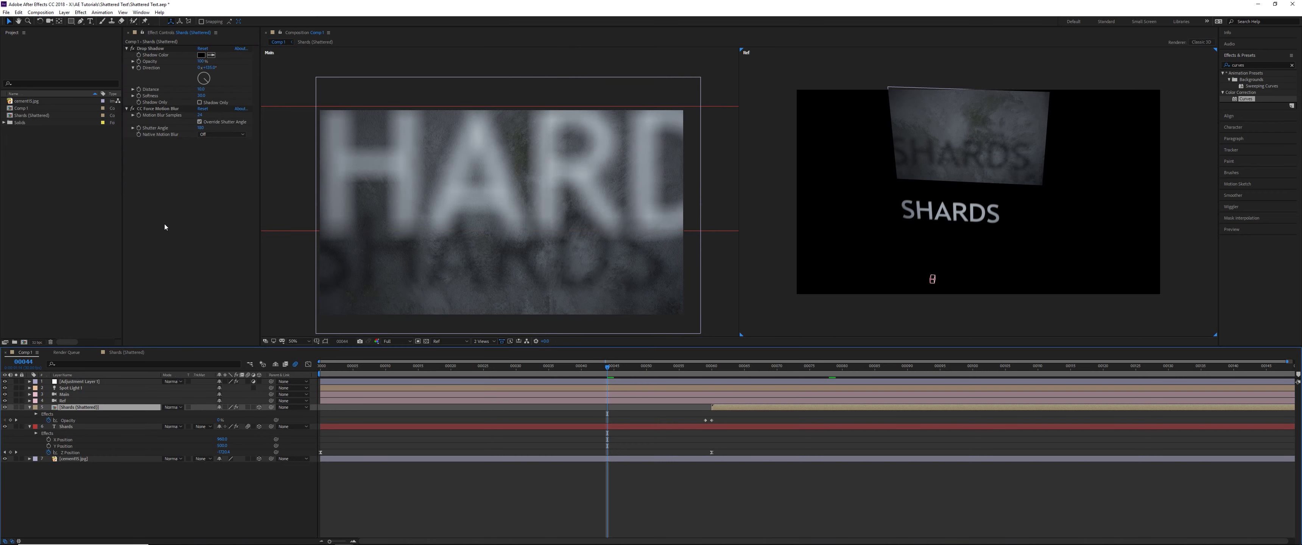
pyautogui.press('Return')
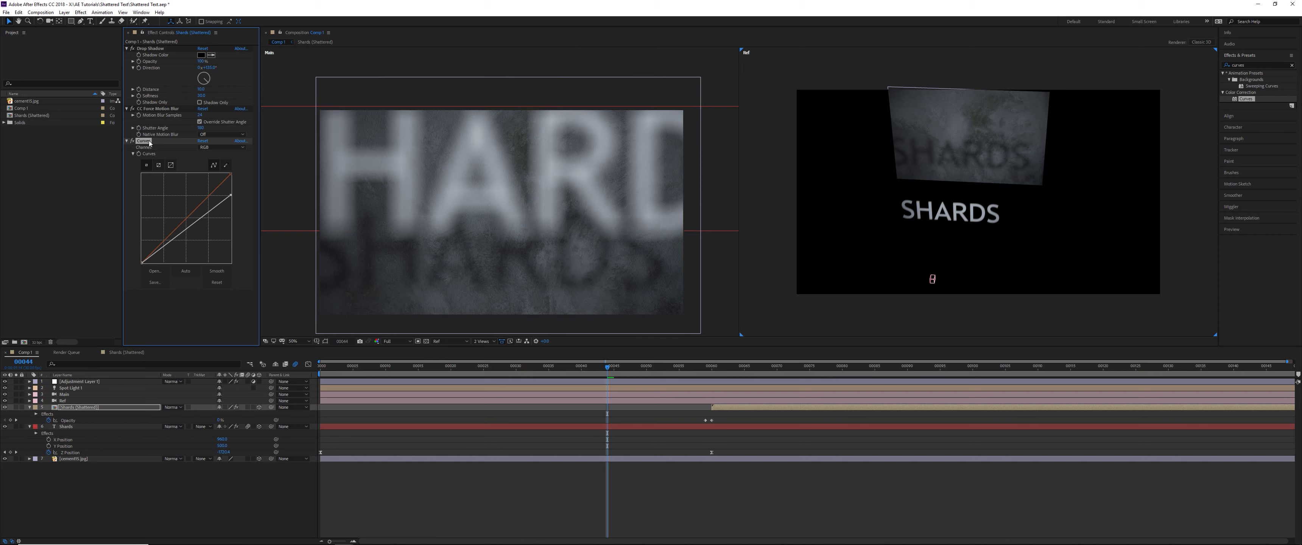
pyautogui.moveTo(144, 141); pyautogui.dragTo(152, 46)
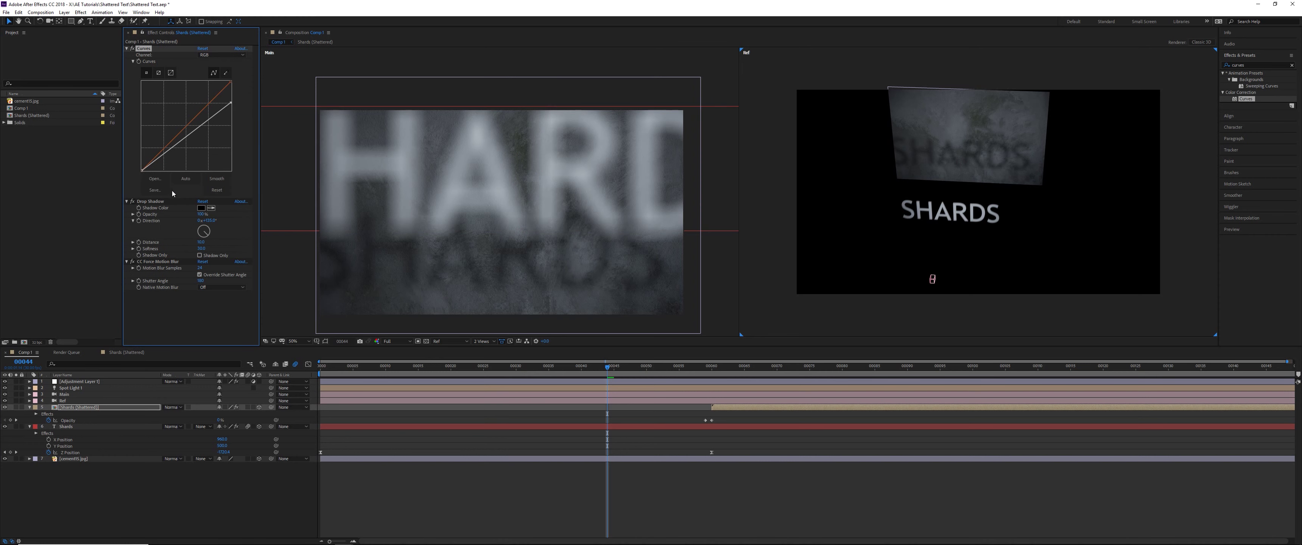
# At the impact frame, raise the white end of the curves slightly on both the shattered and text layers, and check the text's approach
pyautogui.click(711, 366)
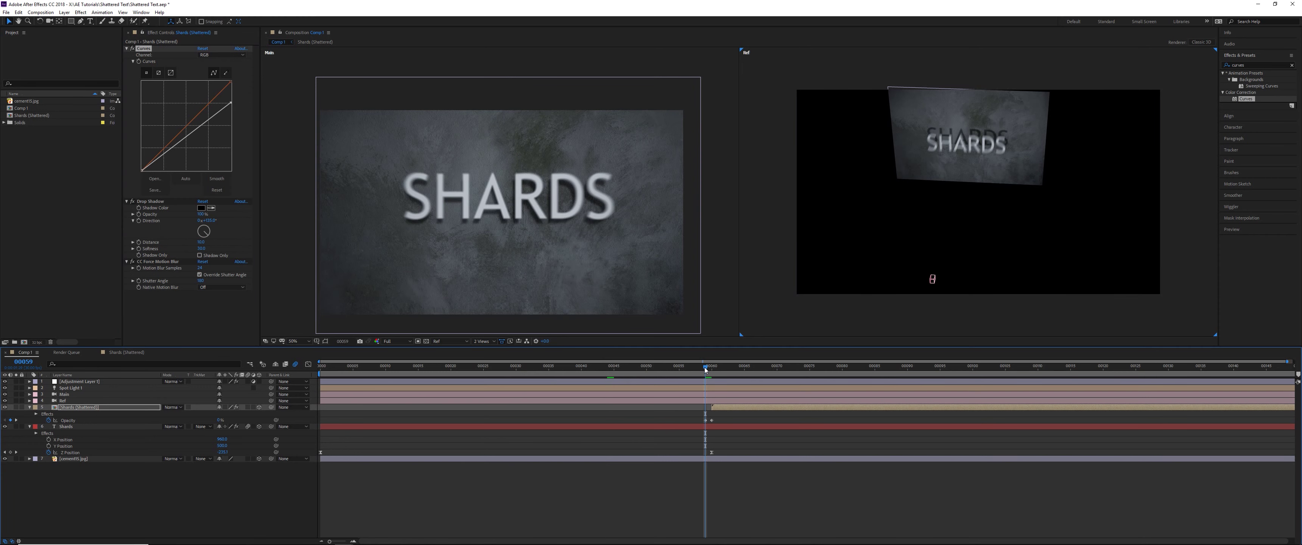
pyautogui.moveTo(230, 102); pyautogui.dragTo(231, 92)
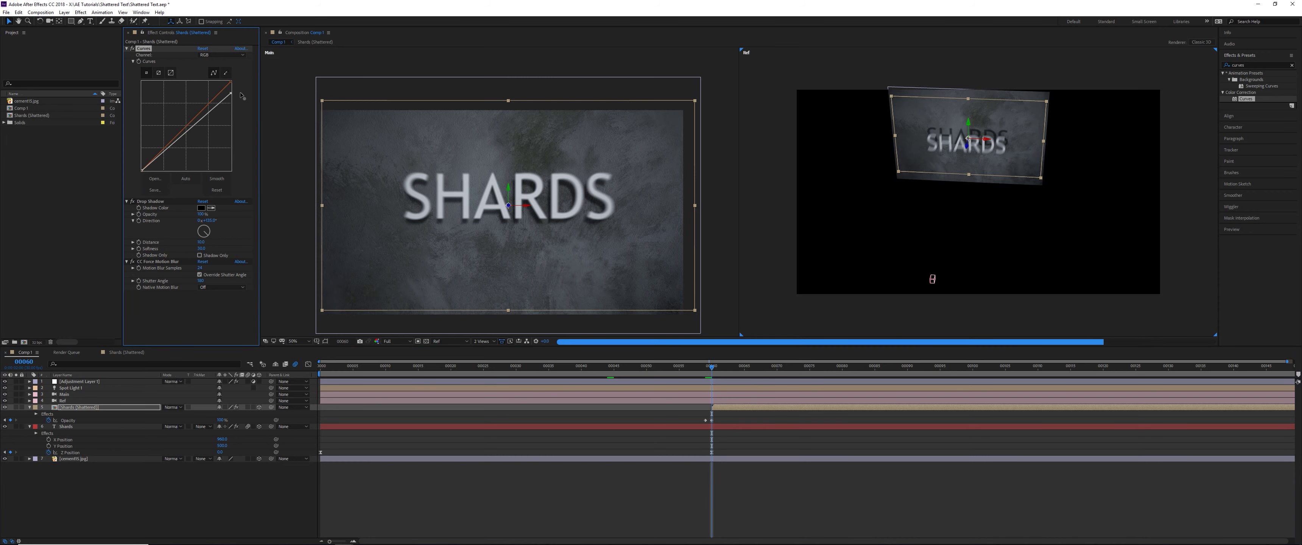
pyautogui.click(85, 427)
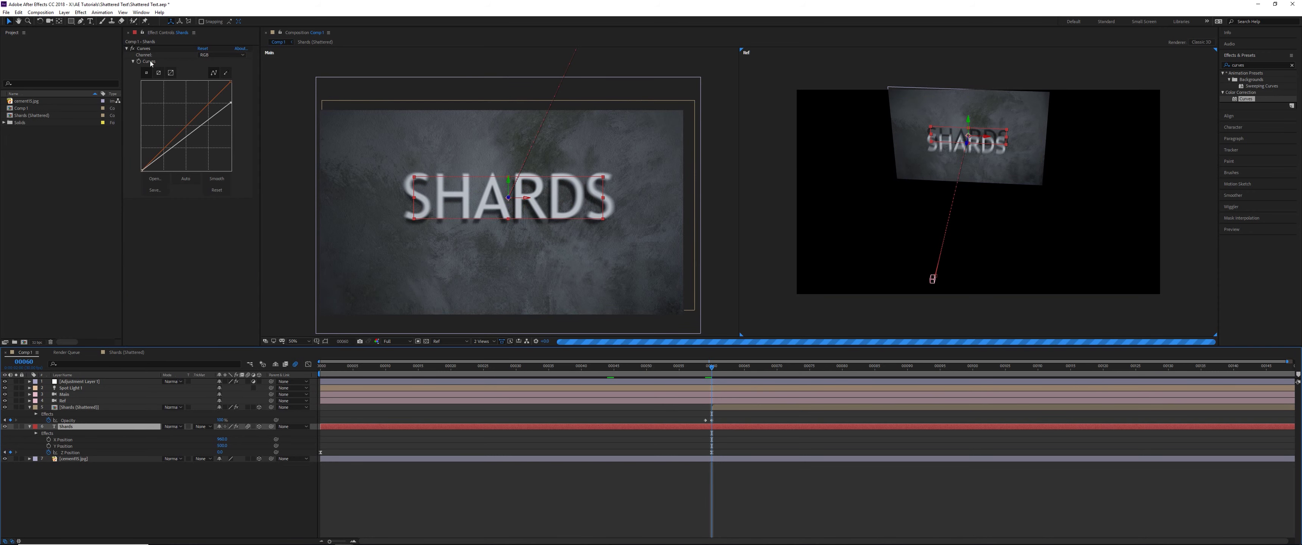
pyautogui.moveTo(238, 103); pyautogui.dragTo(246, 96)
pyautogui.moveTo(694, 365); pyautogui.dragTo(666, 365)
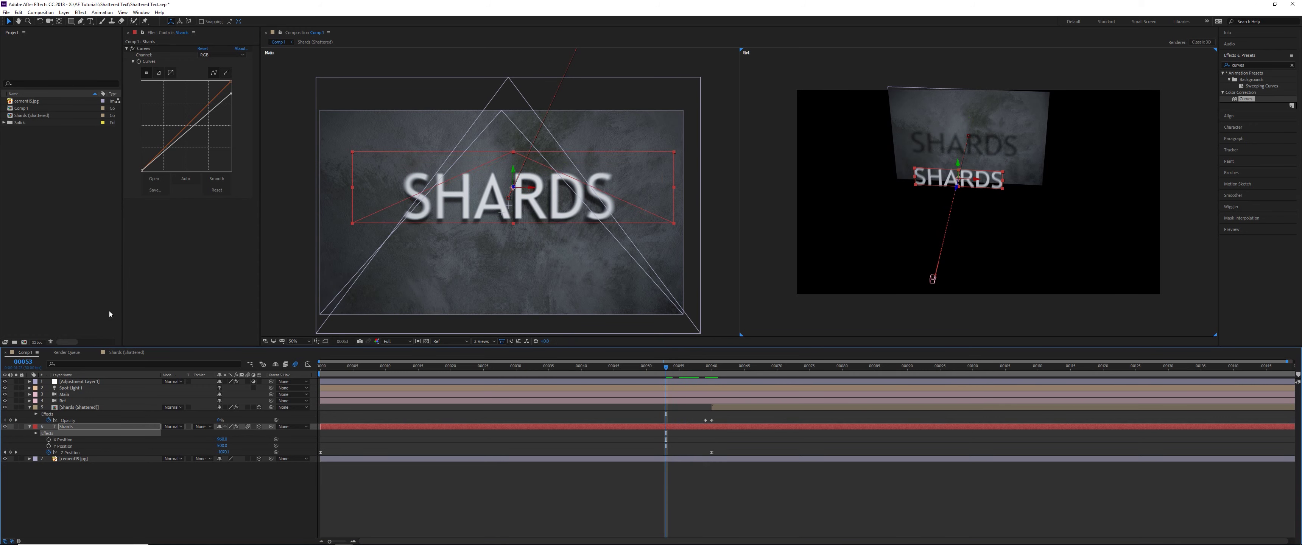
# Apply CC Vignette below Curves on the adjustment layer, check the impact, and preview the animation from the first frame
pyautogui.click(998, 119)
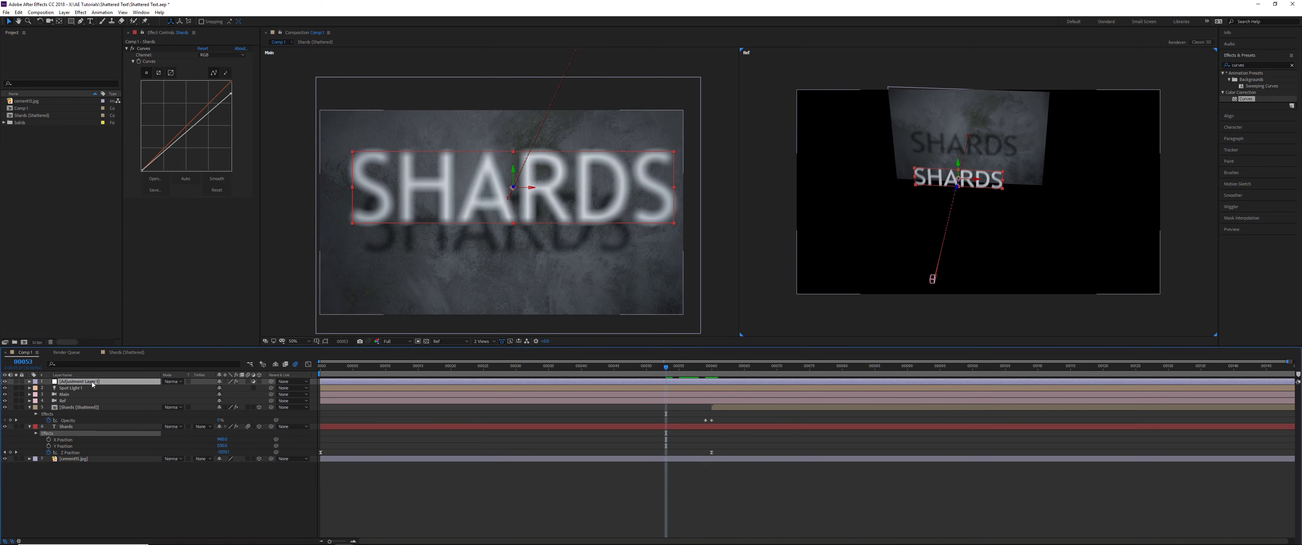
pyautogui.doubleClick(1252, 64)
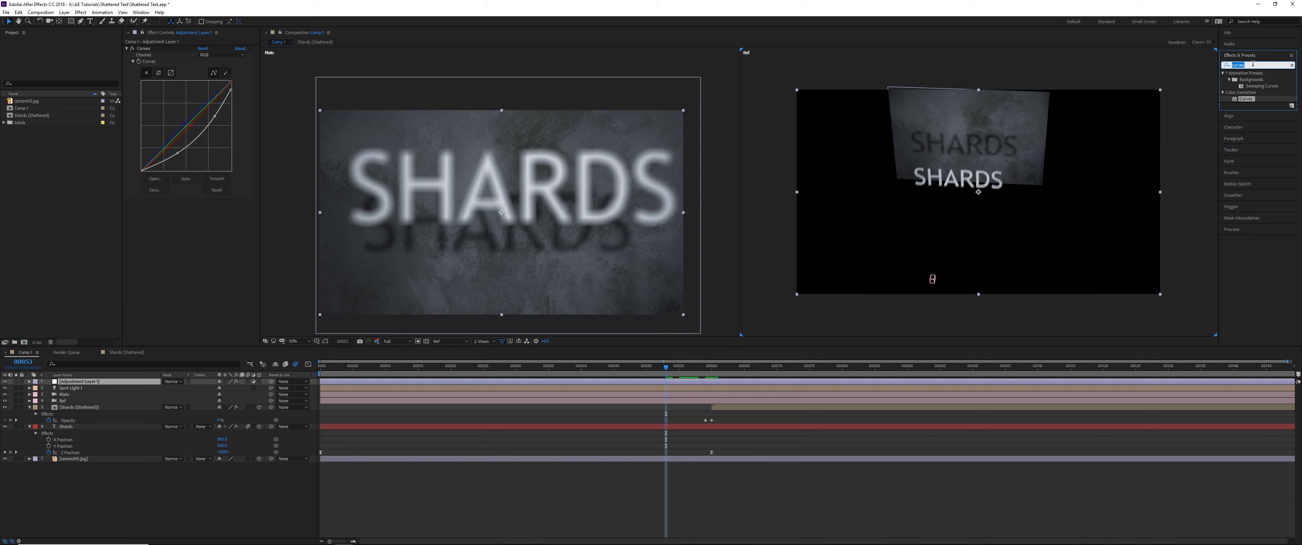
pyautogui.write('vig')
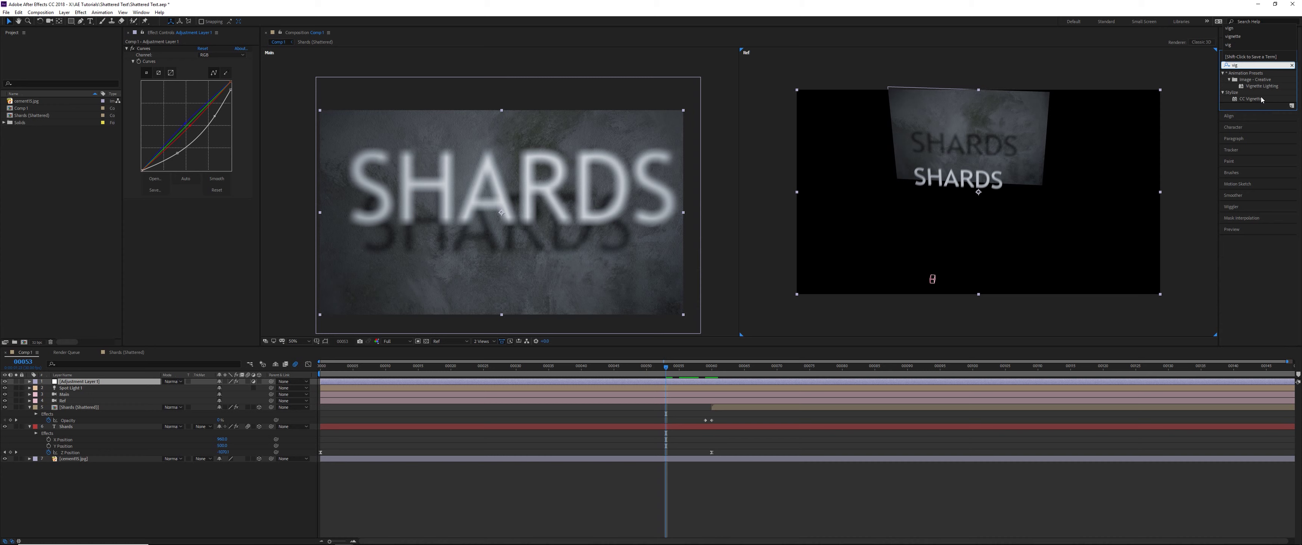
pyautogui.moveTo(1262, 99); pyautogui.dragTo(253, 205)
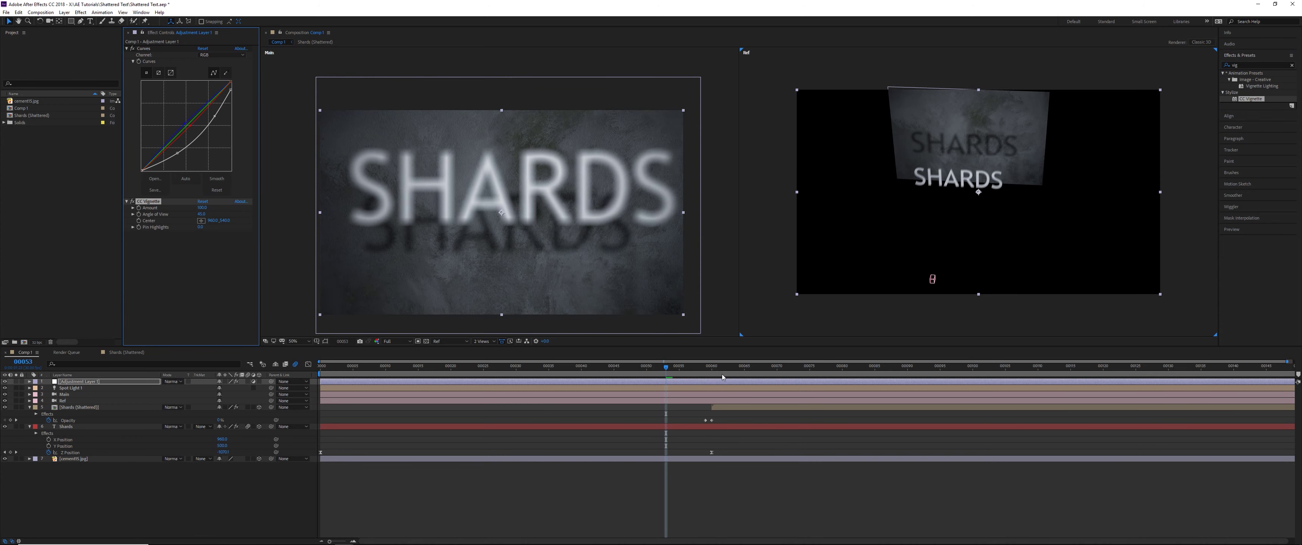
pyautogui.click(706, 372)
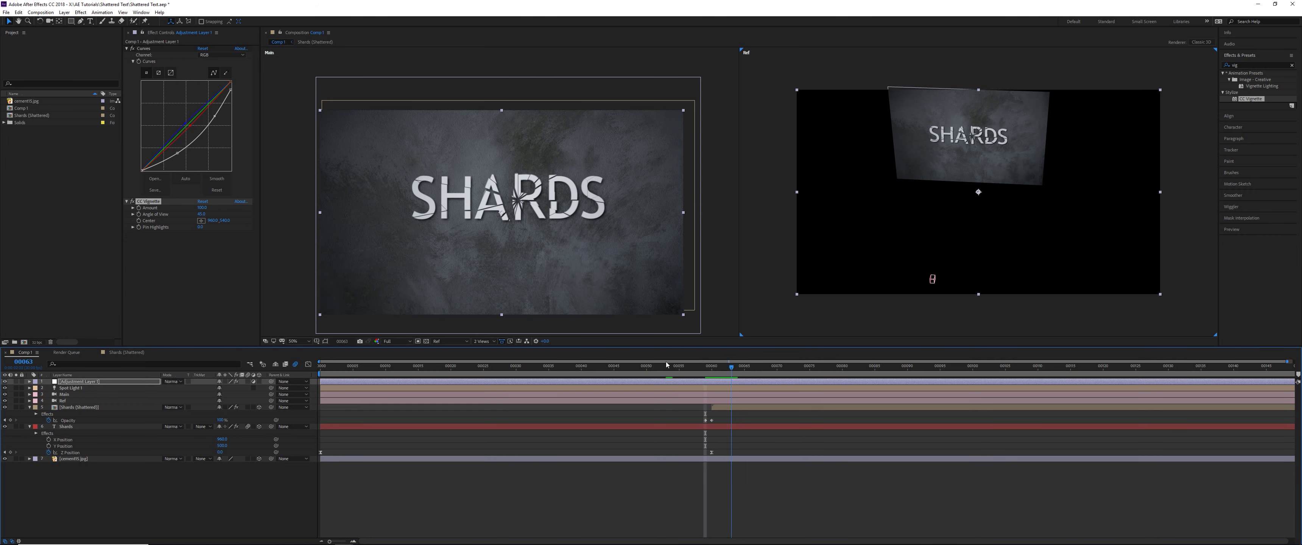
pyautogui.press('space')
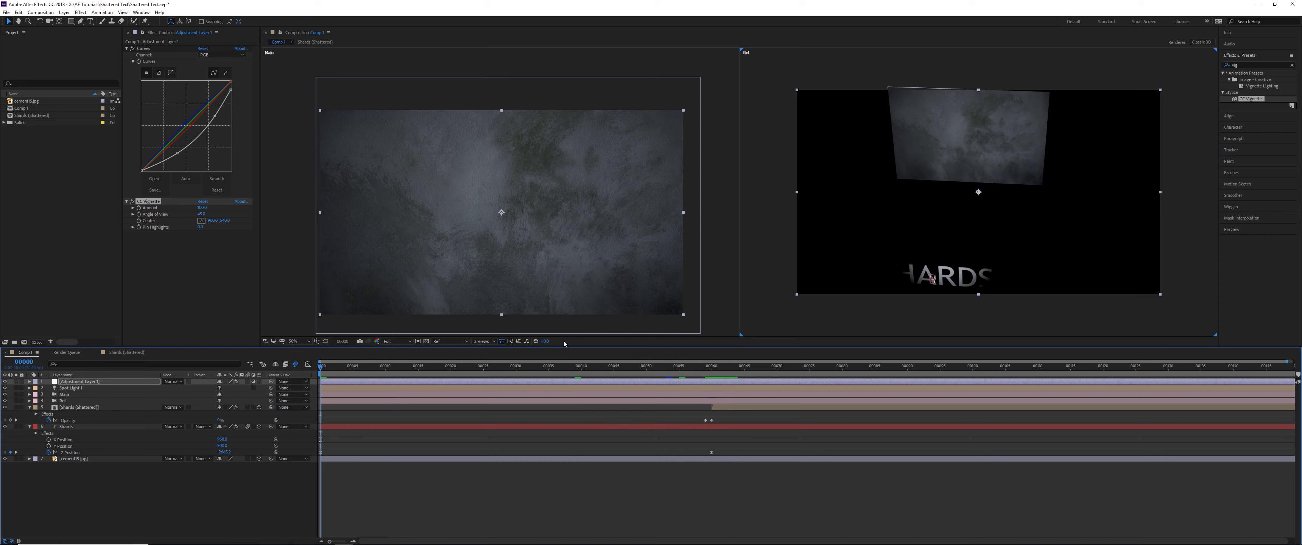
pyautogui.press('space')
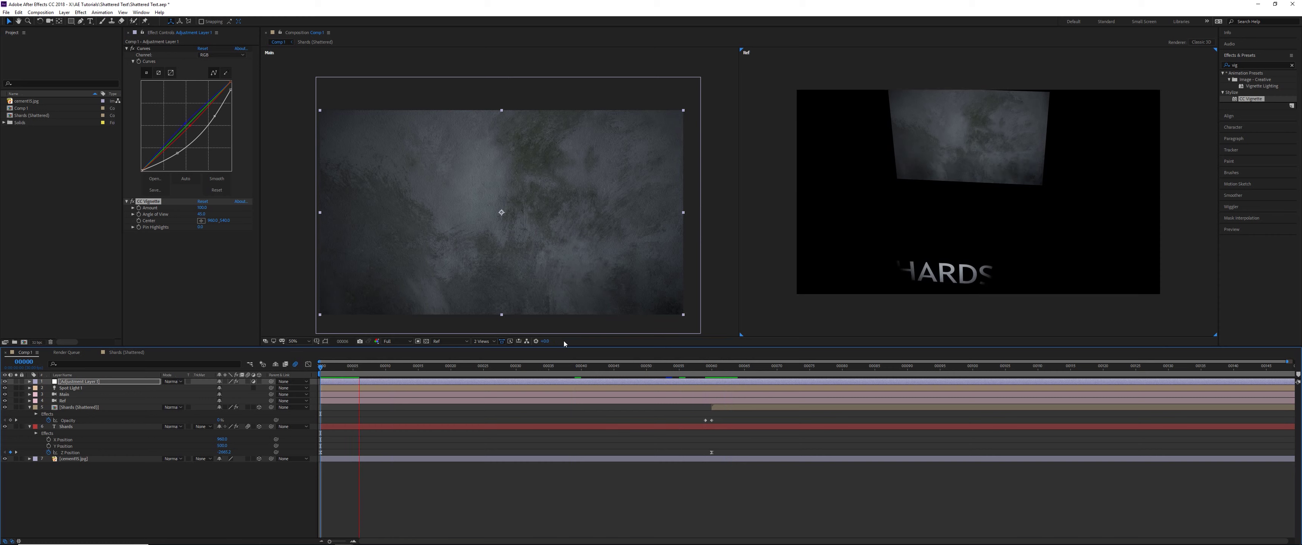